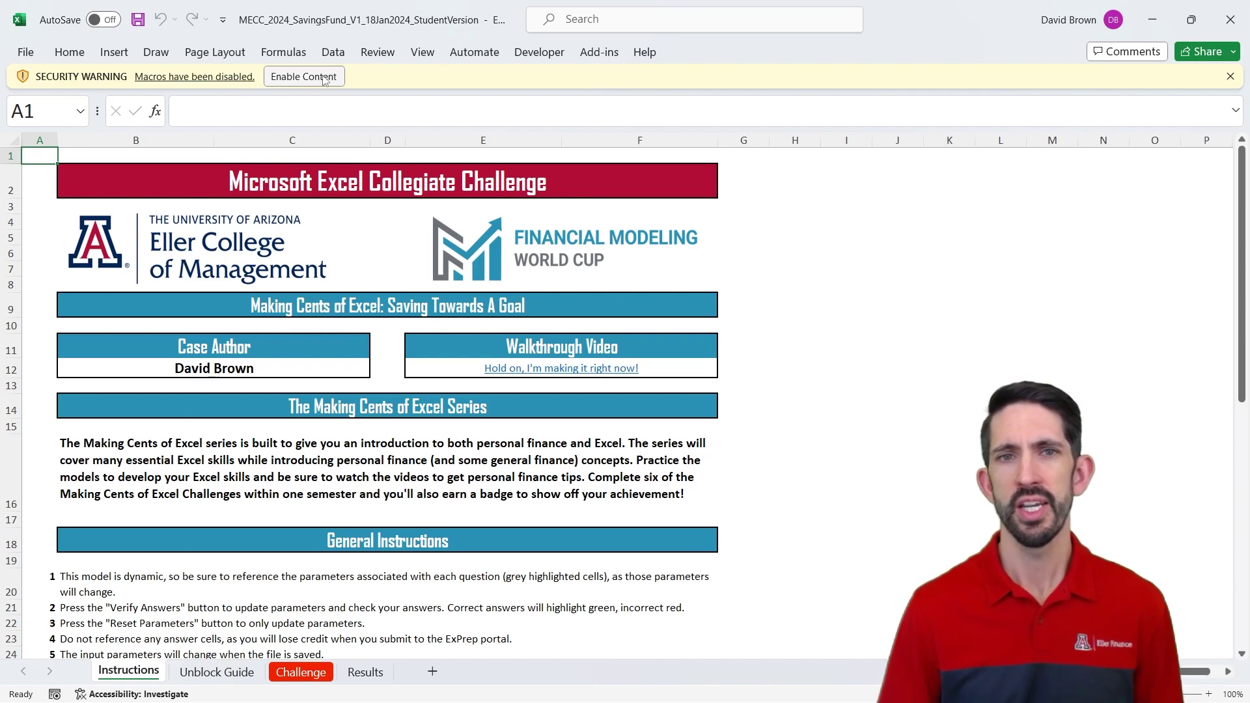
Step: Enable the workbook's macros and move to the Challenge sheet's input area
left_click(319, 78)
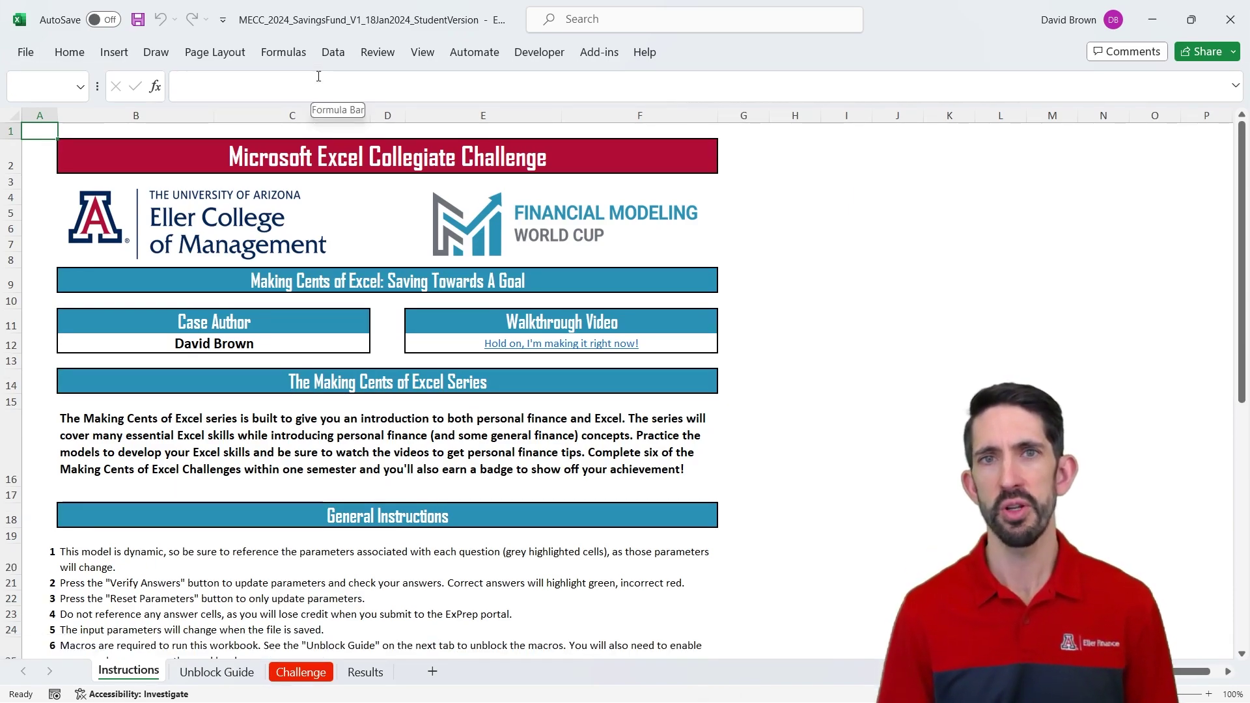
key("ctrl+Page_Down")
key("ctrl+Page_Down")
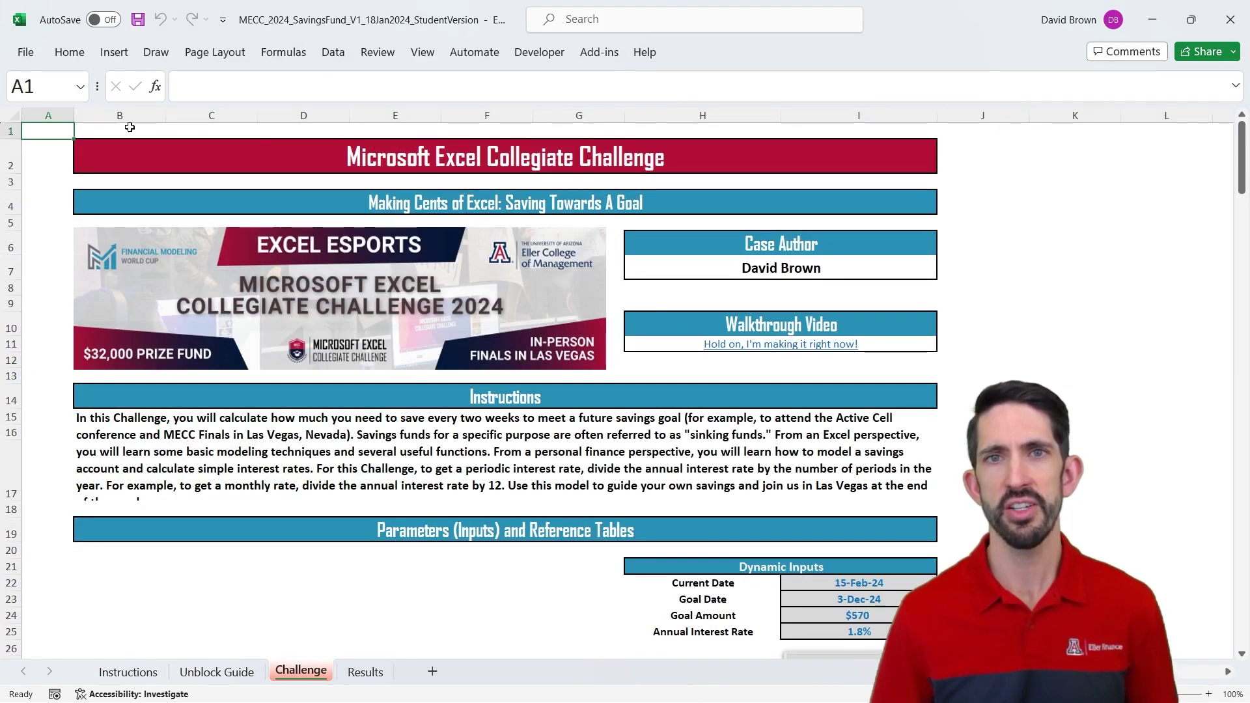
scroll(639, 216, "down", 3)
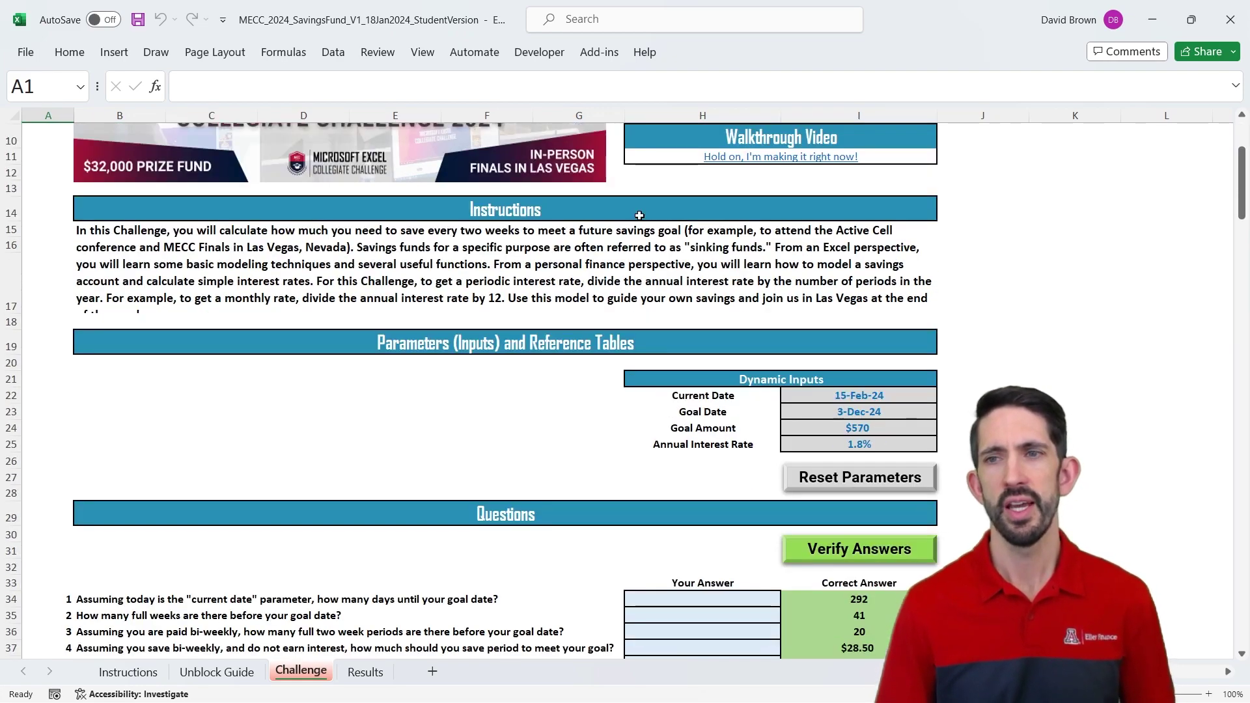
scroll(639, 216, "down", 2)
scroll(639, 215, "down", 1)
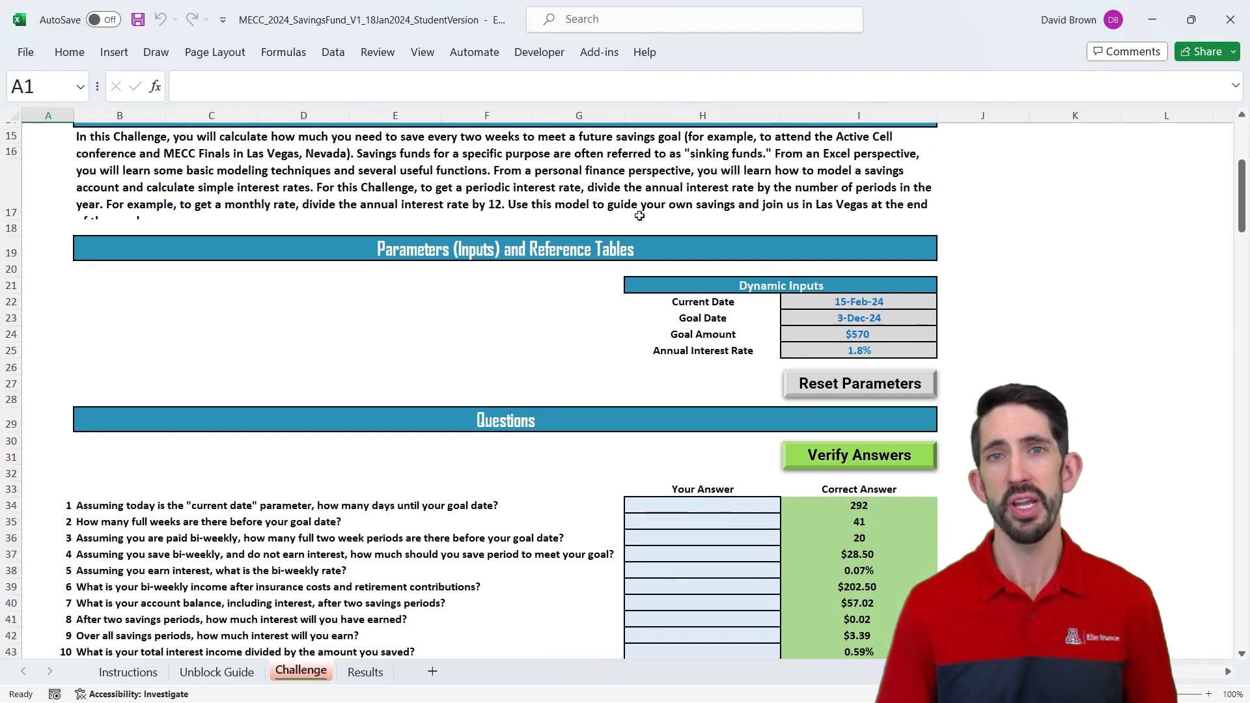
scroll(639, 215, "down", 1)
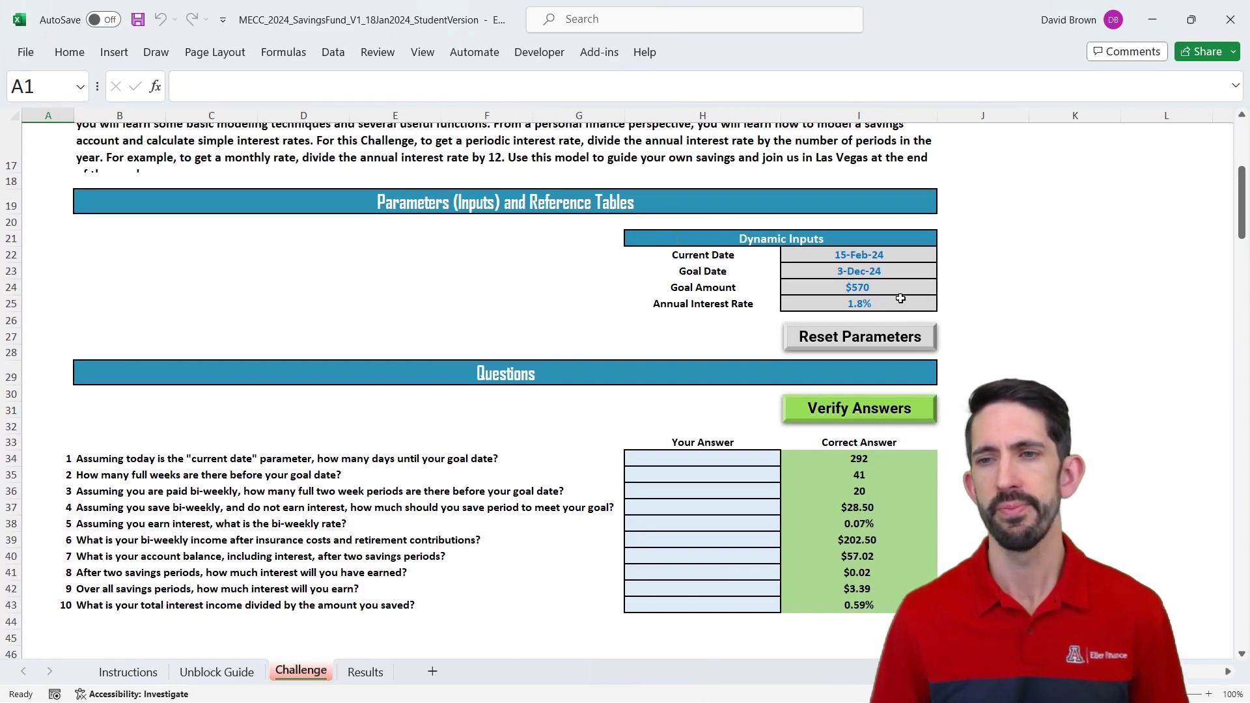
Step: Review the inputs, then regenerate them to 21-Feb-24, 1-Dec-24, $690 goal and 1.5% rate
left_click(877, 254)
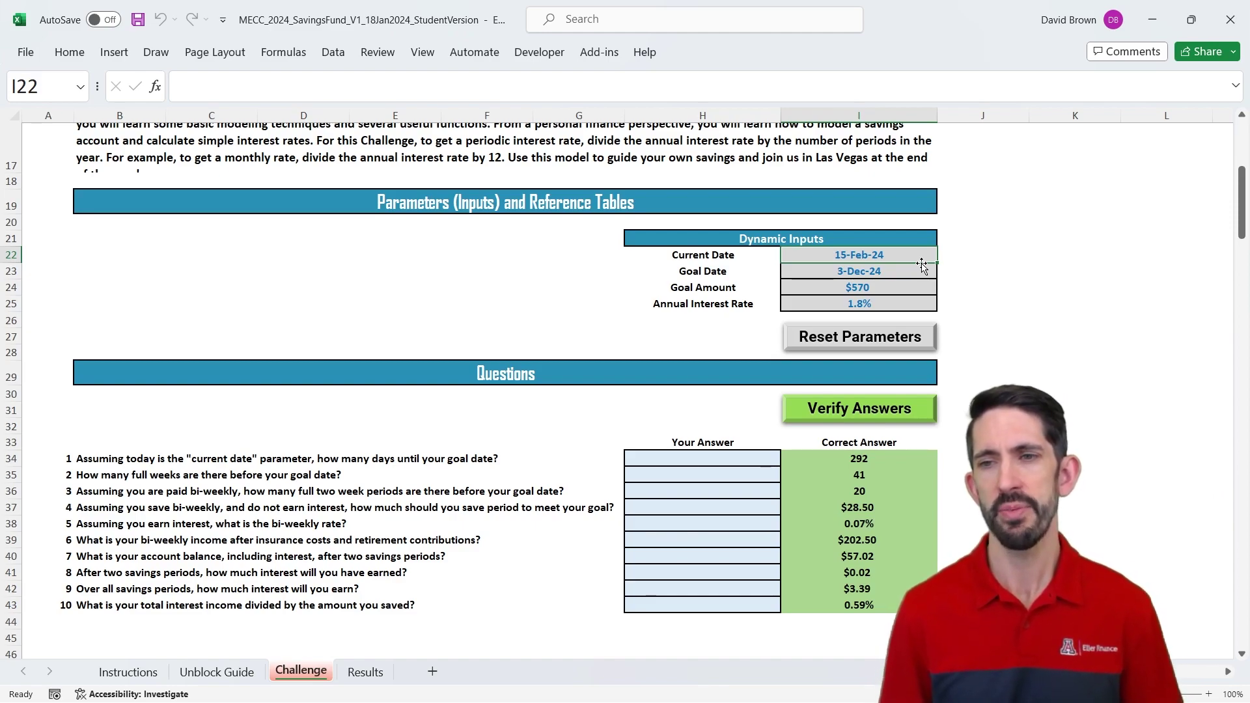
key("Down")
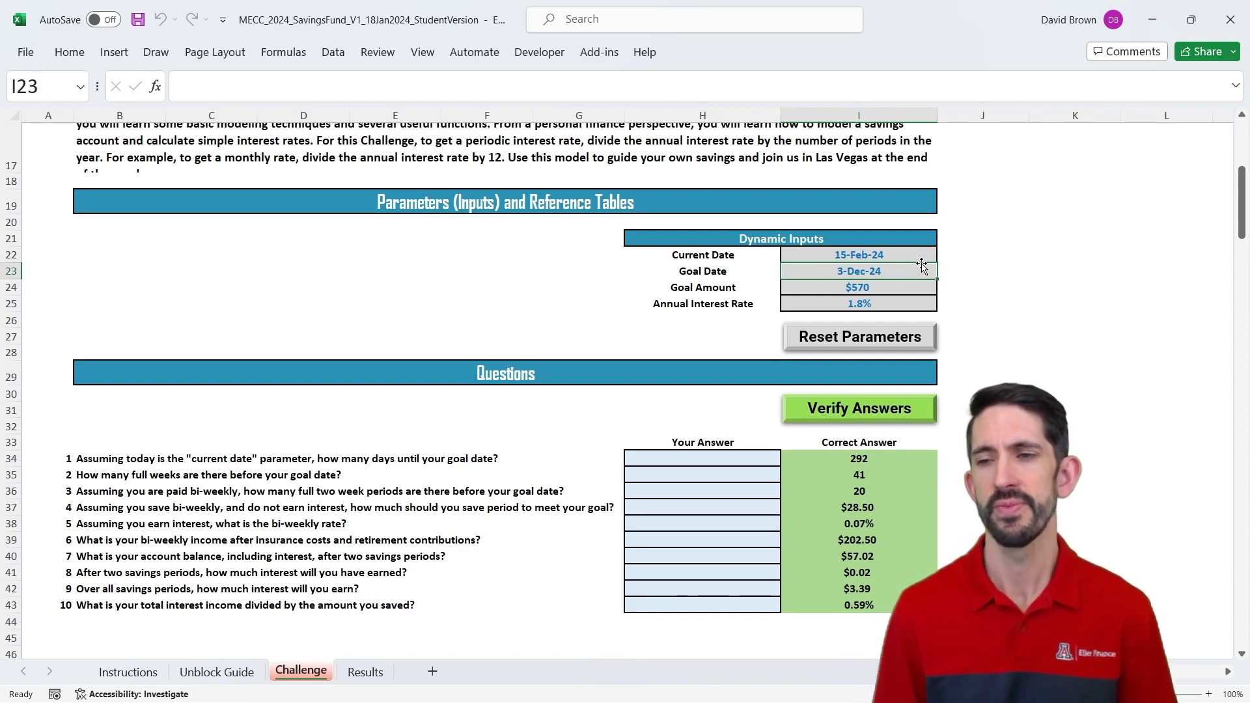
key("Down")
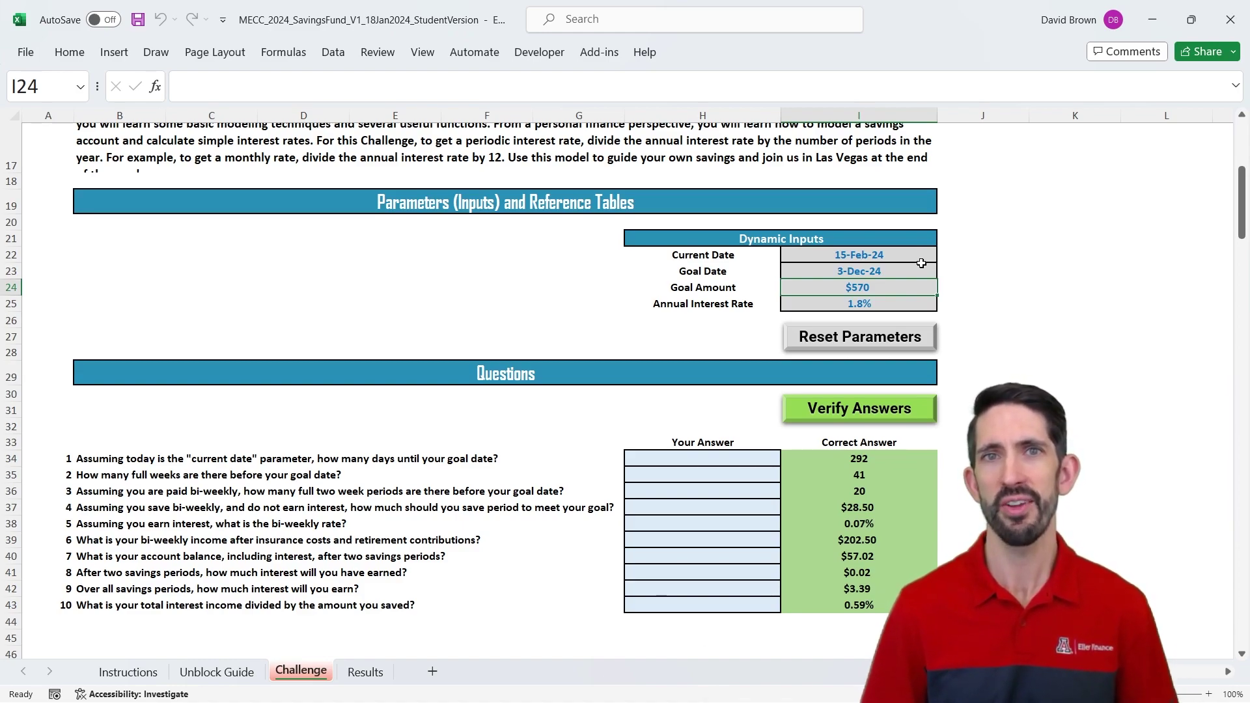
key("Down")
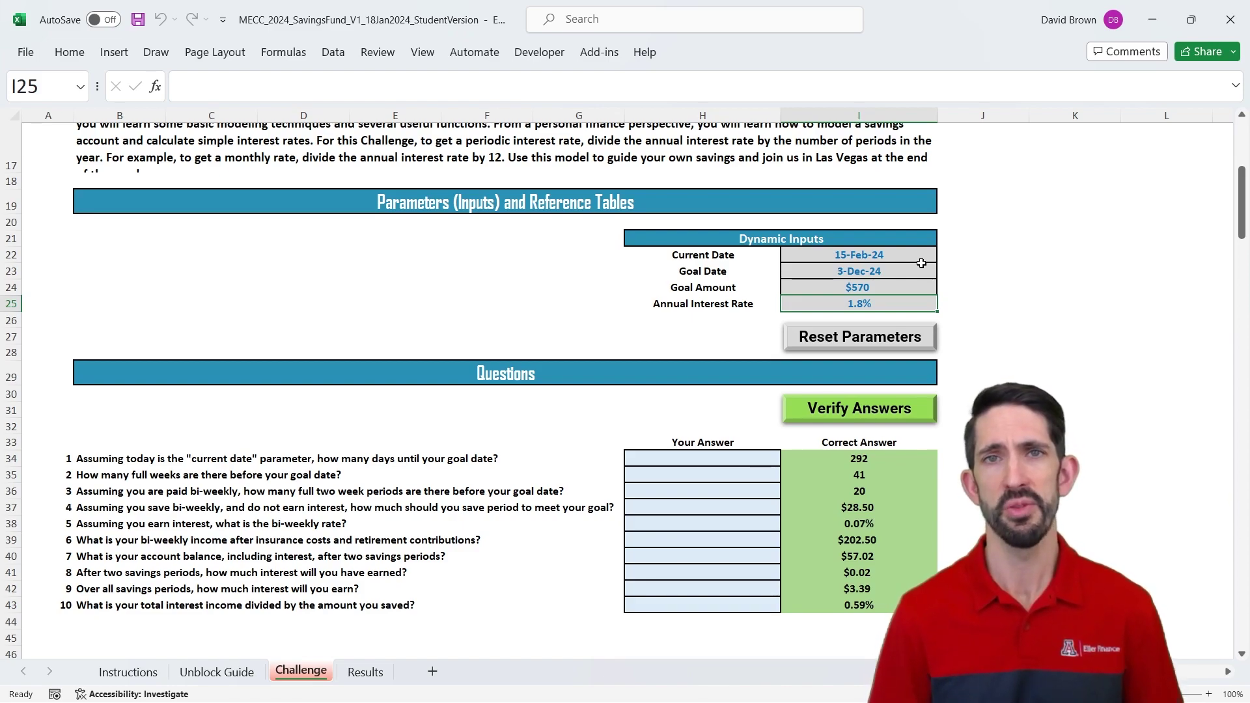
left_click(873, 340)
left_click(872, 341)
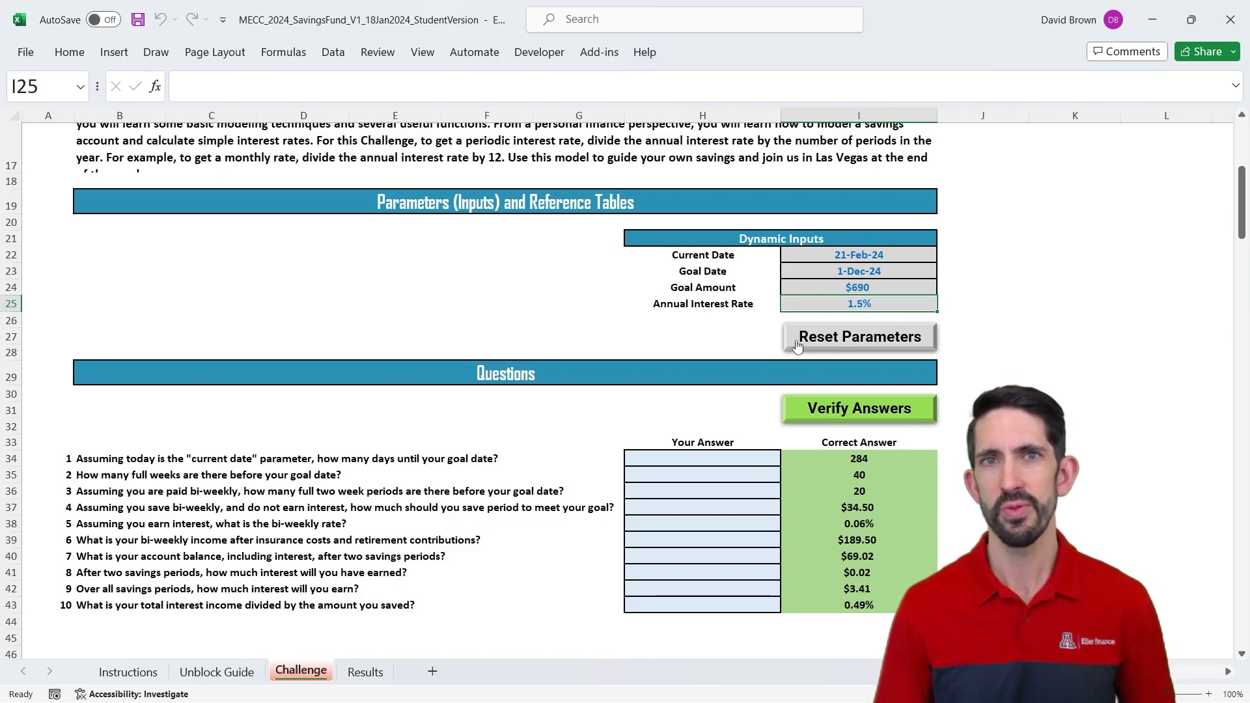
left_click(230, 459)
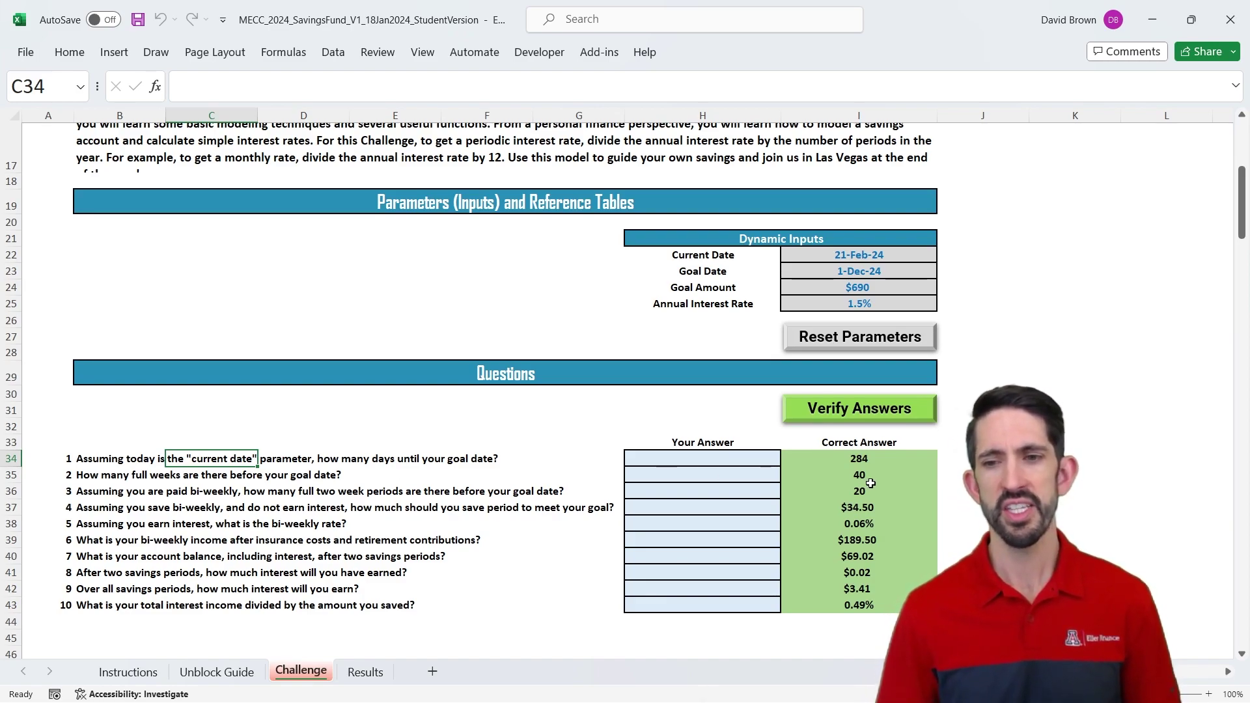
left_click(732, 460)
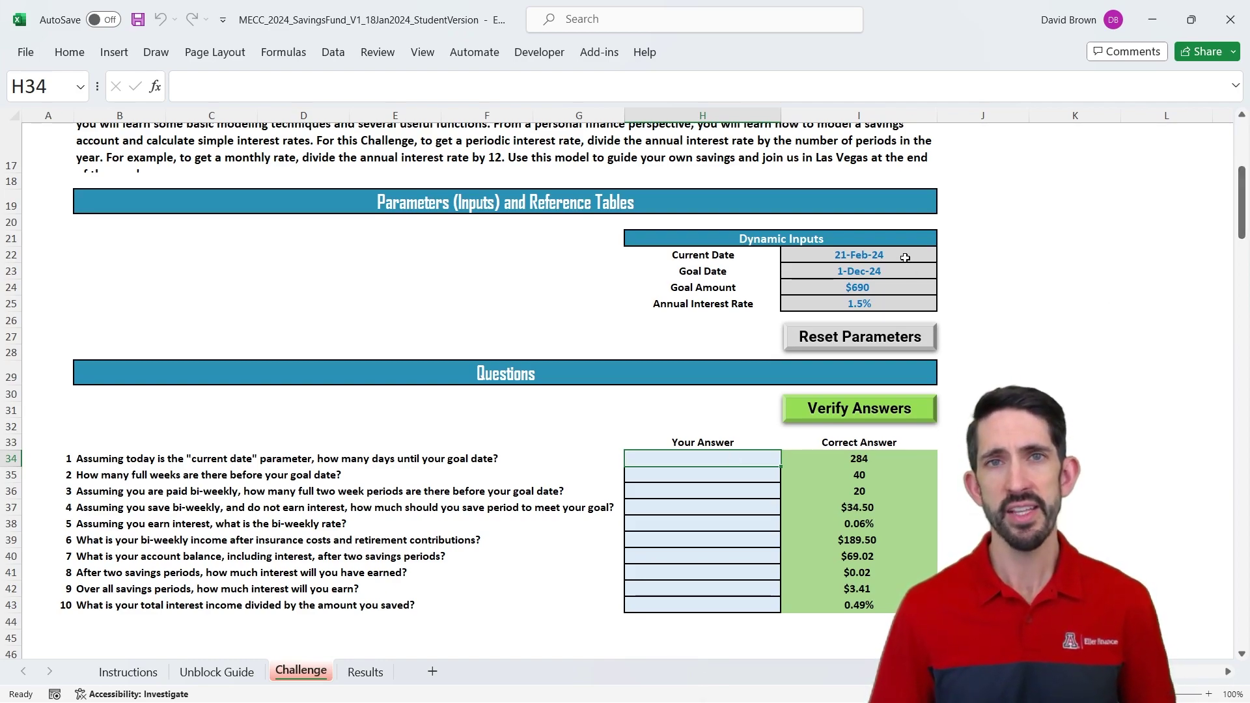
left_click(971, 255)
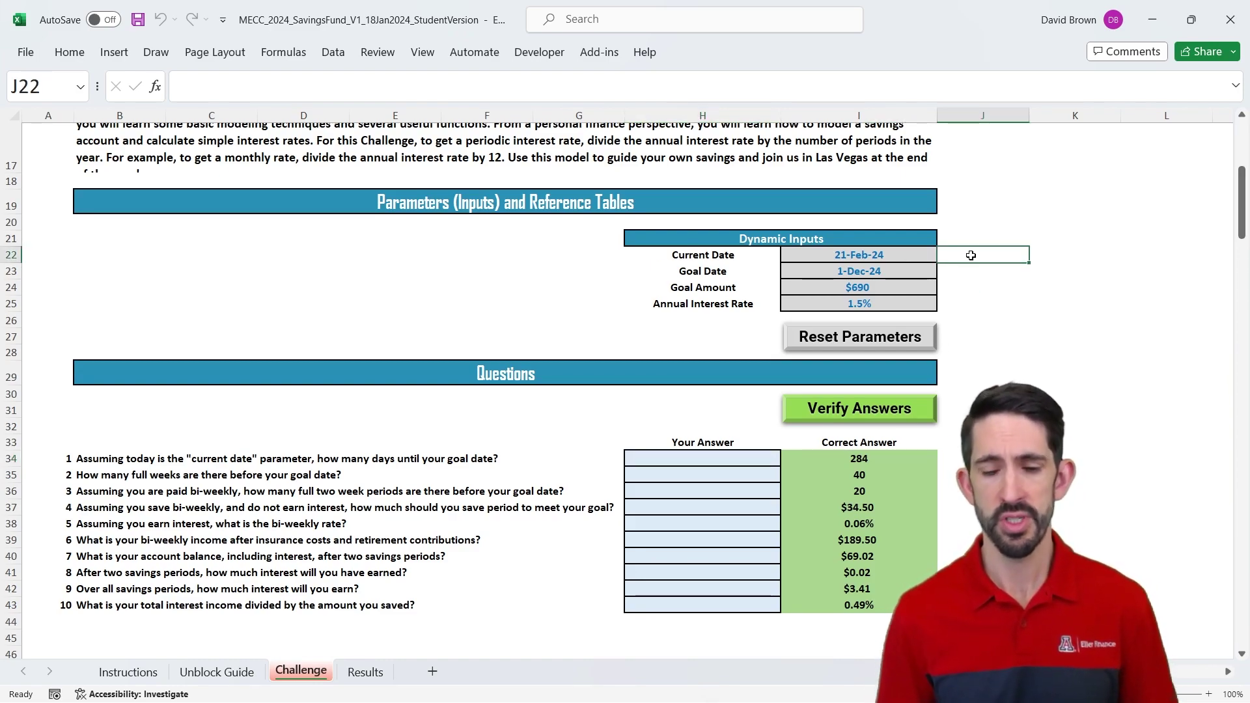
type("=")
key("Left")
key("Return")
left_click(971, 255)
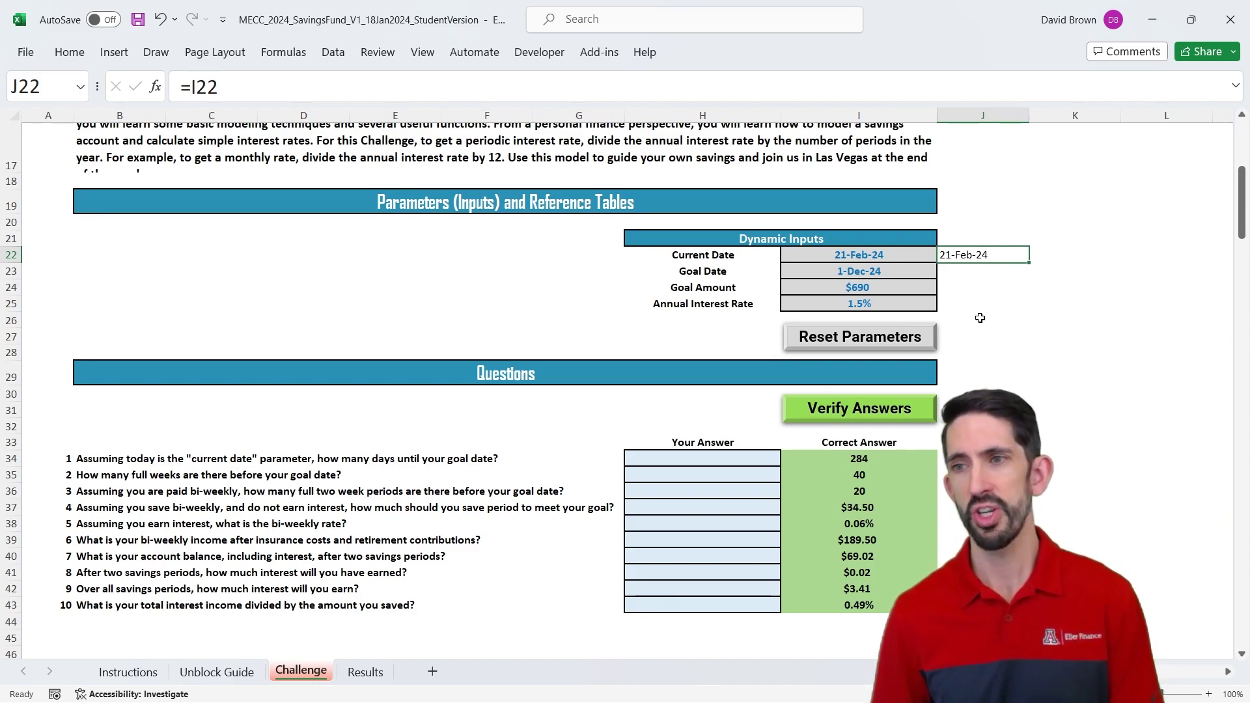
key("ctrl+shift+asciitilde")
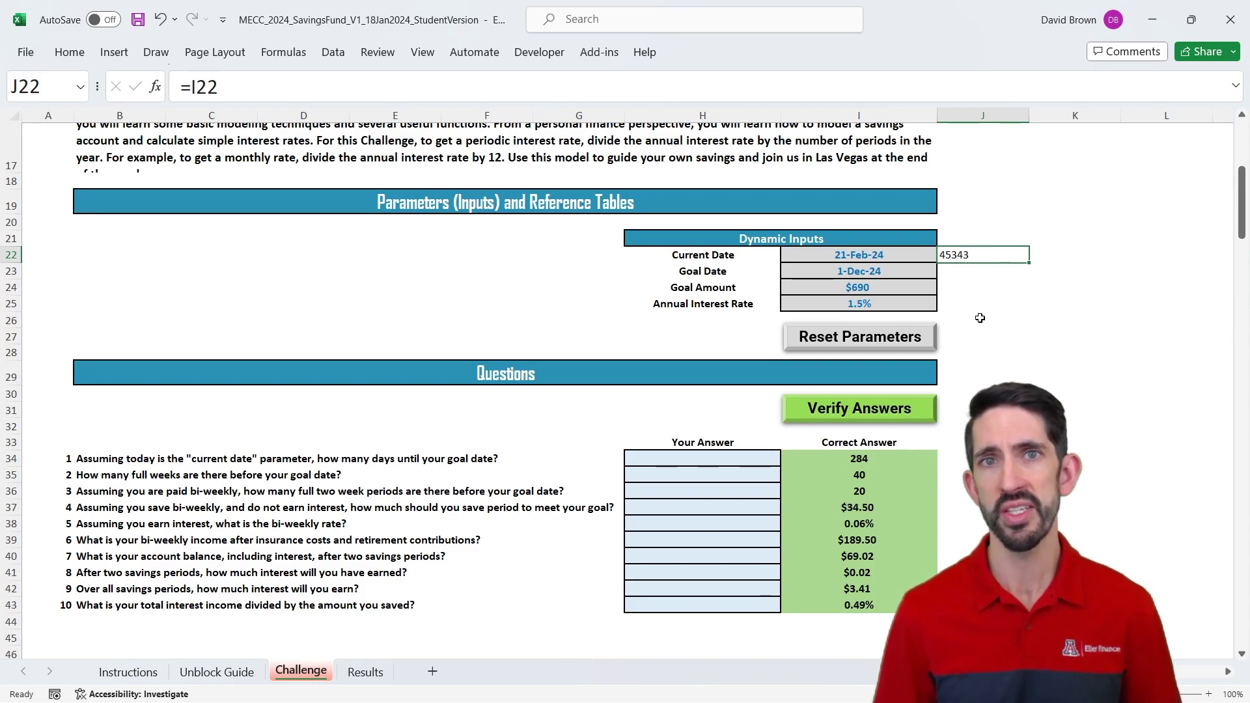
key("Delete")
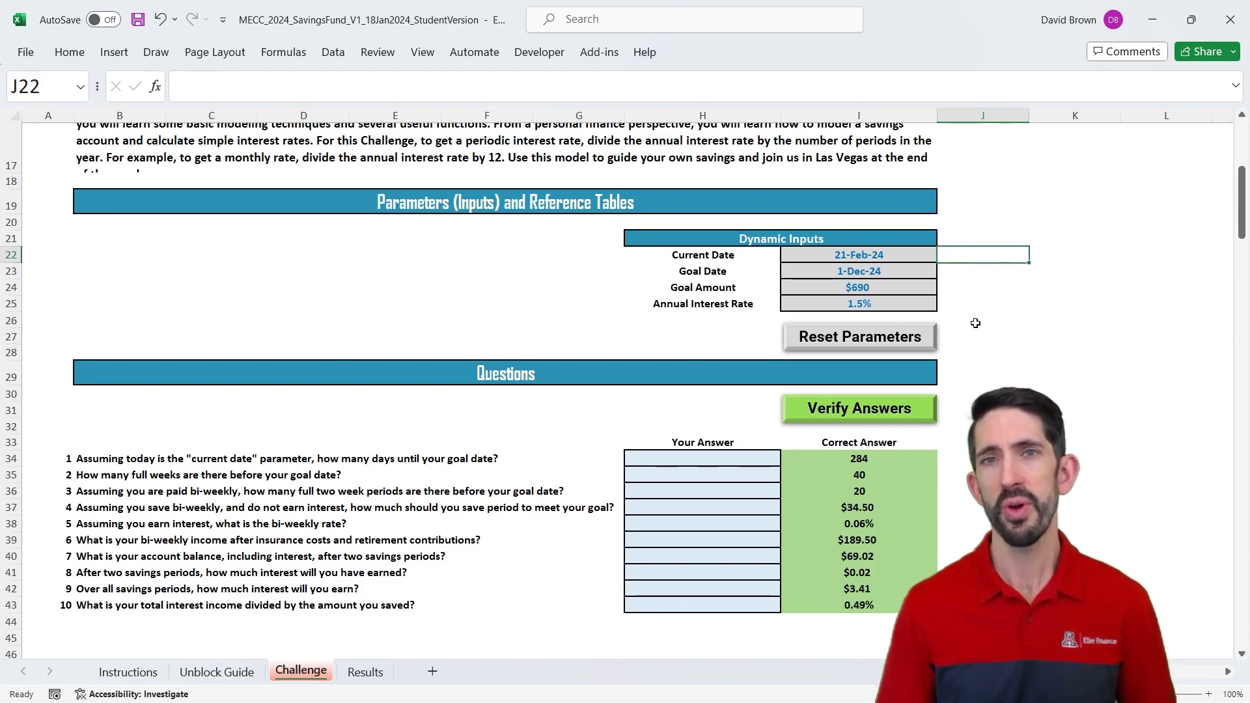
Step: Enter =I23-I22 in H34 so question 1 shows 284 days until the goal date
left_click(724, 456)
type("=")
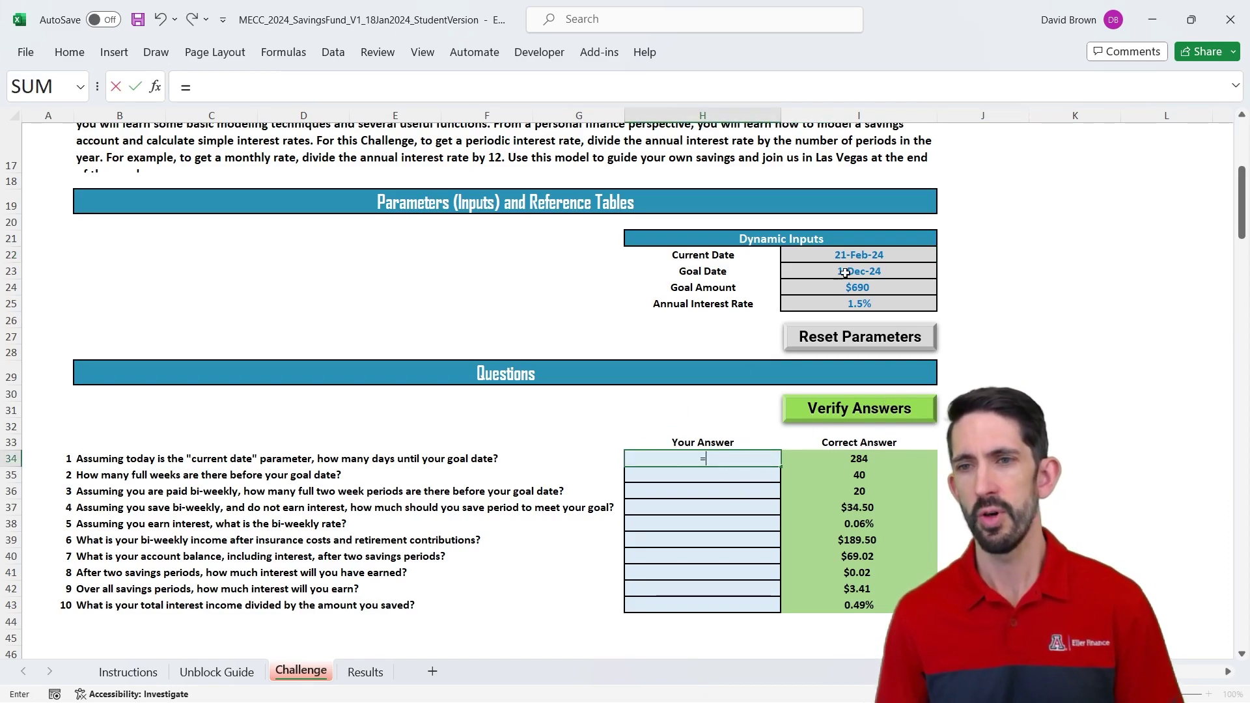
left_click(860, 276)
type("-")
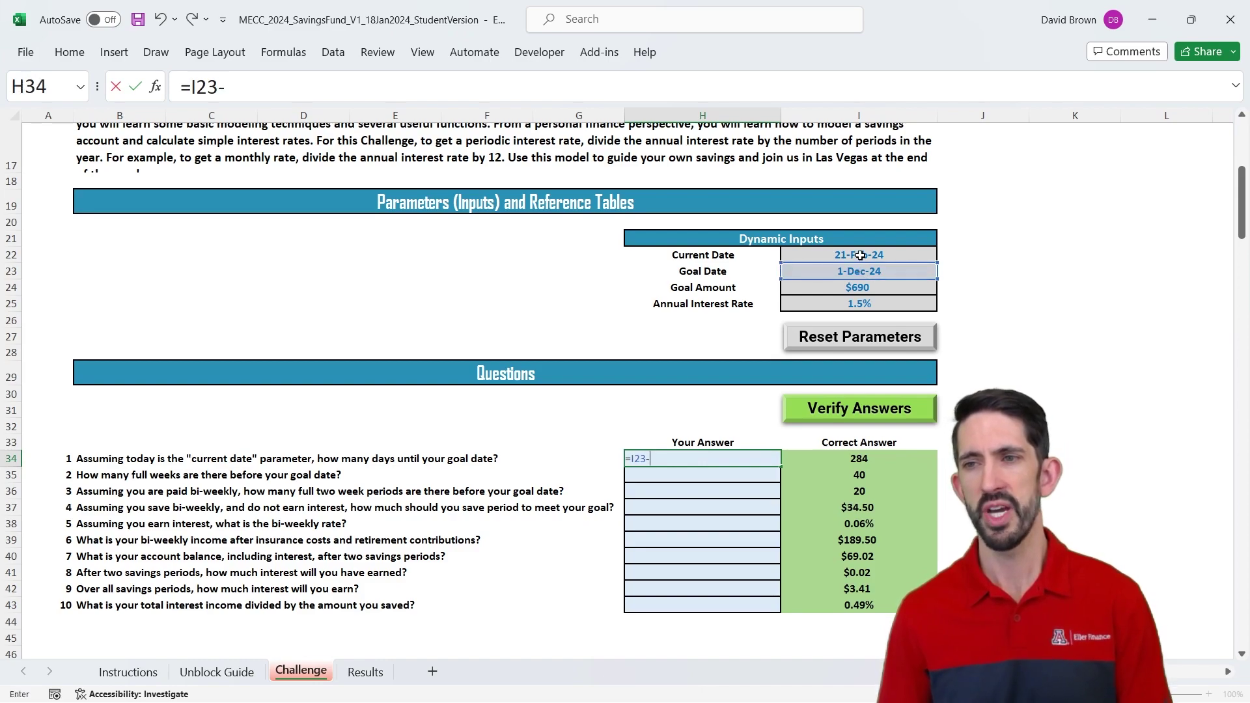
left_click(860, 256)
key("ctrl+Return")
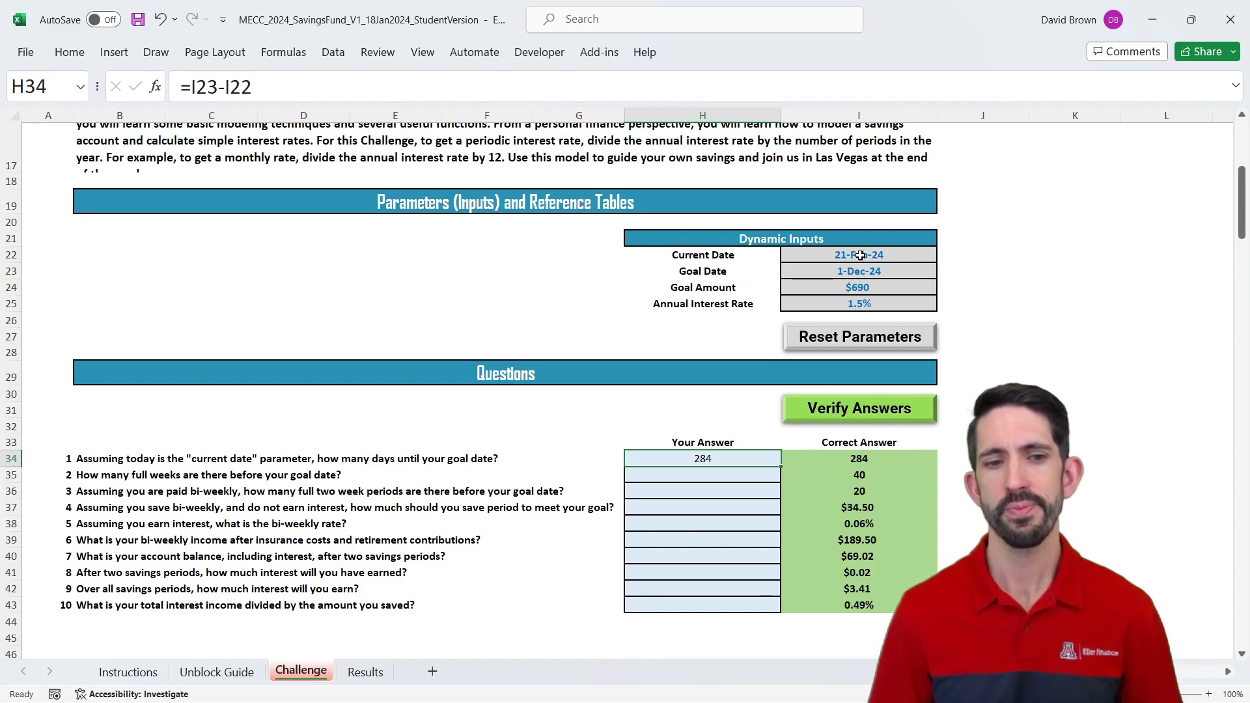
key("Down")
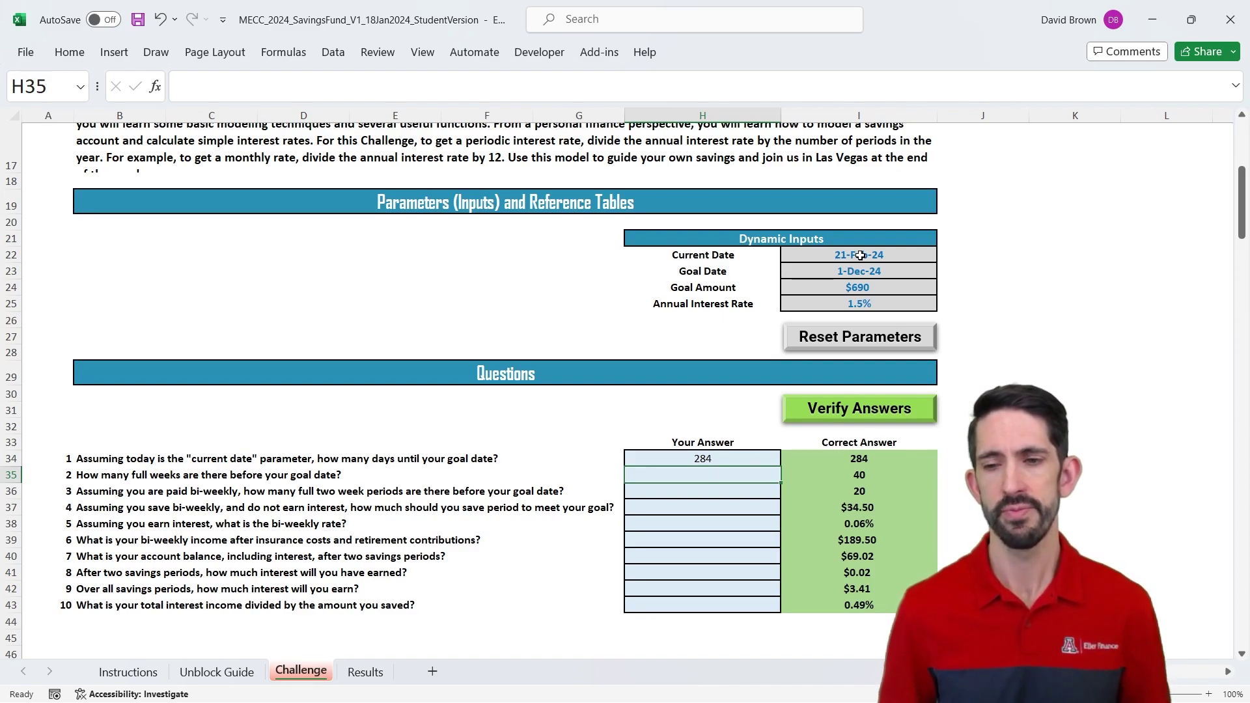
Step: Enter =H34/7 in H35 to compute question 2's weeks until the goal
key("Down")
key("Up")
type("=")
key("Up")
type("/7")
key("ctrl+Return")
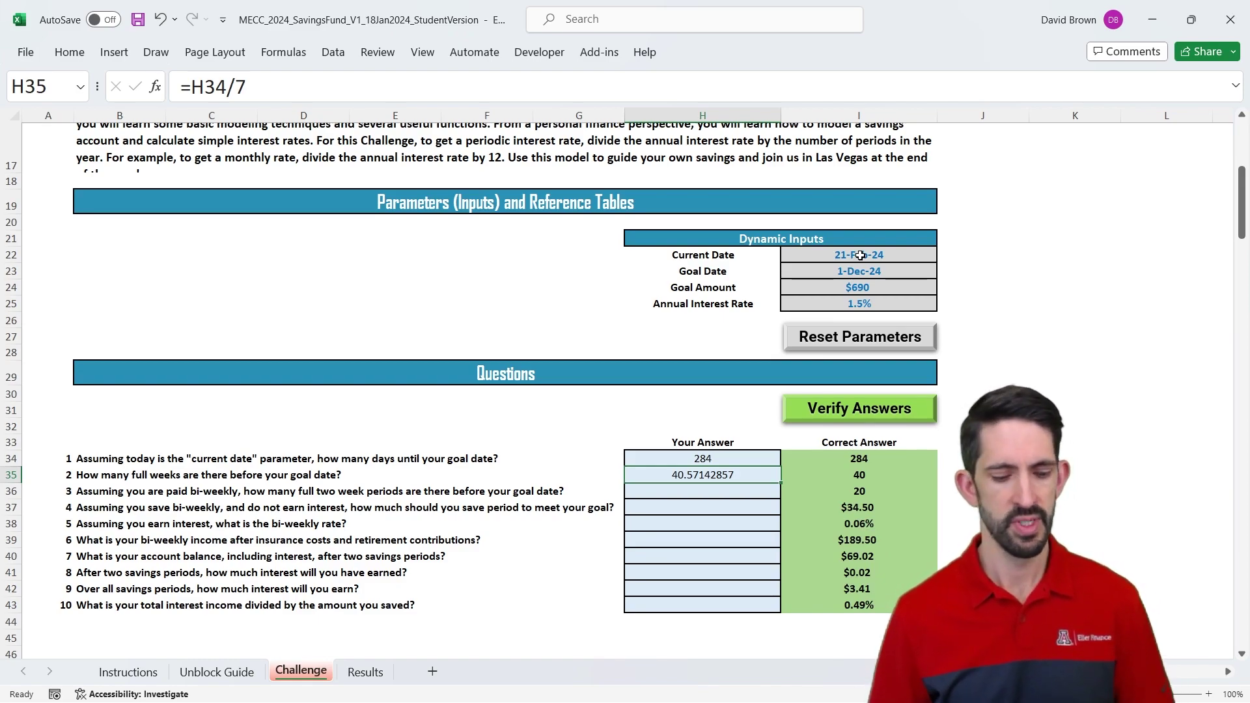
Step: Wrap the weeks formula as =ROUNDDOWN(H34/7,0) so it shows 40 full weeks
key("F2")
key("Left")
key("Left")
key("Left")
key("Left")
key("Left")
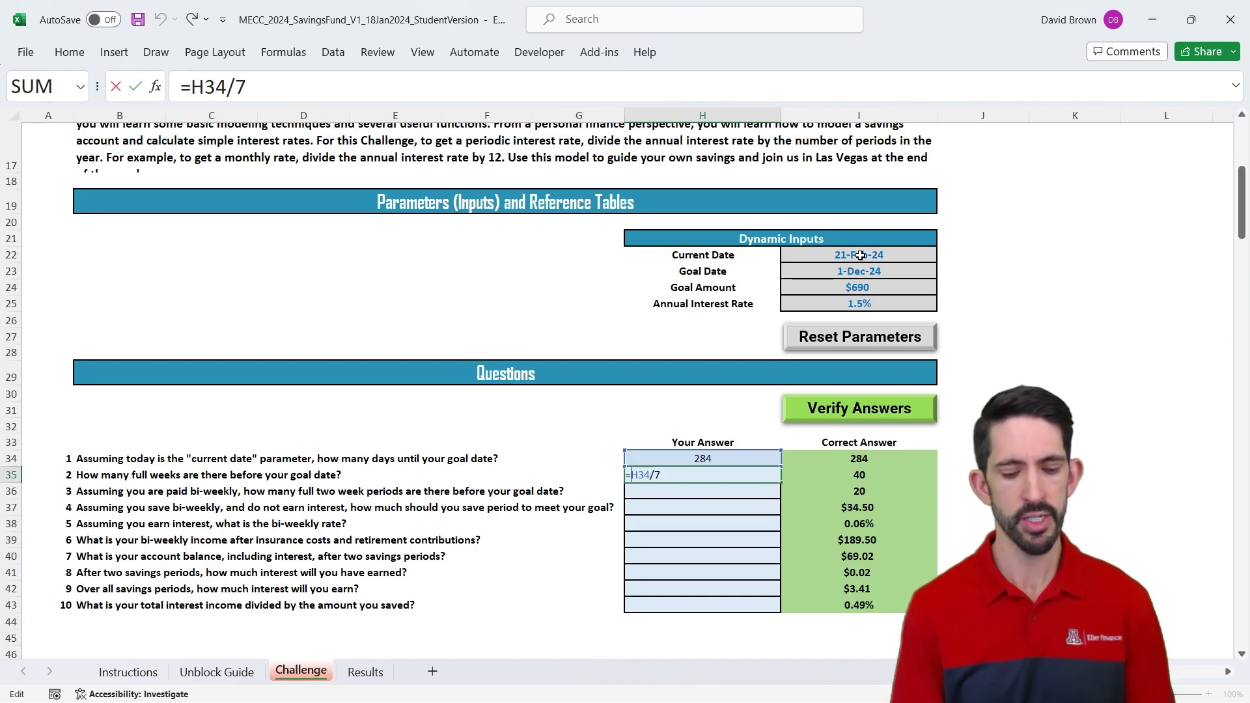
type("rounddown")
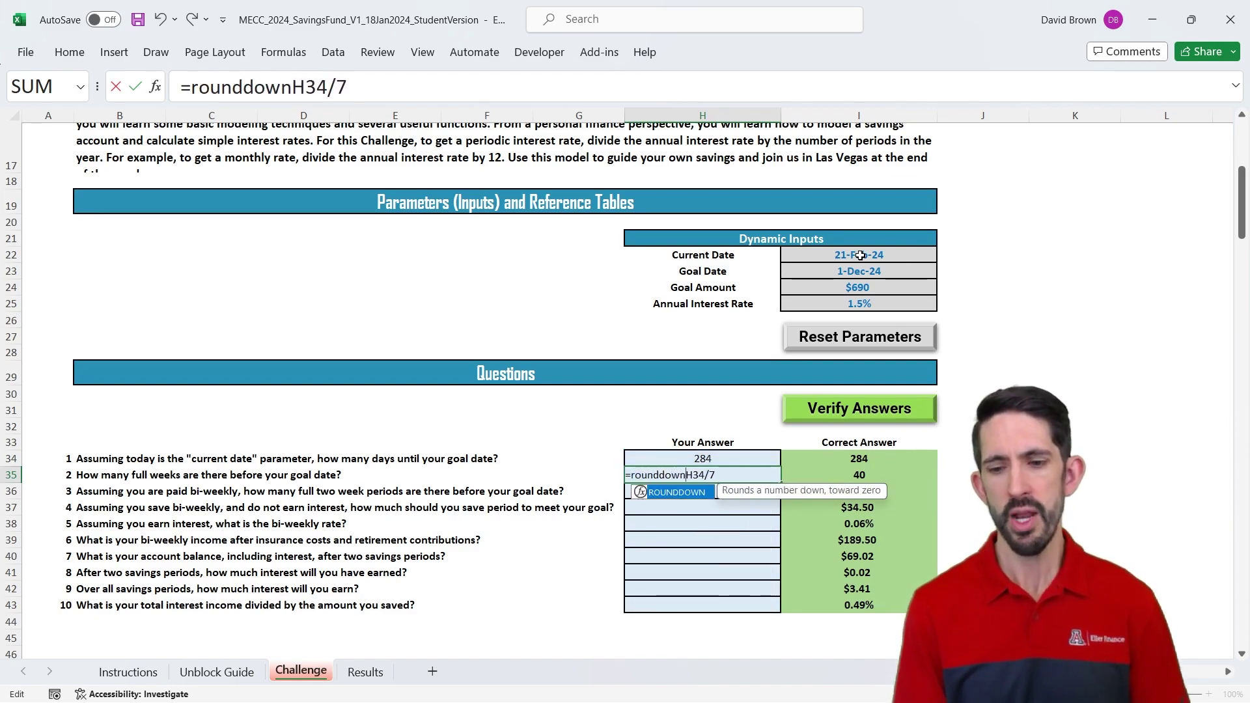
type("(")
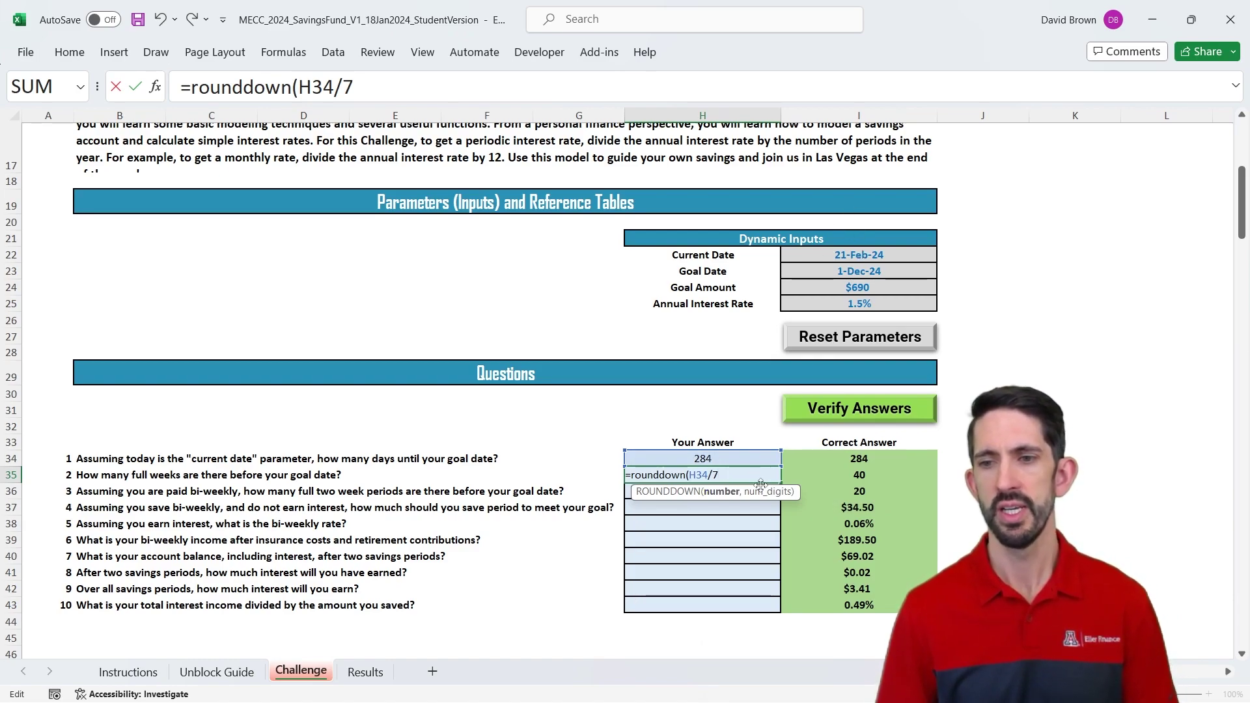
type(",")
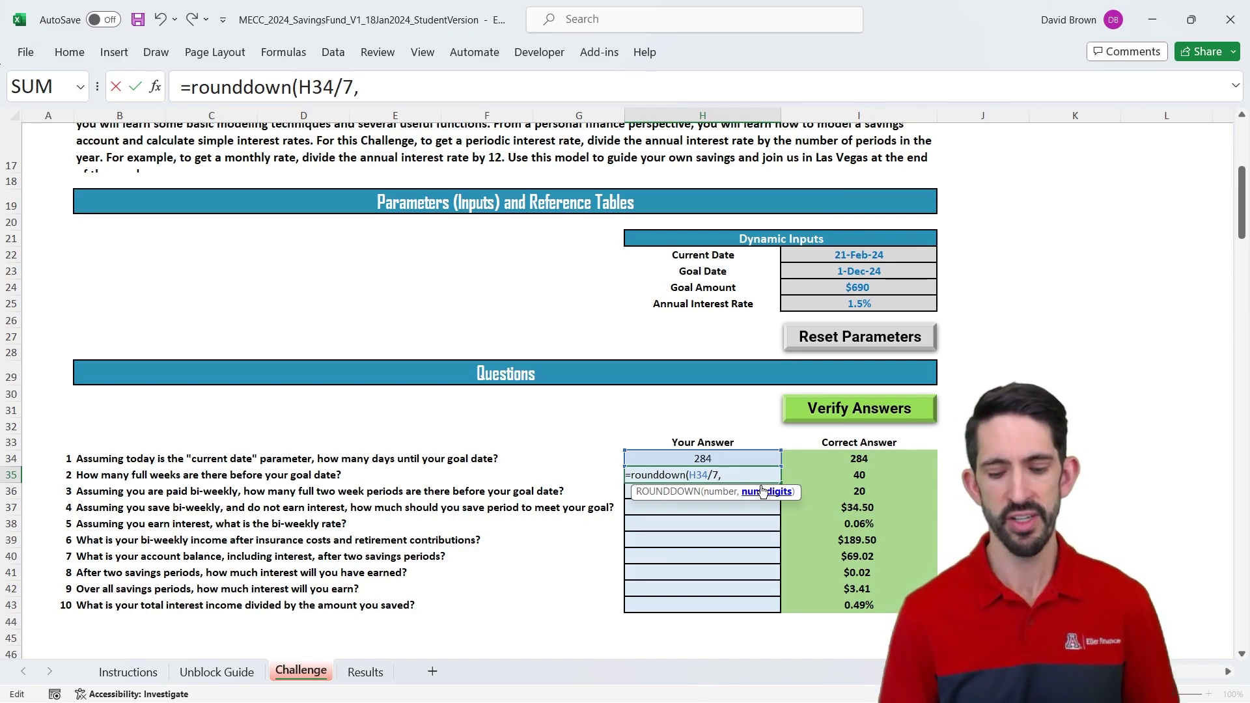
type("0)")
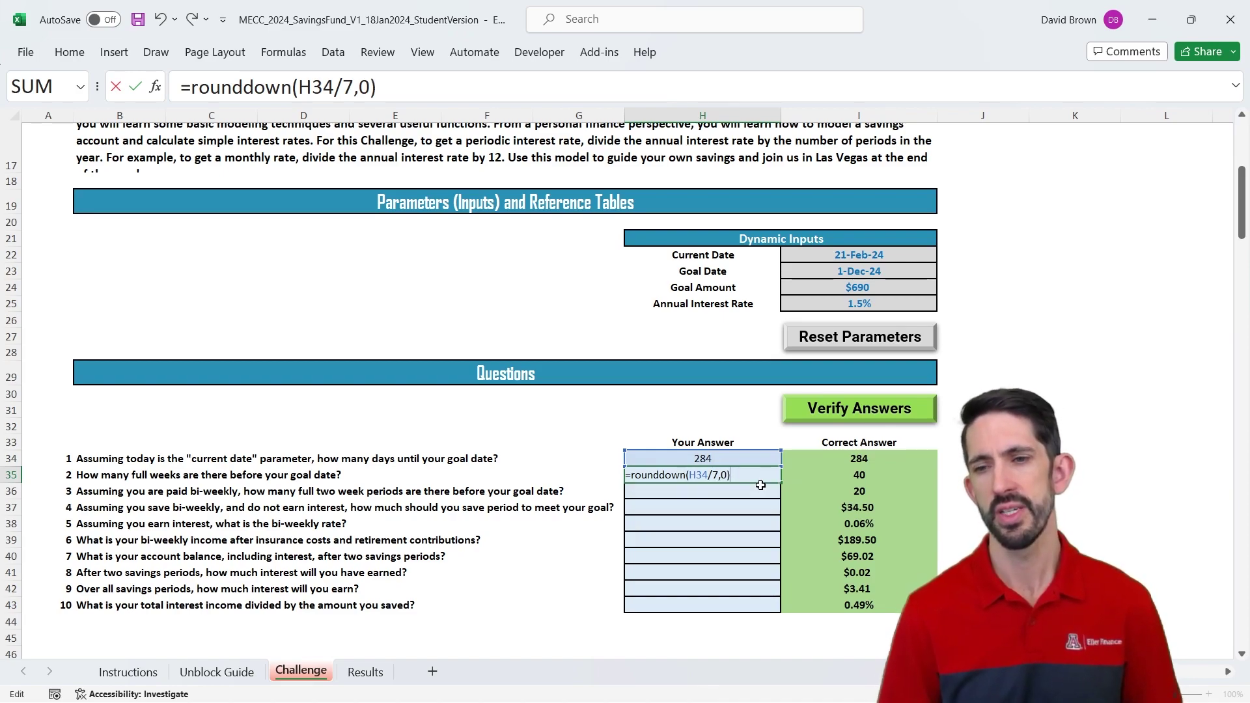
key("ctrl+Return")
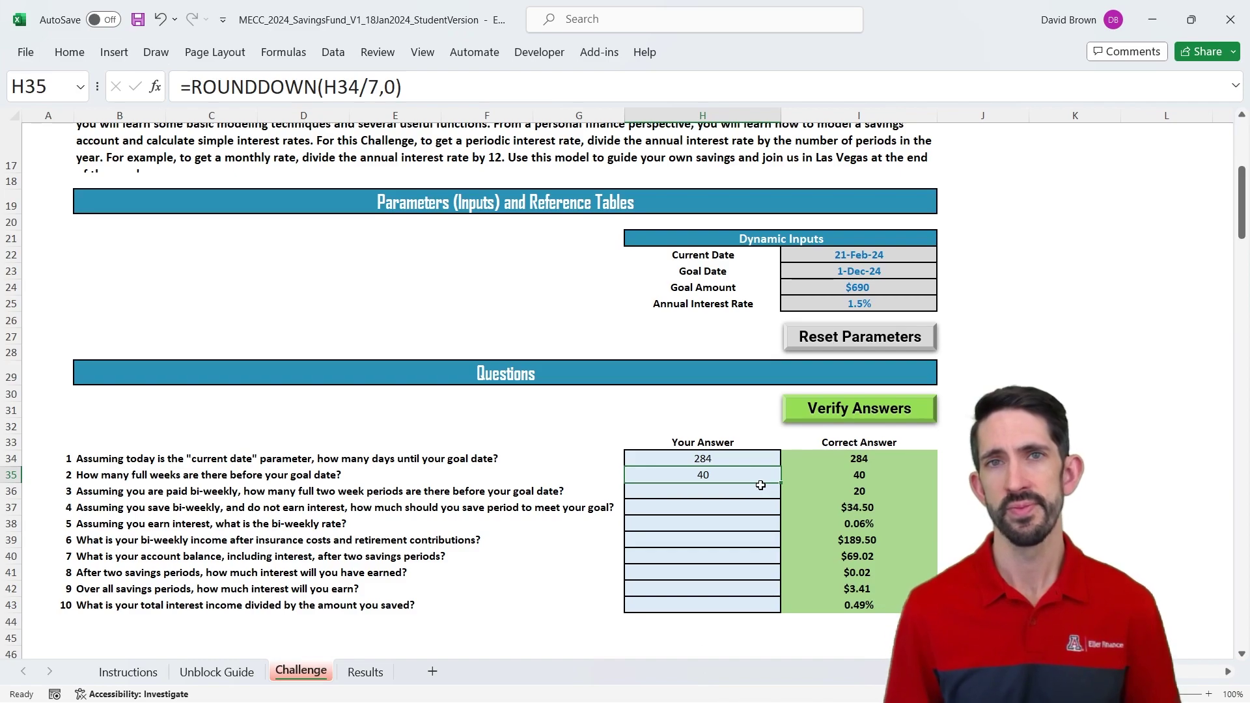
left_click(760, 485)
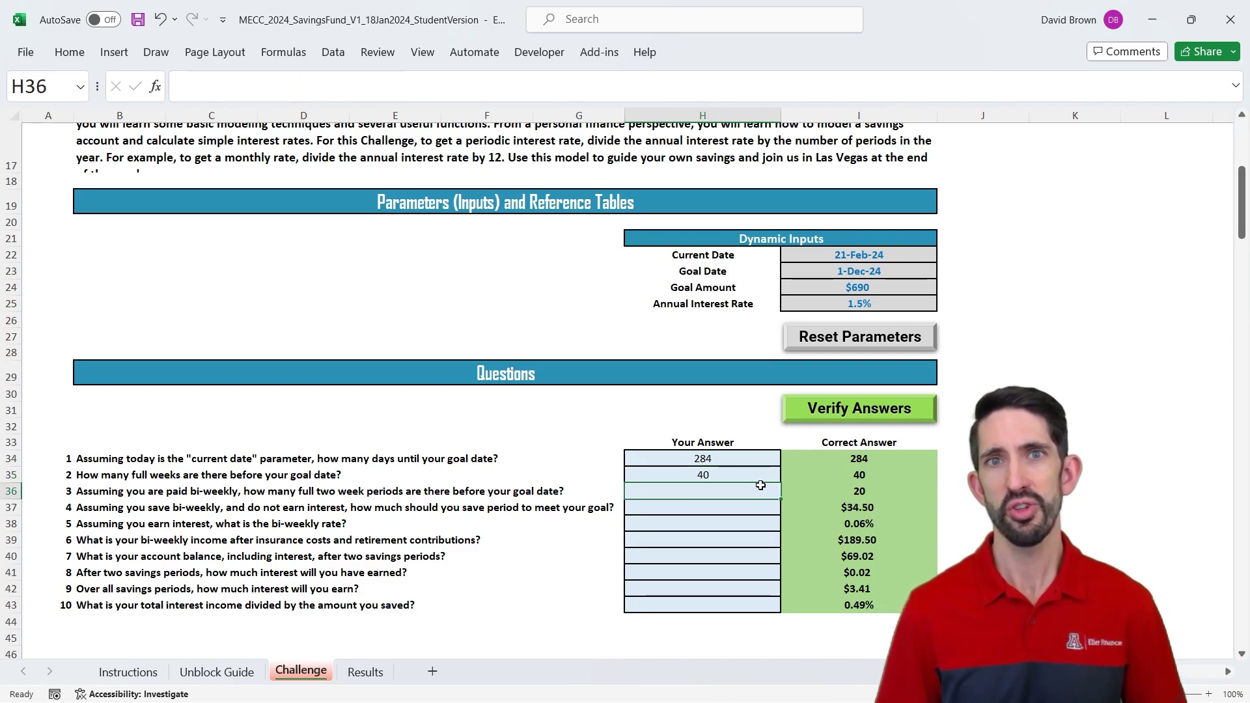
Step: Copy question 2's formula into H36 and edit it to =ROUNDDOWN(H34/14,0), giving 20 periods
key("Up")
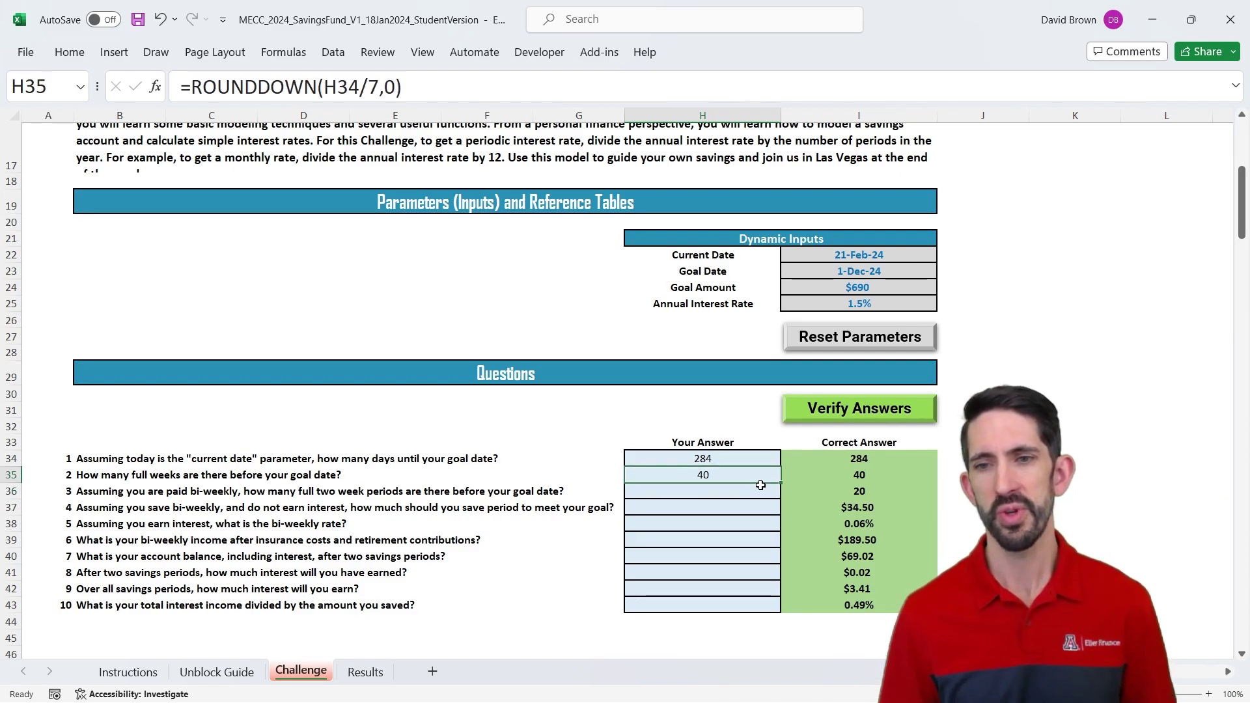
key("ctrl+c")
key("Down")
key("ctrl+v")
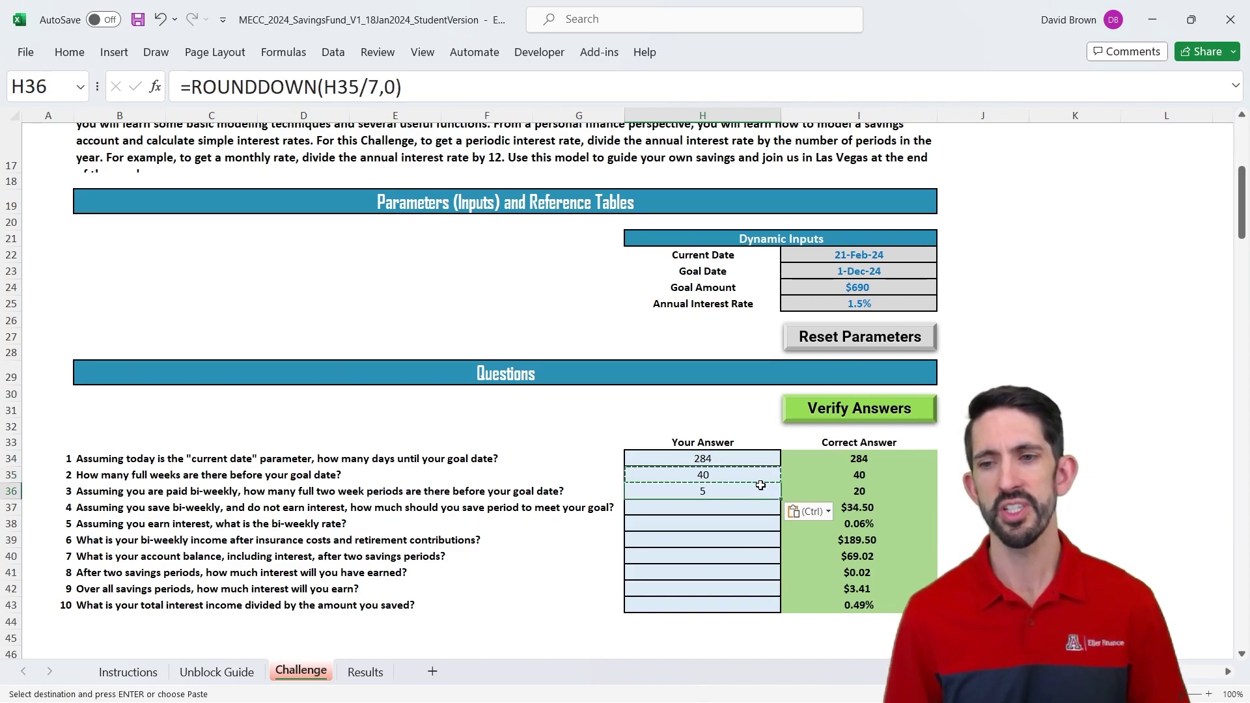
double_click(760, 485)
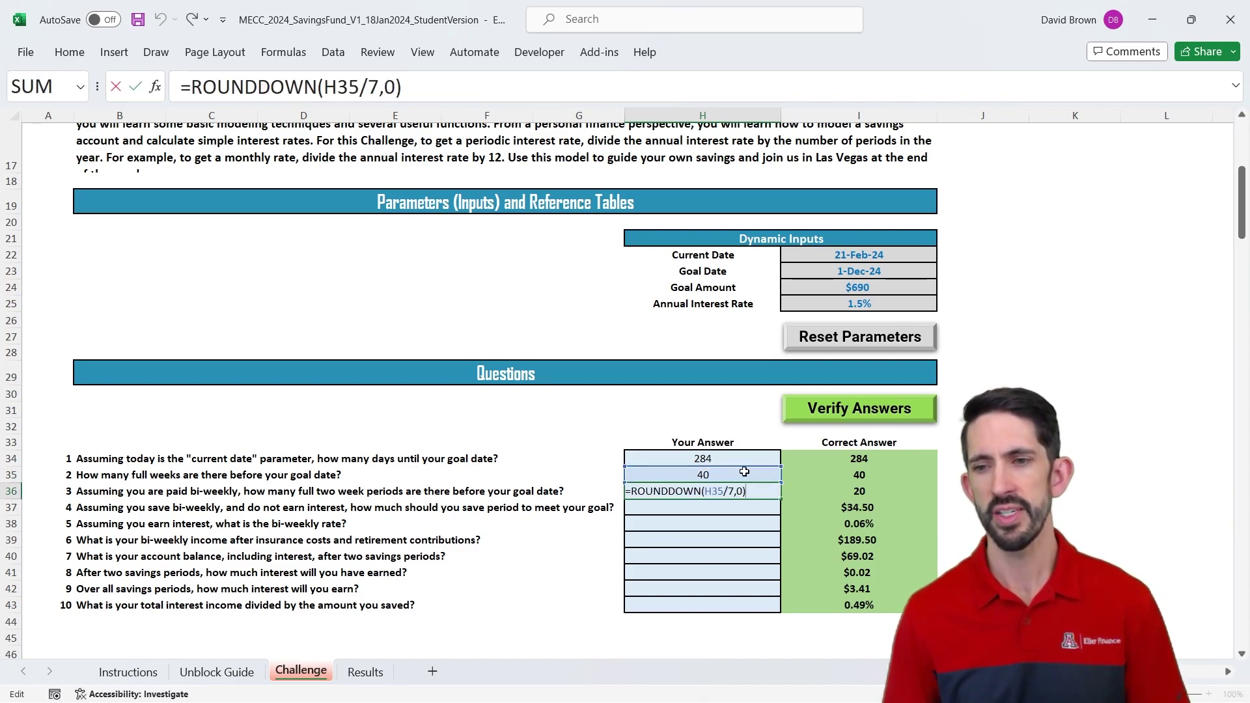
left_click_drag(748, 469, 748, 454)
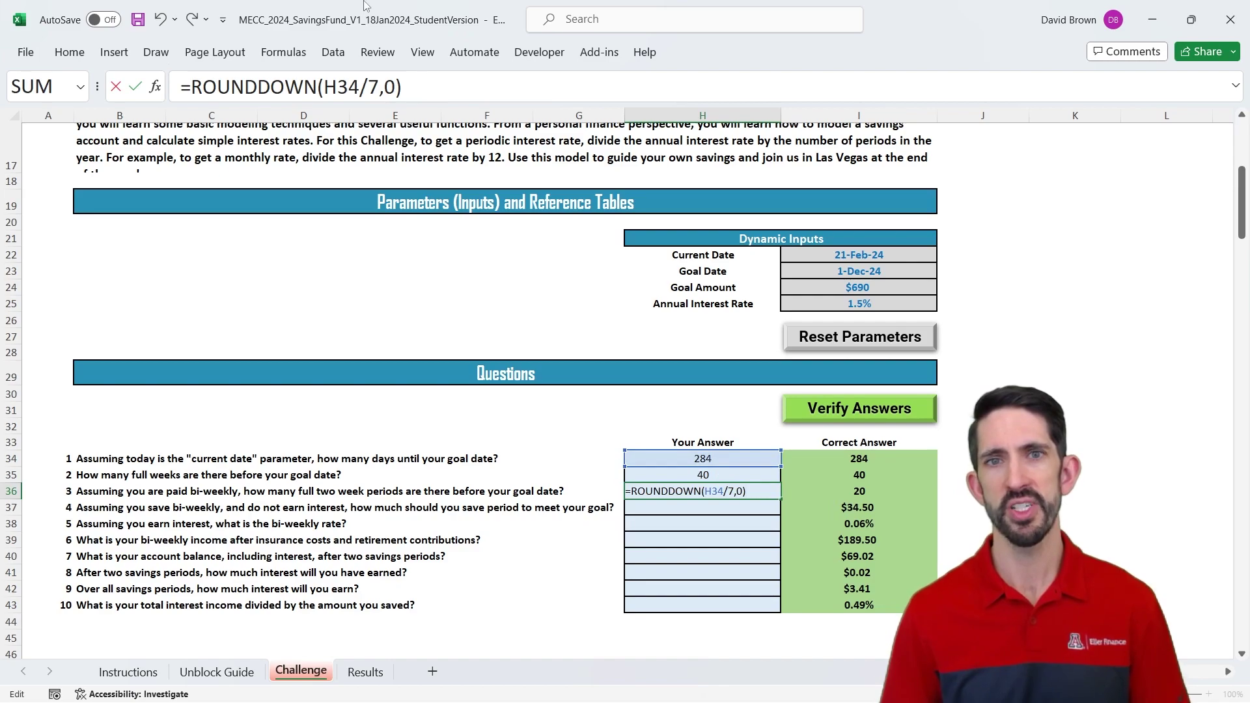
left_click(381, 90)
key("BackSpace")
type("14")
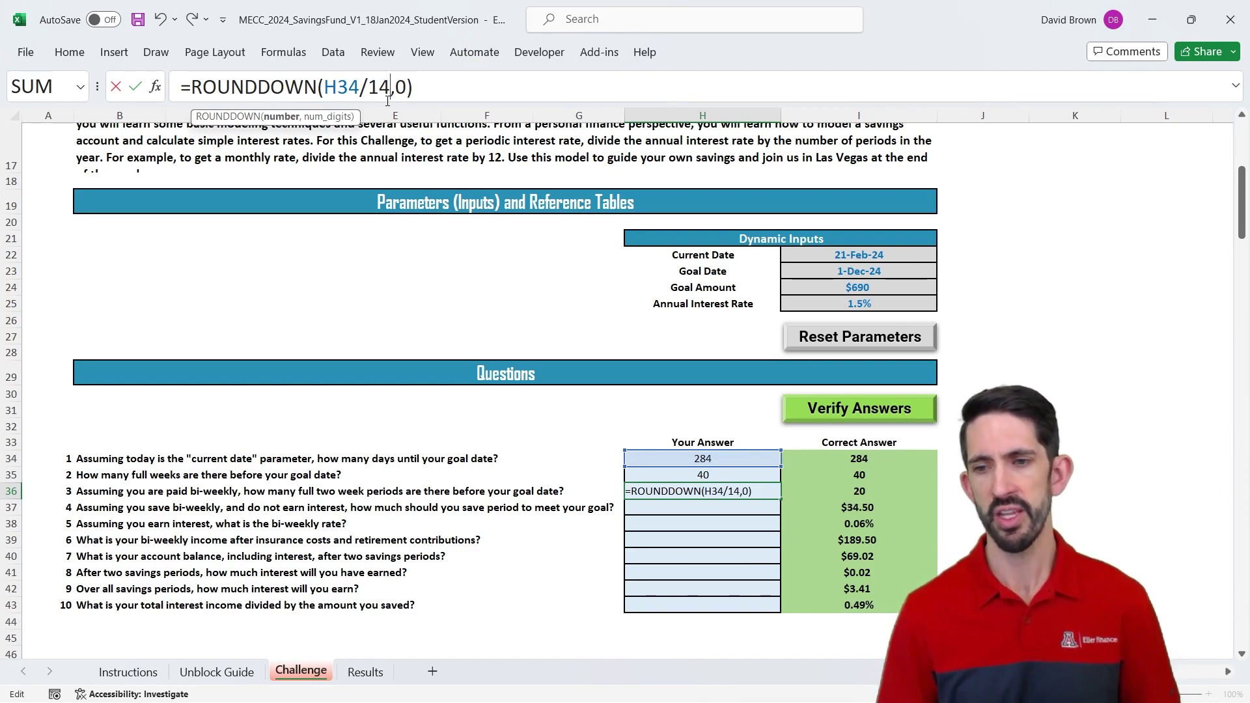
key("ctrl+Return")
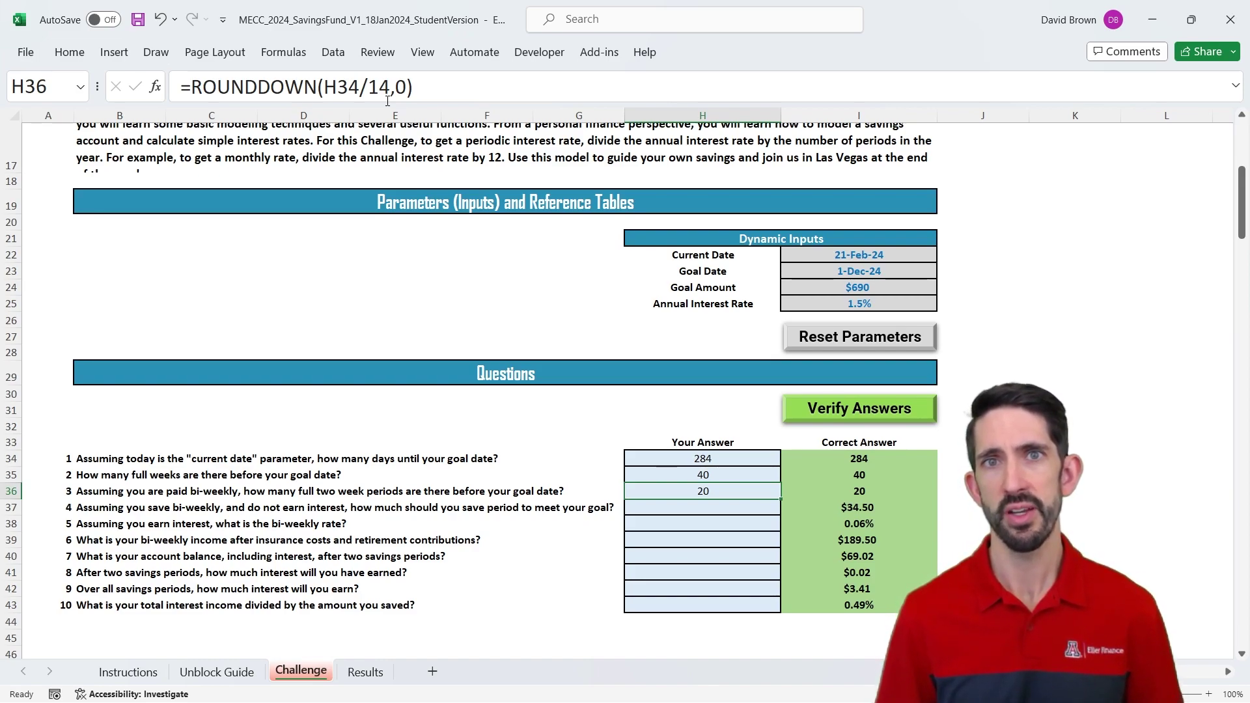
key("Down")
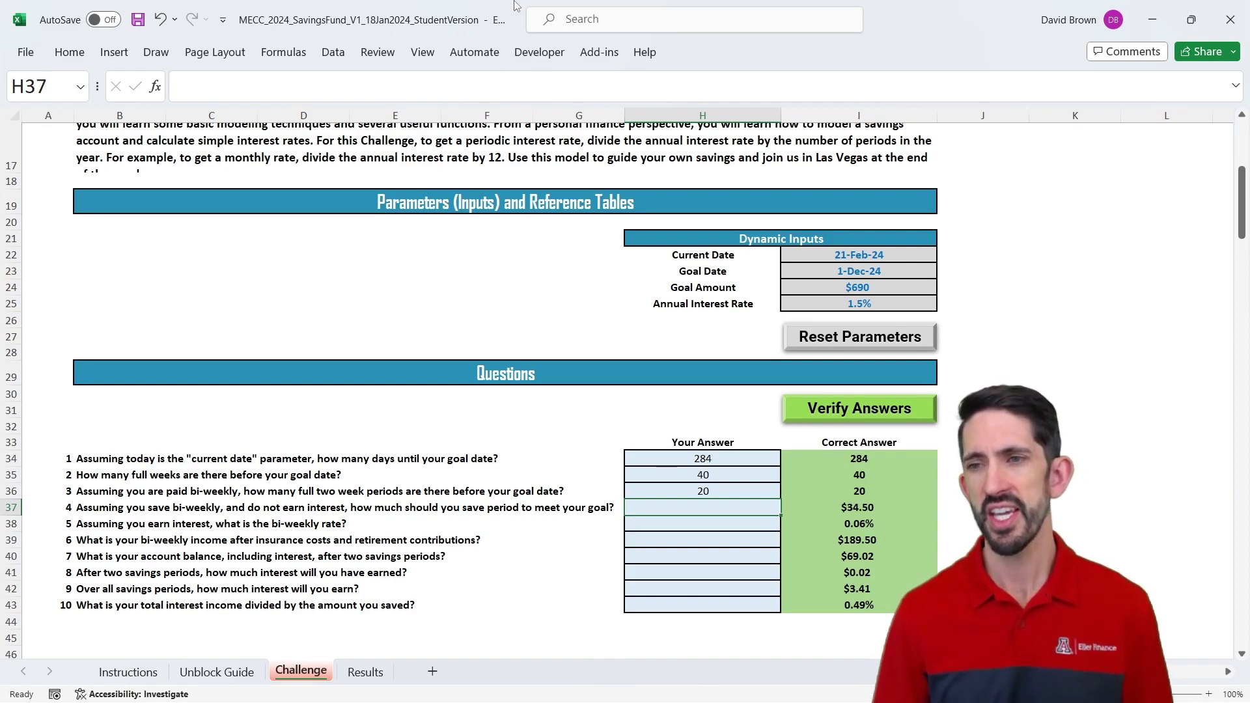
Step: Try deleting the Goal Amount in I24 and dismiss the protected-sheet warning
left_click(870, 291)
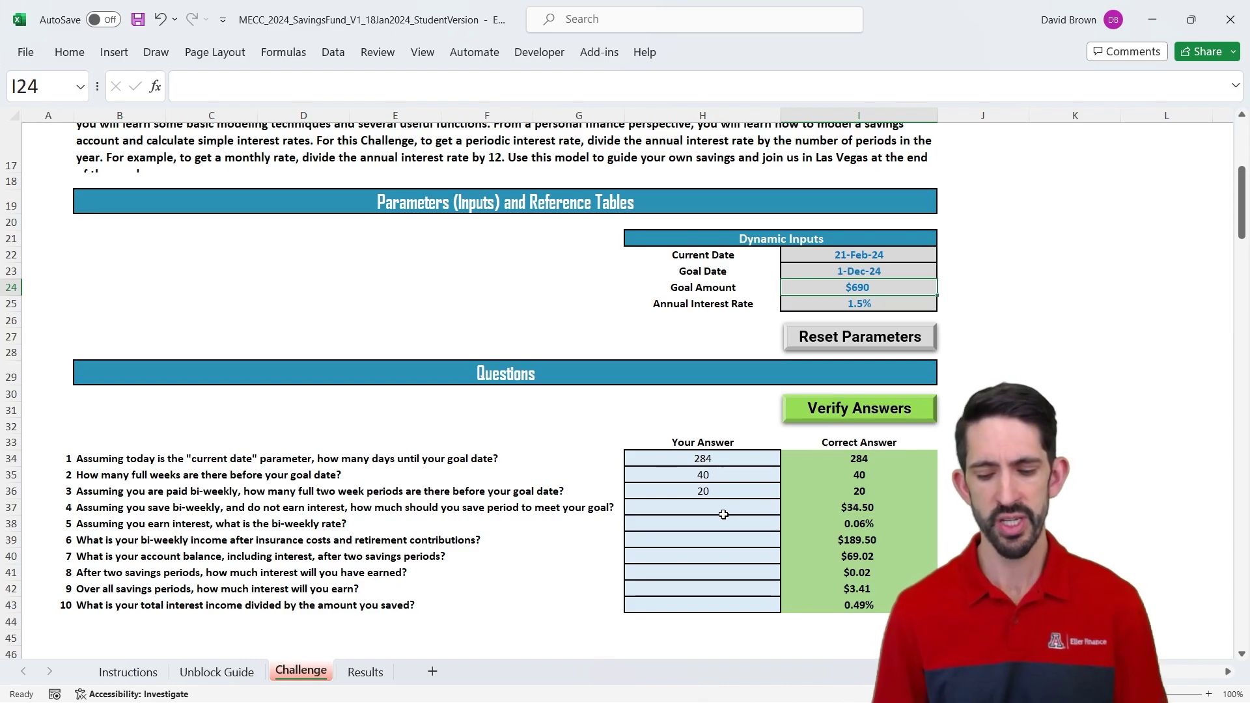
key("Delete")
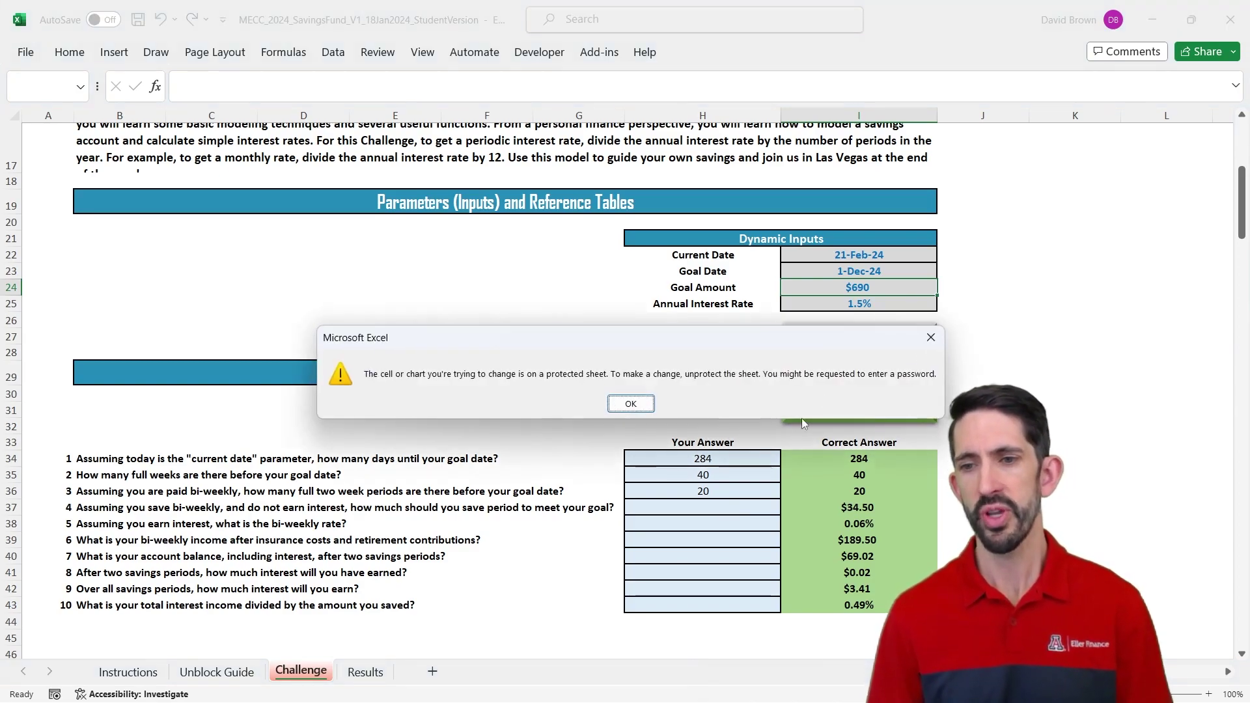
left_click(631, 404)
Step: Enter =I24/H36 in H37 so question 4 shows $34.50 saved per period
left_click(704, 506)
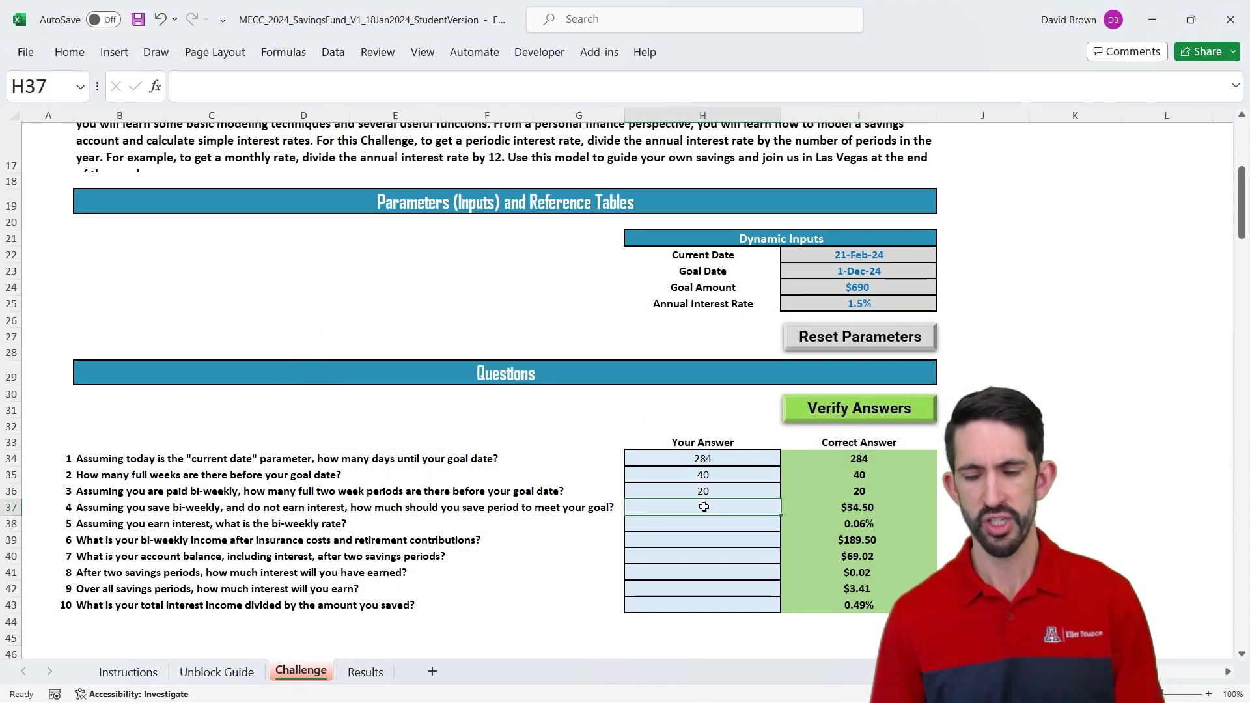
type("=")
left_click(862, 291)
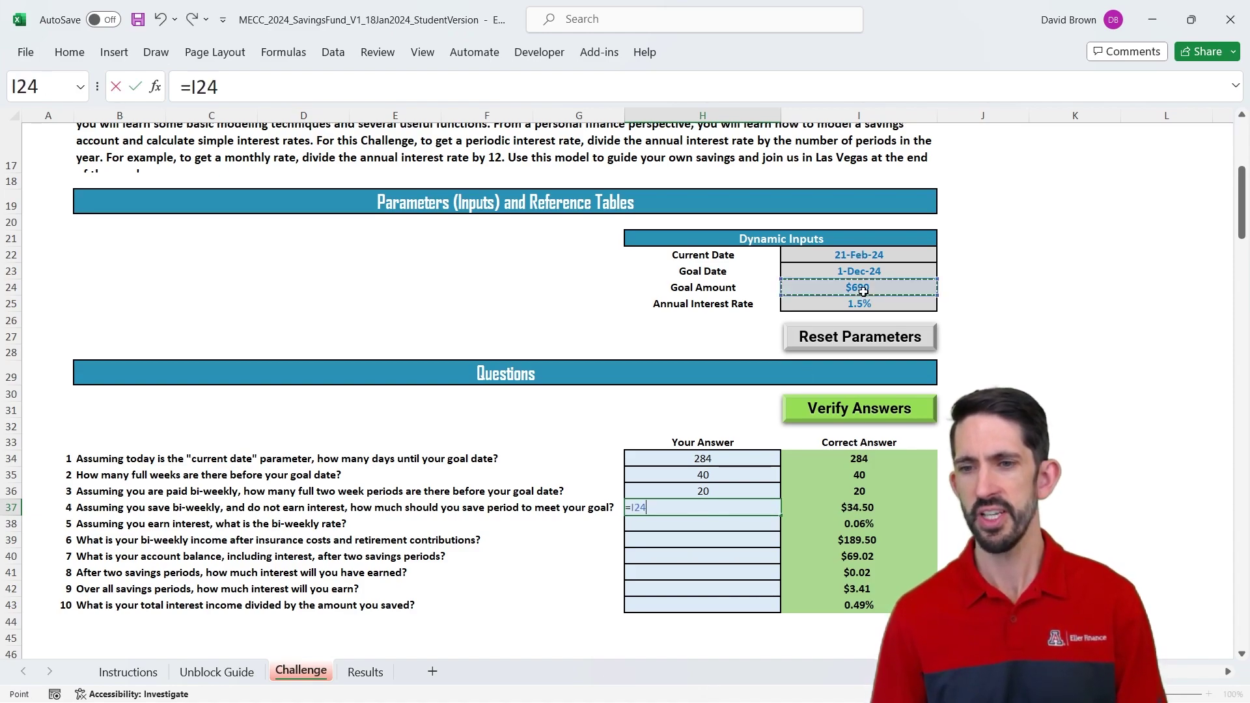
type("/")
key("Up")
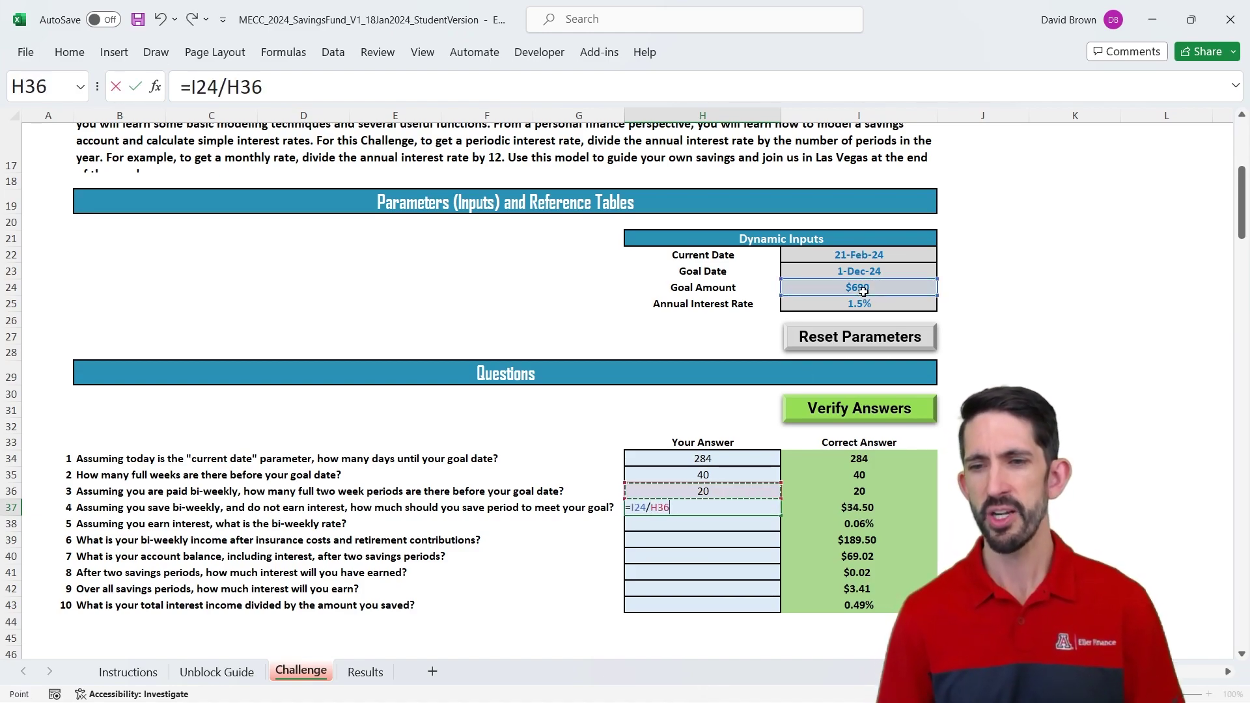
key("ctrl+Return")
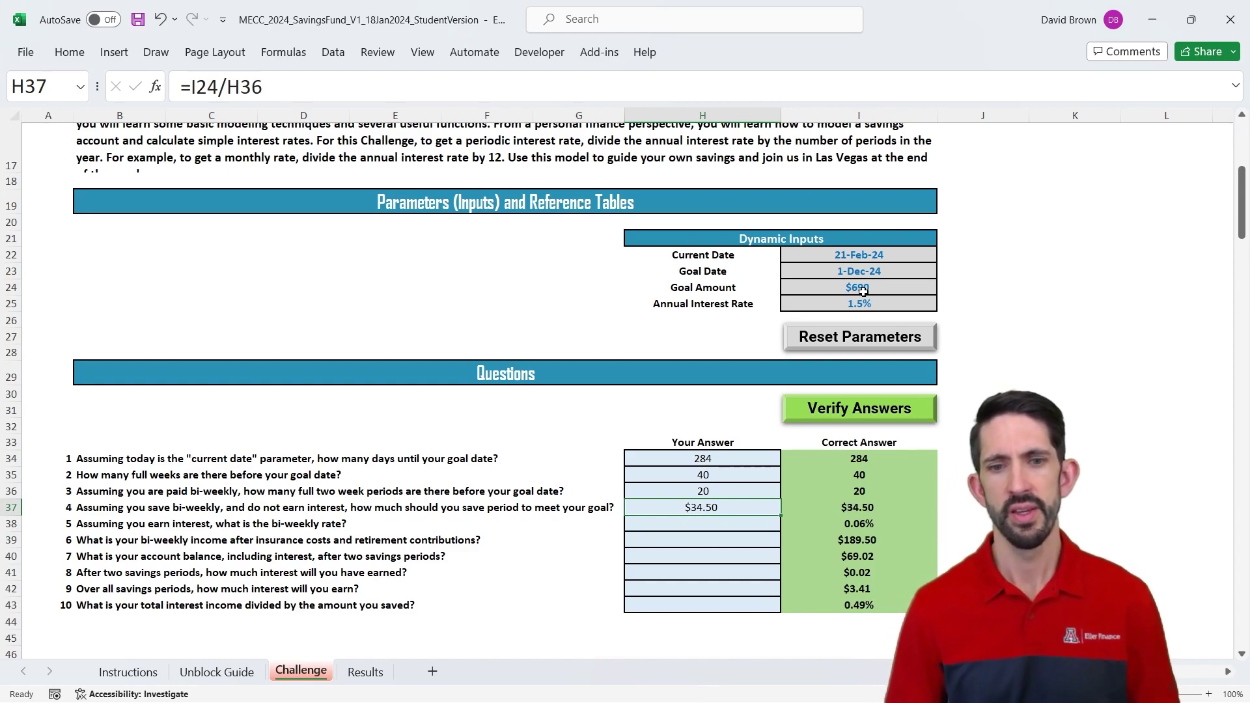
key("Down")
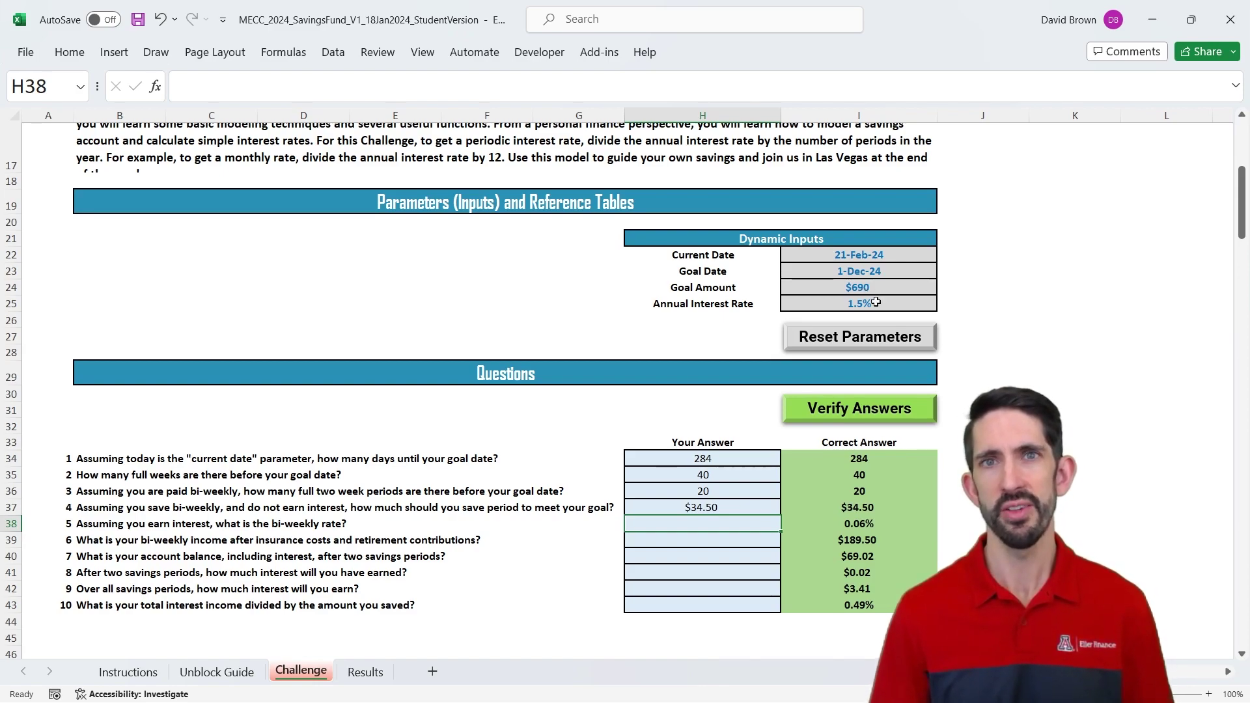
left_click(726, 509)
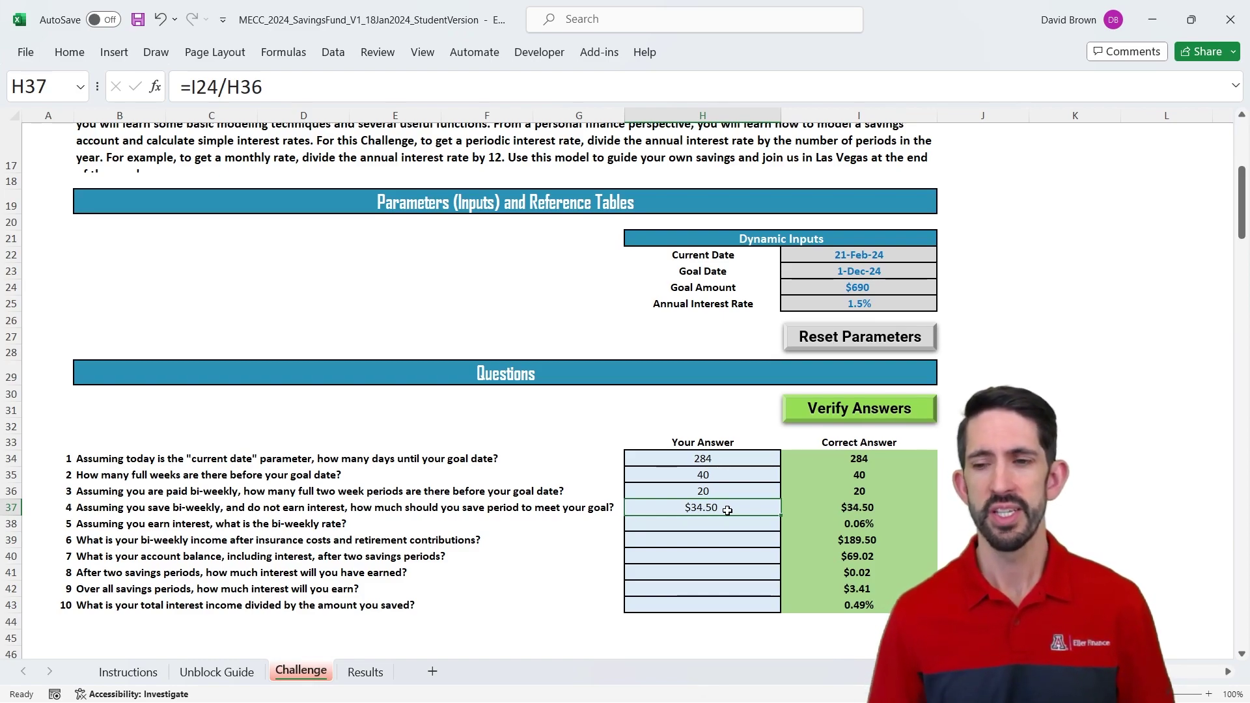
scroll(721, 501, "down", 4)
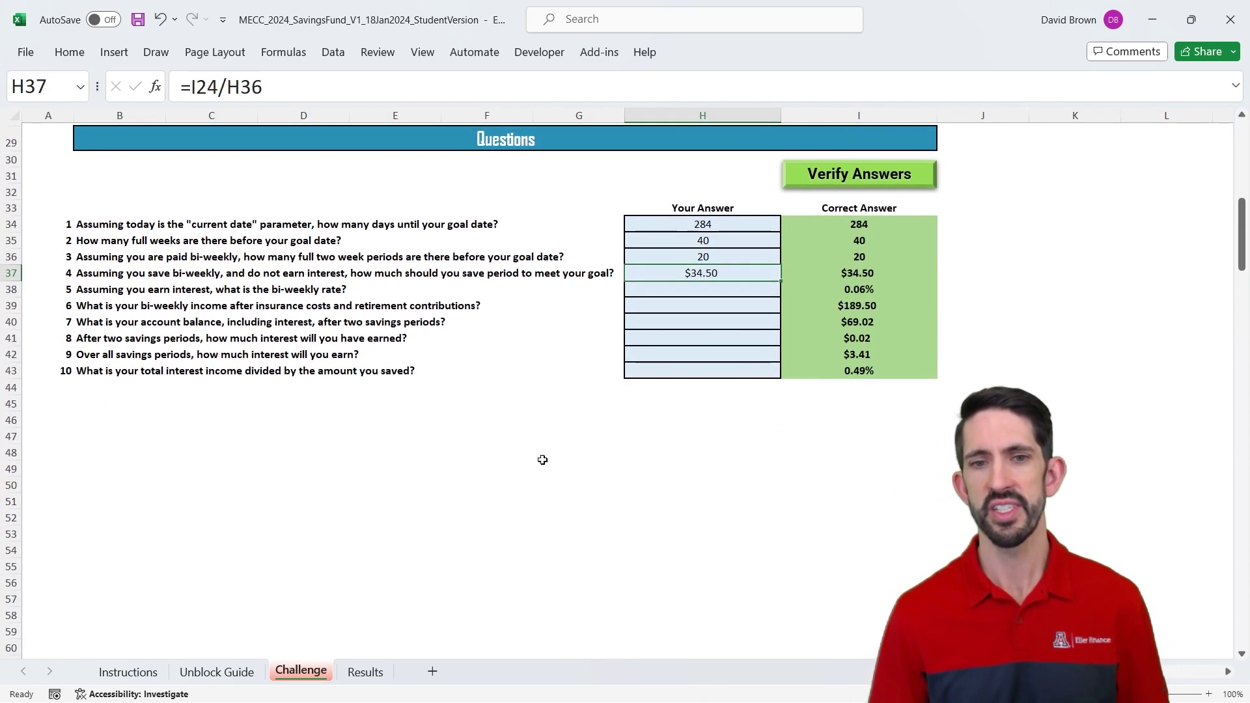
left_click(142, 416)
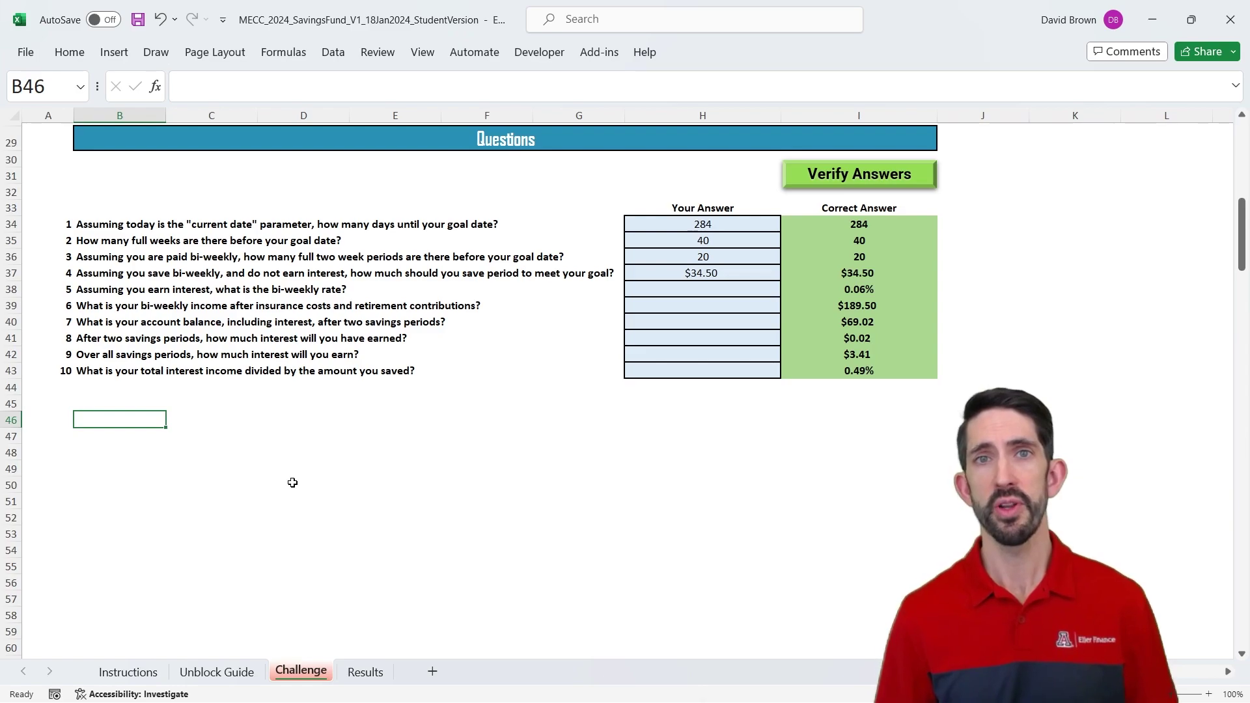
Step: Type the headers Period and Beginning Balance in B46:C46, and Ending Balance in E46
type("Period")
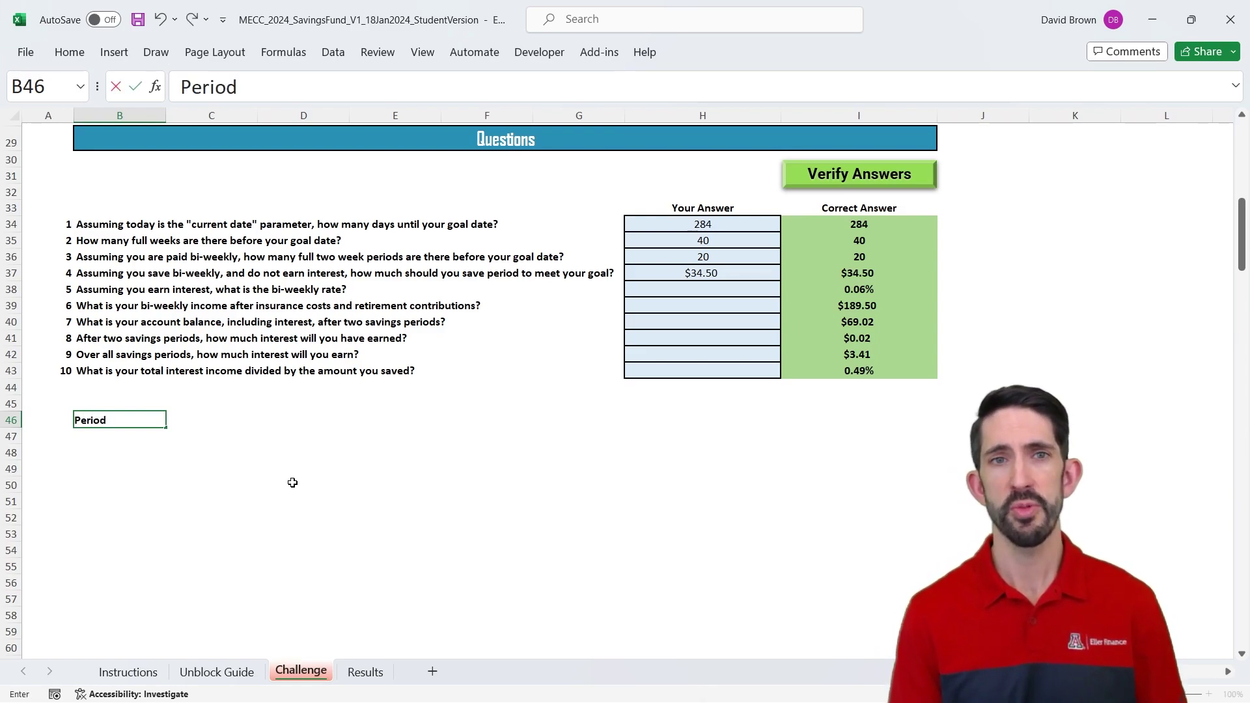
key("Tab")
type("Beginning Balance")
key("Tab")
type("Ending Balance")
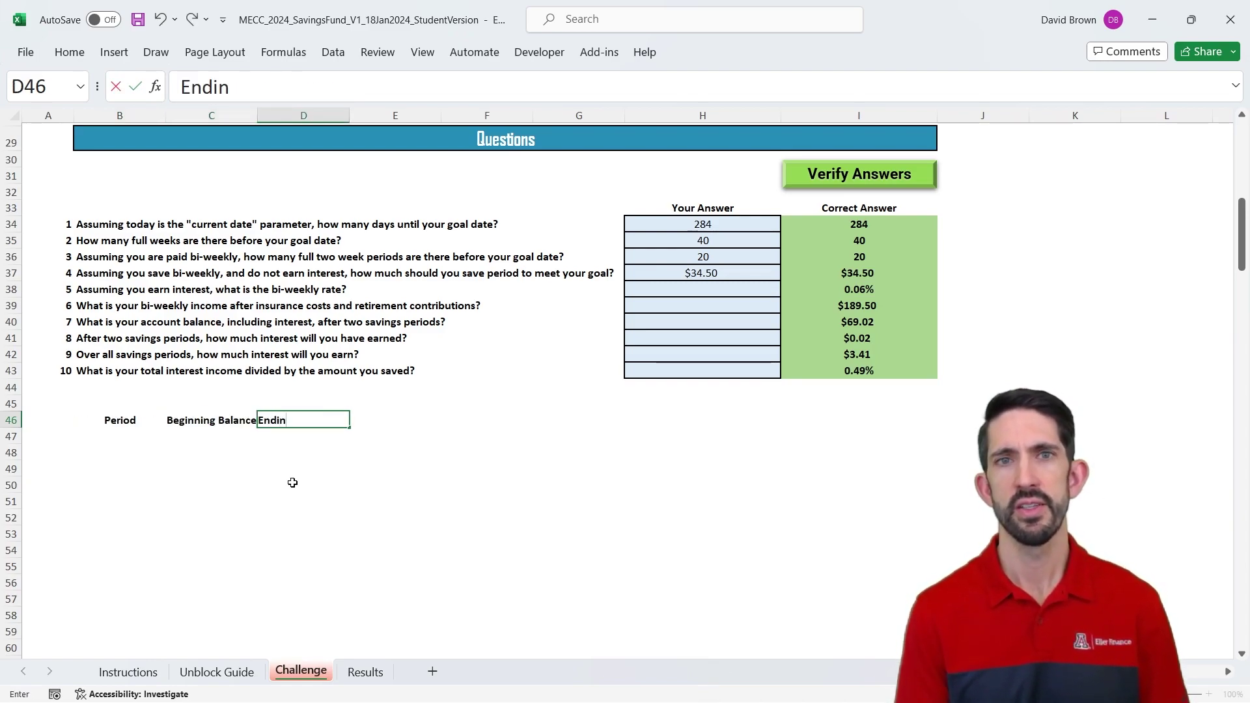
key("ctrl+Return")
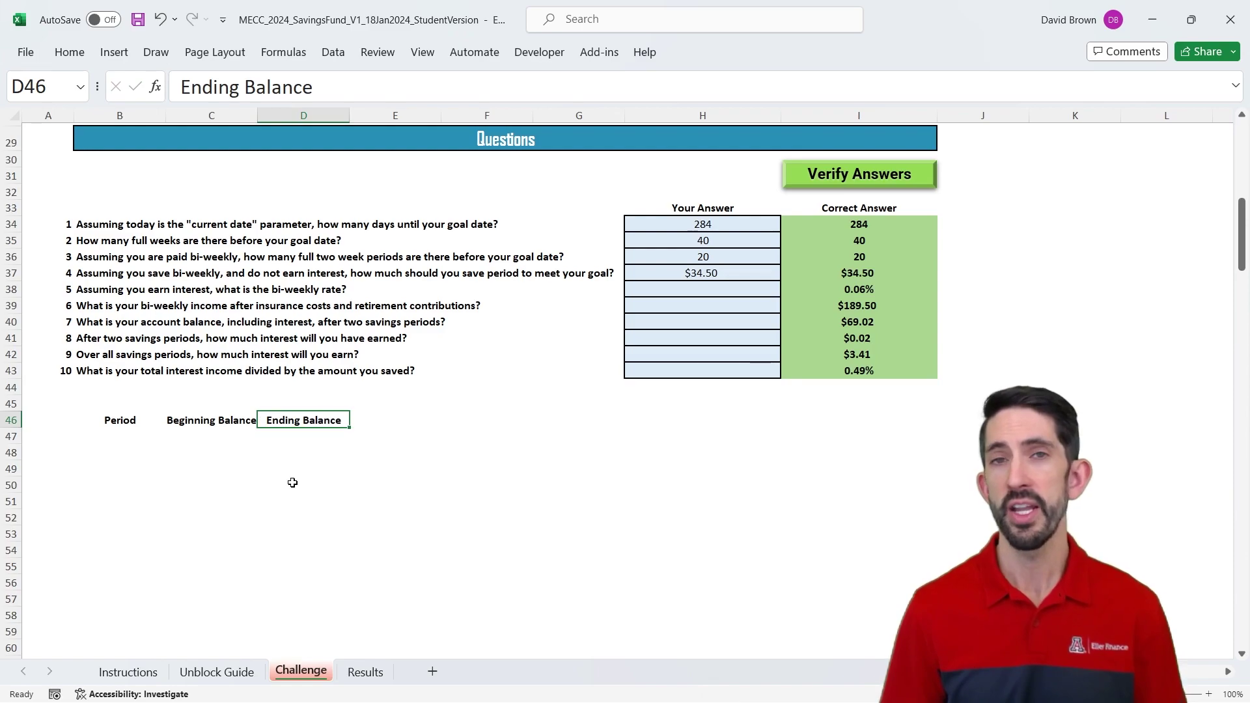
key("ctrl+x")
key("Right")
key("ctrl+v")
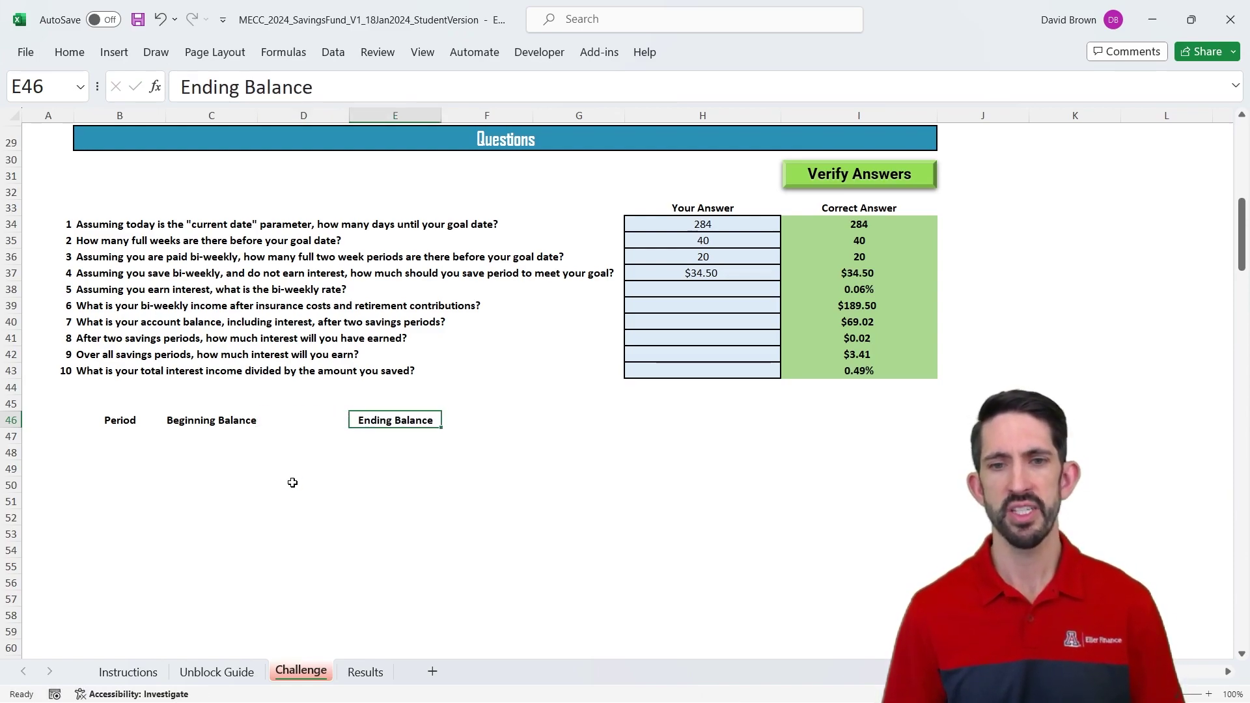
key("Left")
Step: Add a bold, centered Add to Savings header in D46
type("Add In")
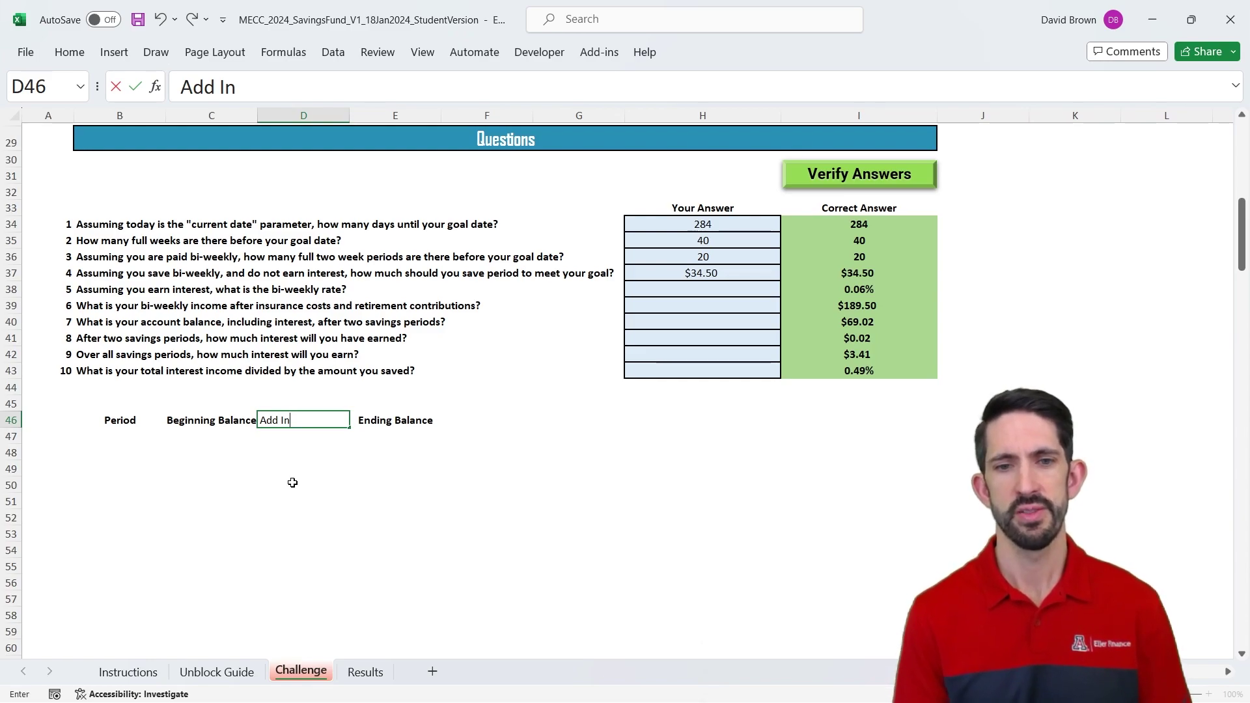
key("BackSpace")
key("BackSpace")
type("to Saving")
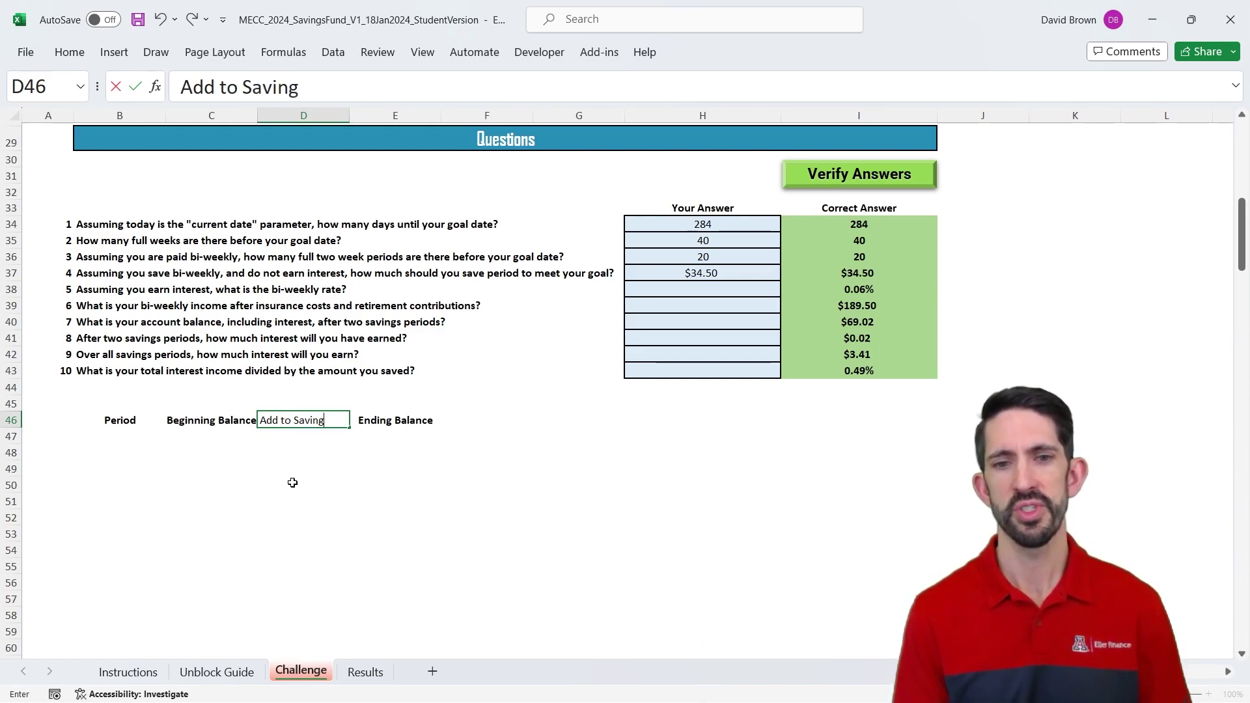
type("s")
key("ctrl+Return")
key("ctrl+b")
key("alt+h")
key("a")
key("c")
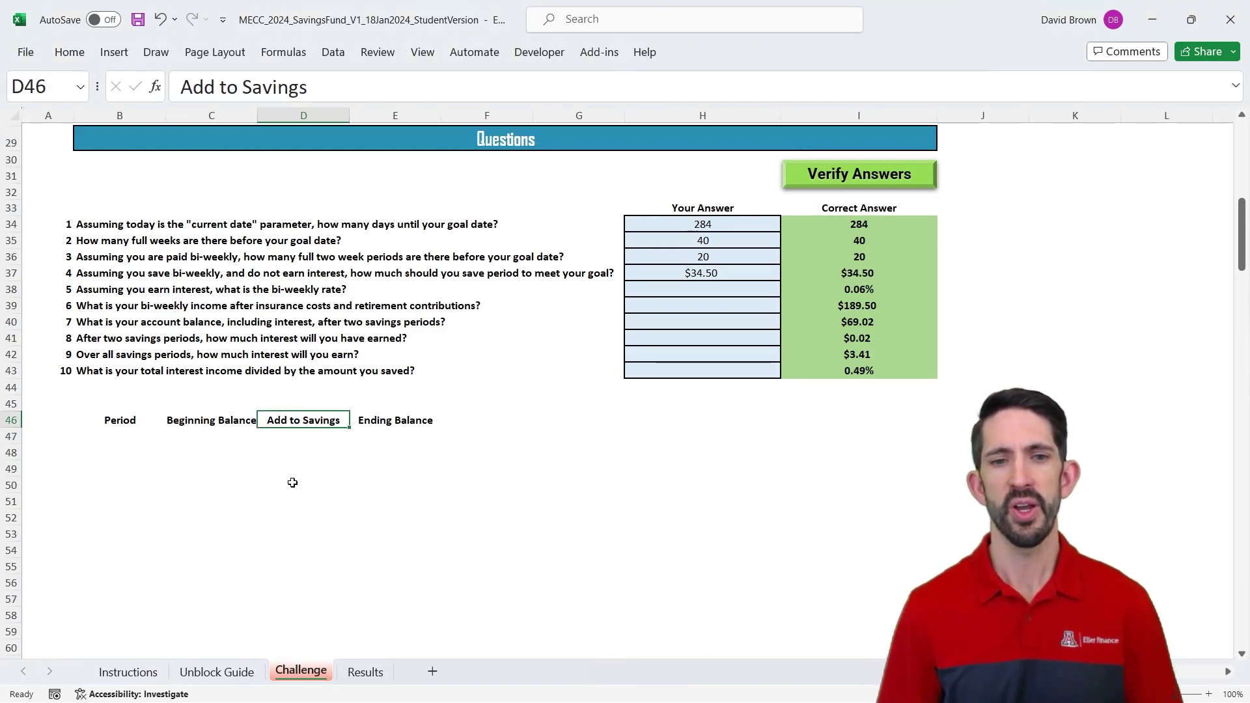
key("Left")
key("Left")
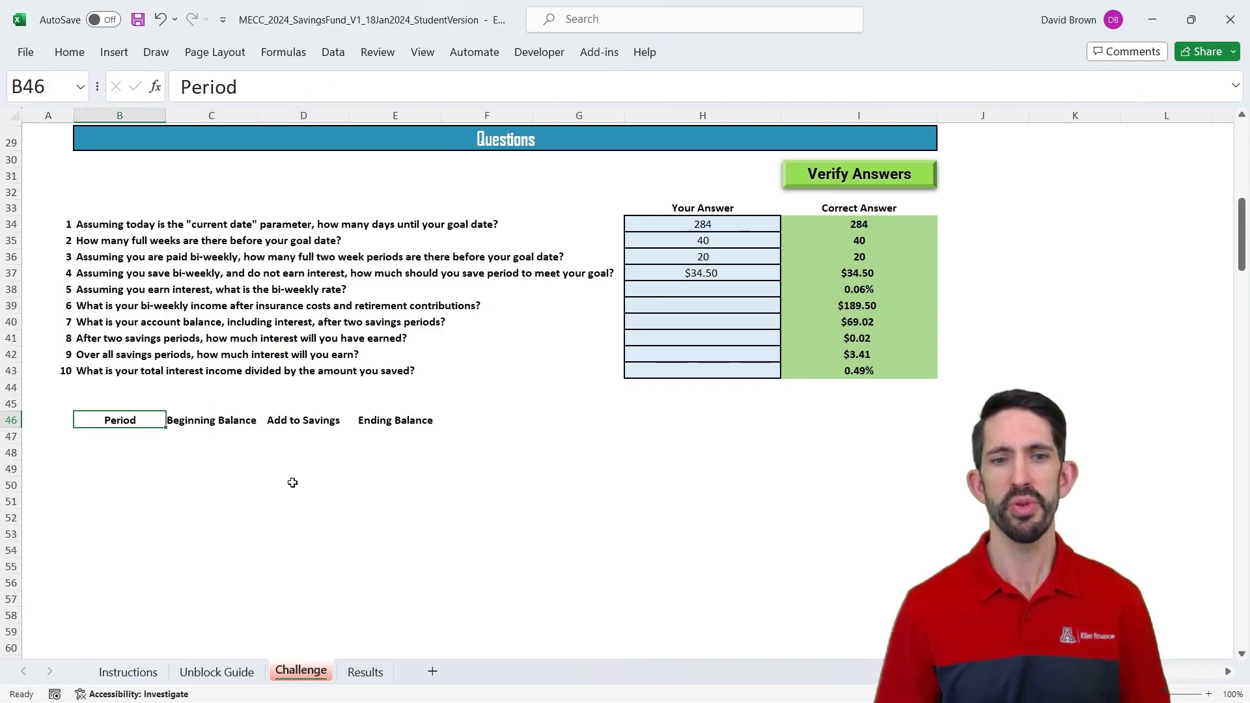
key("Right")
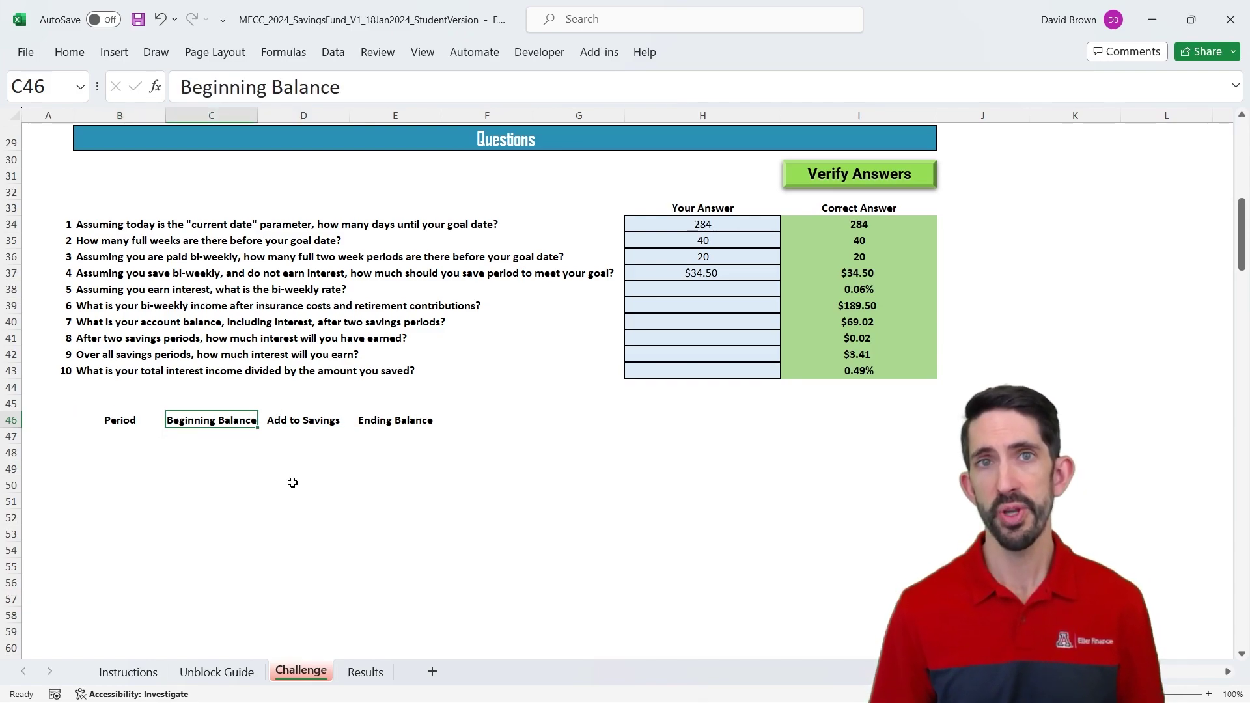
key("Right")
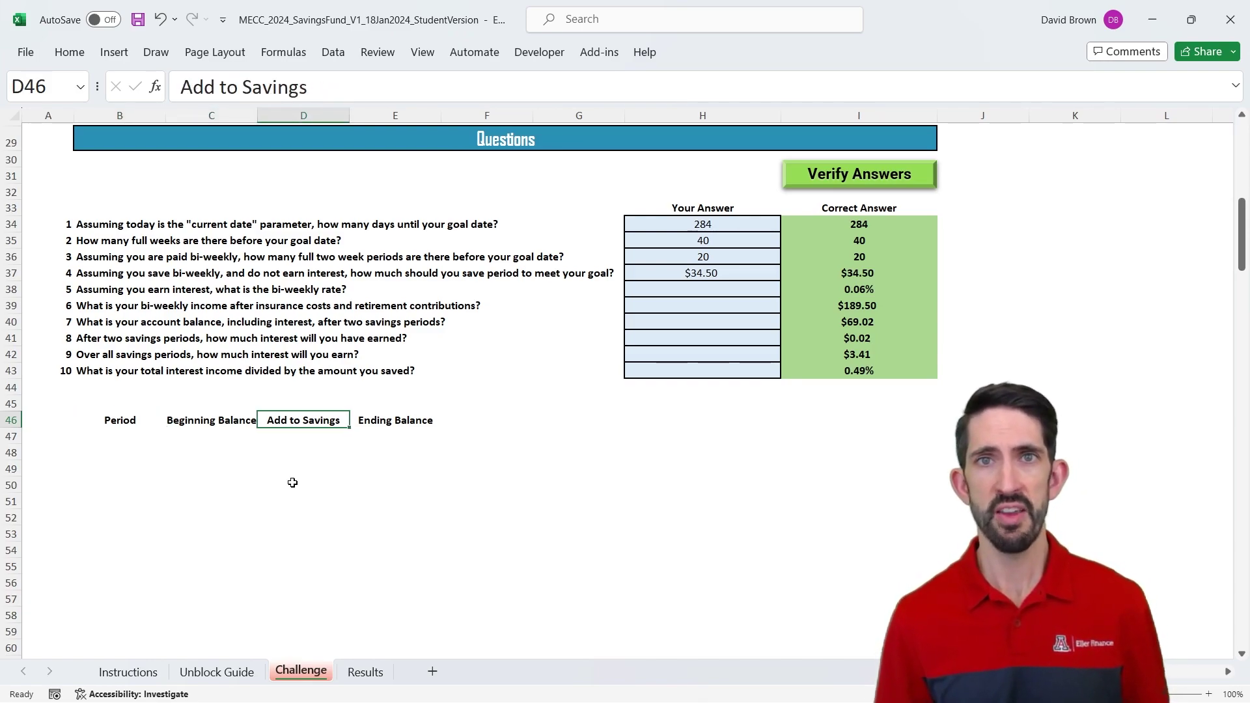
key("Right")
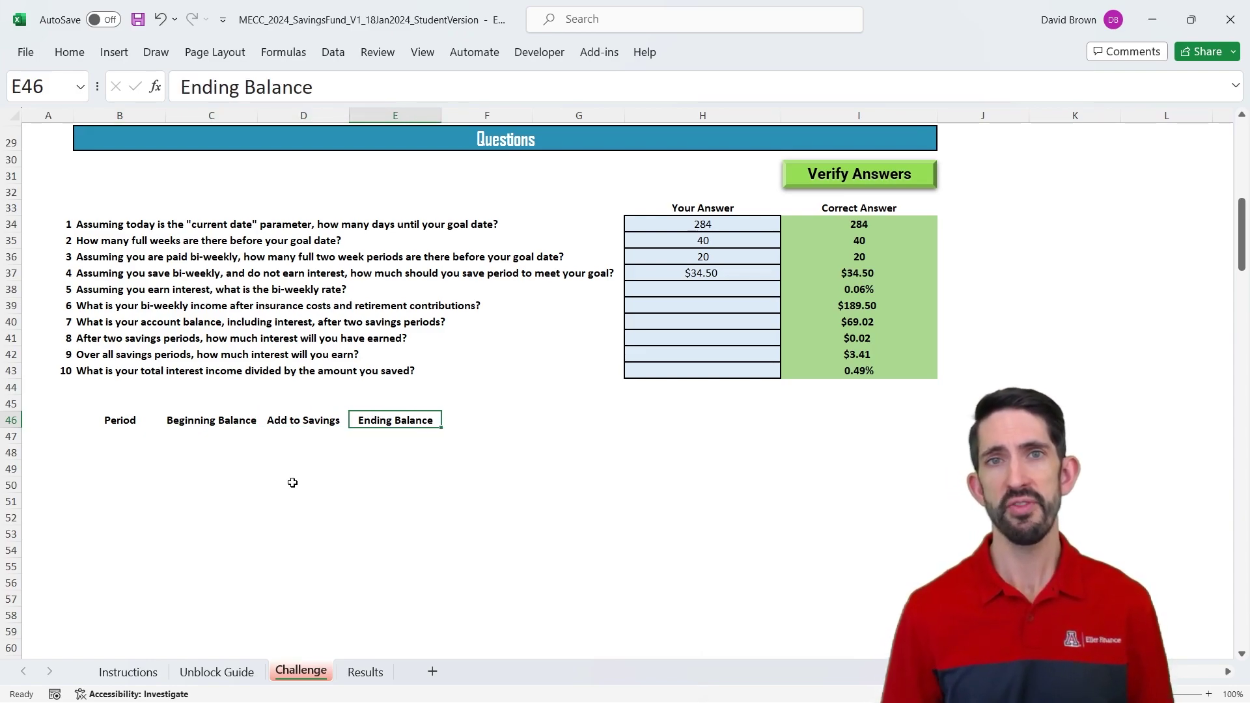
Step: Verify answers 1–4, confirming H36's =ROUNDDOWN(H34/14,0) result of 20 matches the correct answer
scroll(748, 326, "up", 4)
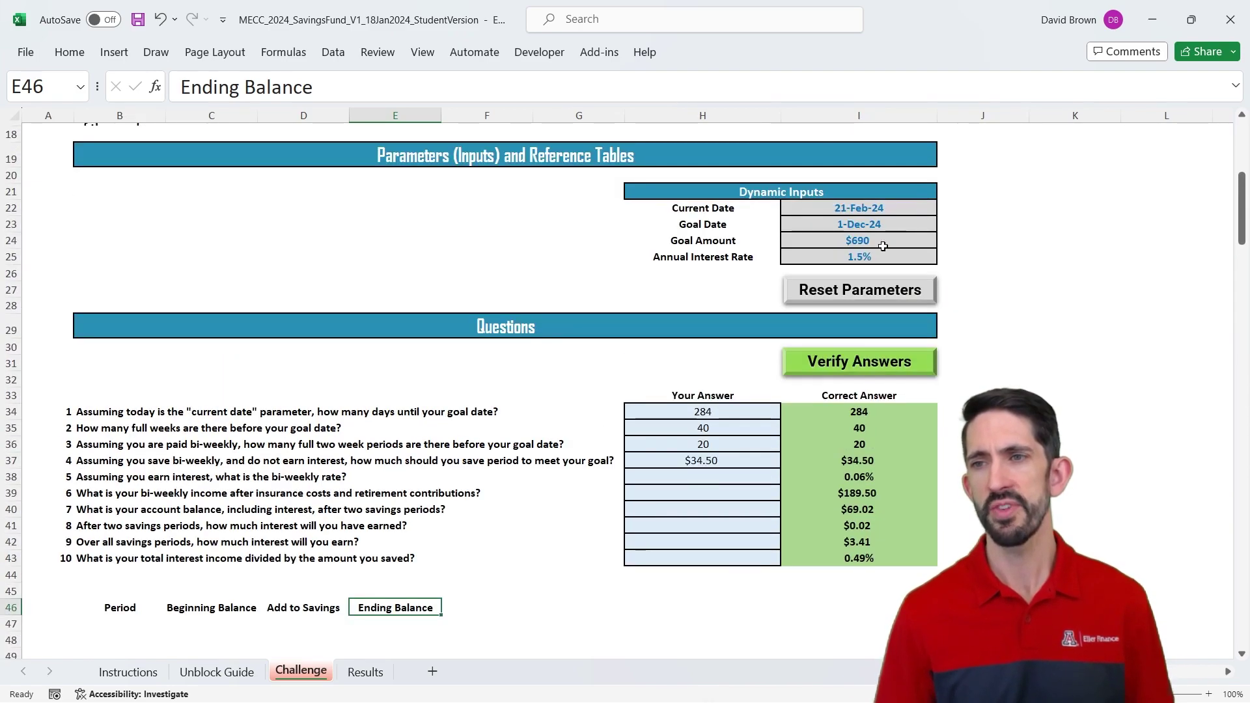
left_click(887, 241)
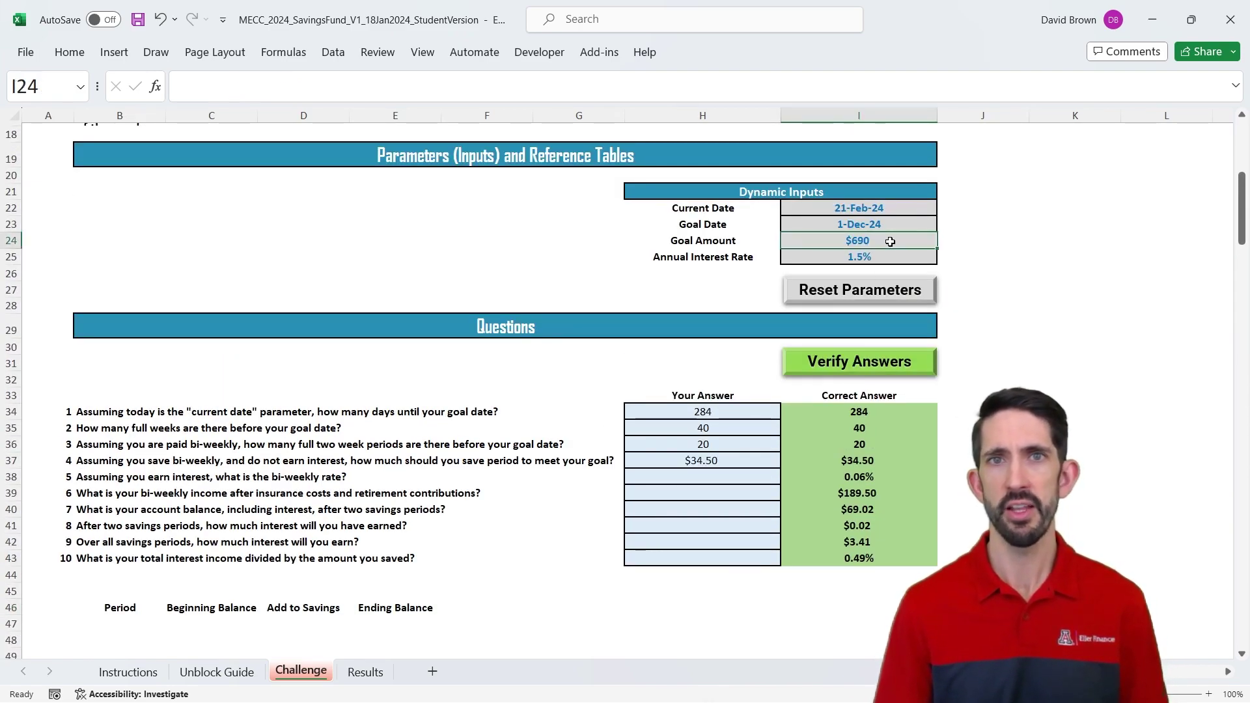
scroll(696, 255, "down", 2)
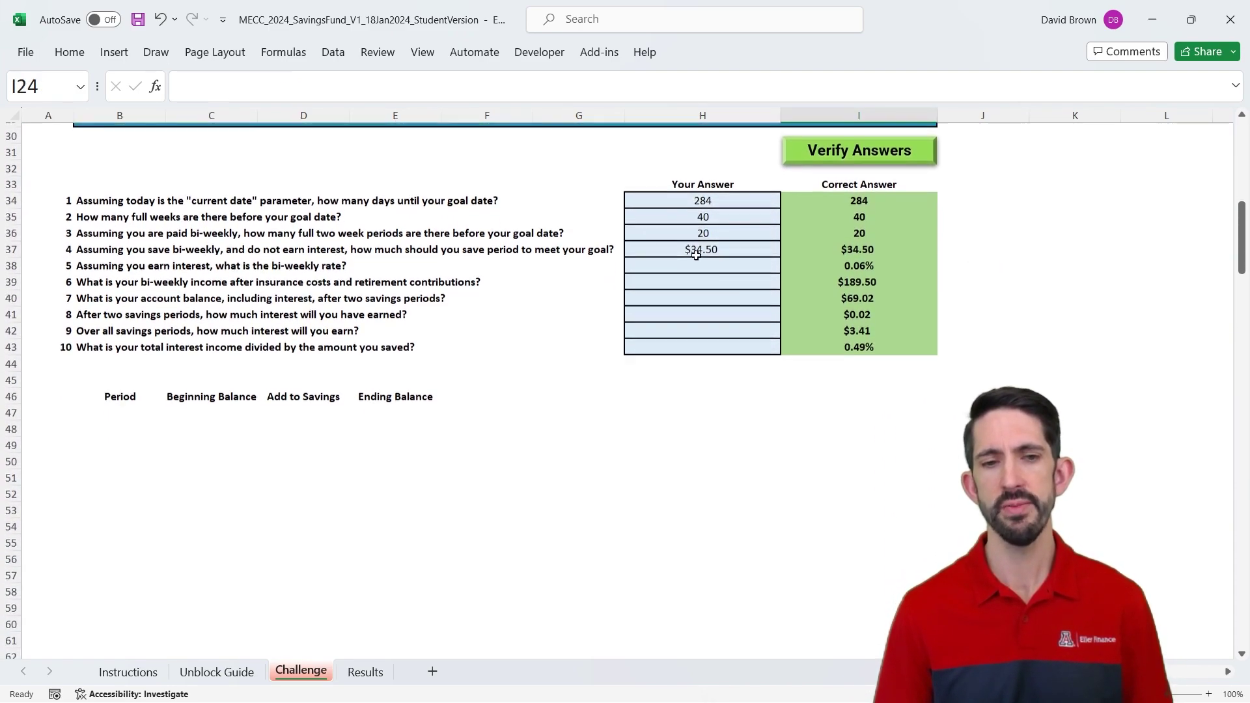
scroll(696, 255, "down", 2)
scroll(696, 256, "up", 2)
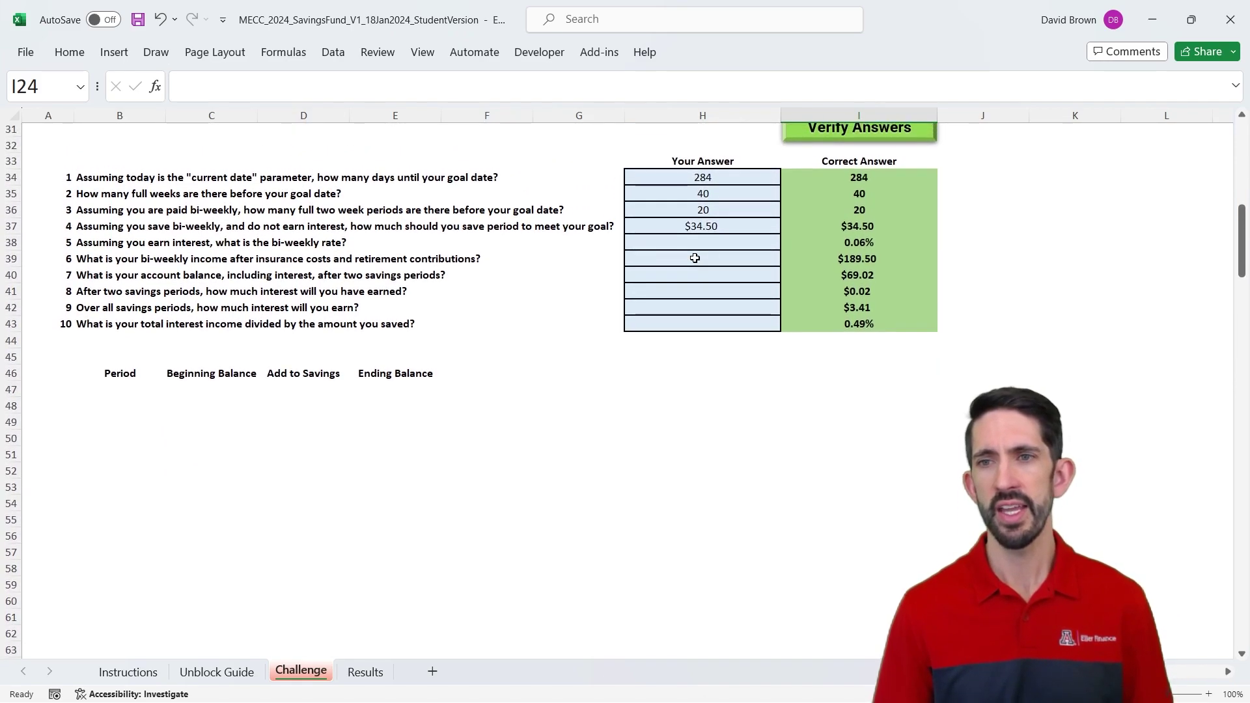
left_click(736, 209)
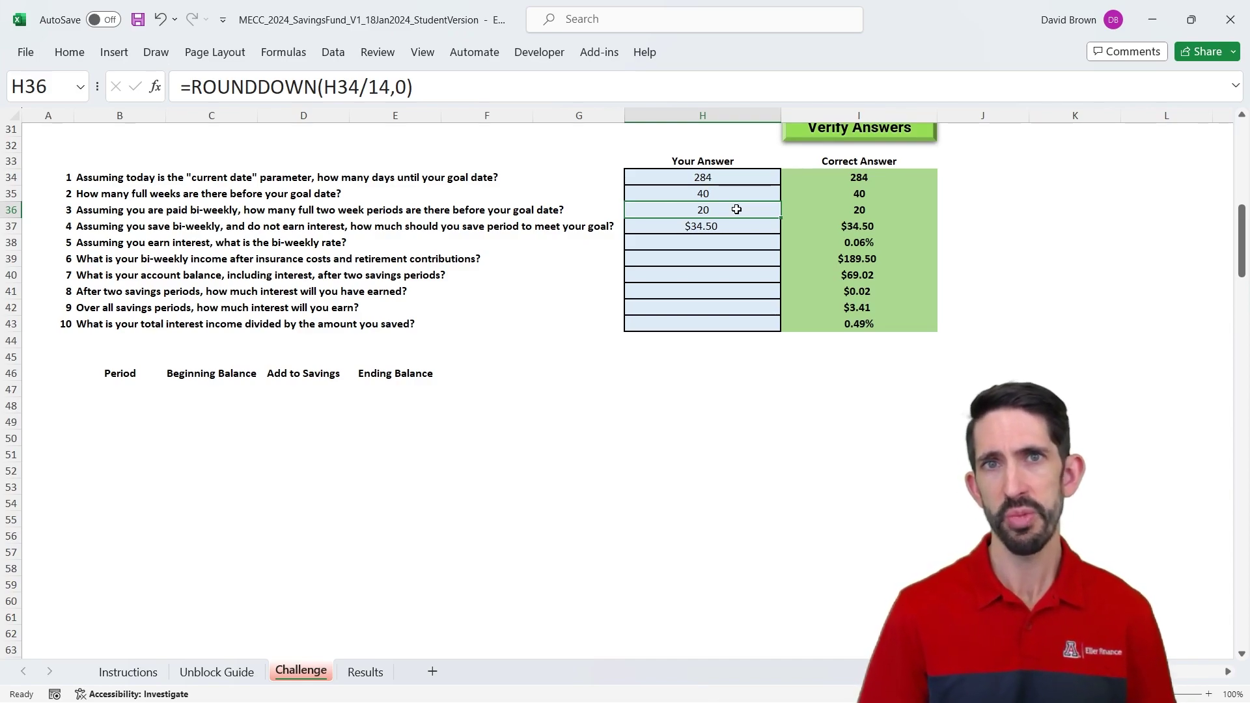
left_click(848, 132)
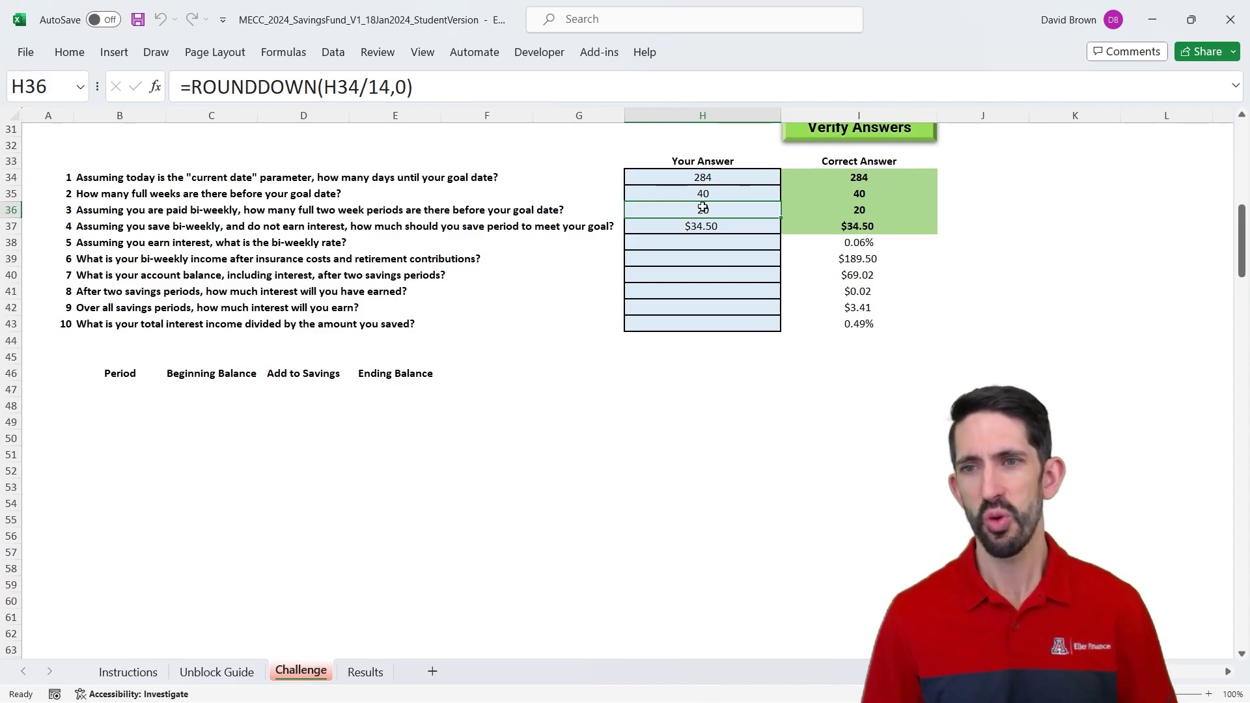
left_click_drag(701, 207, 846, 210)
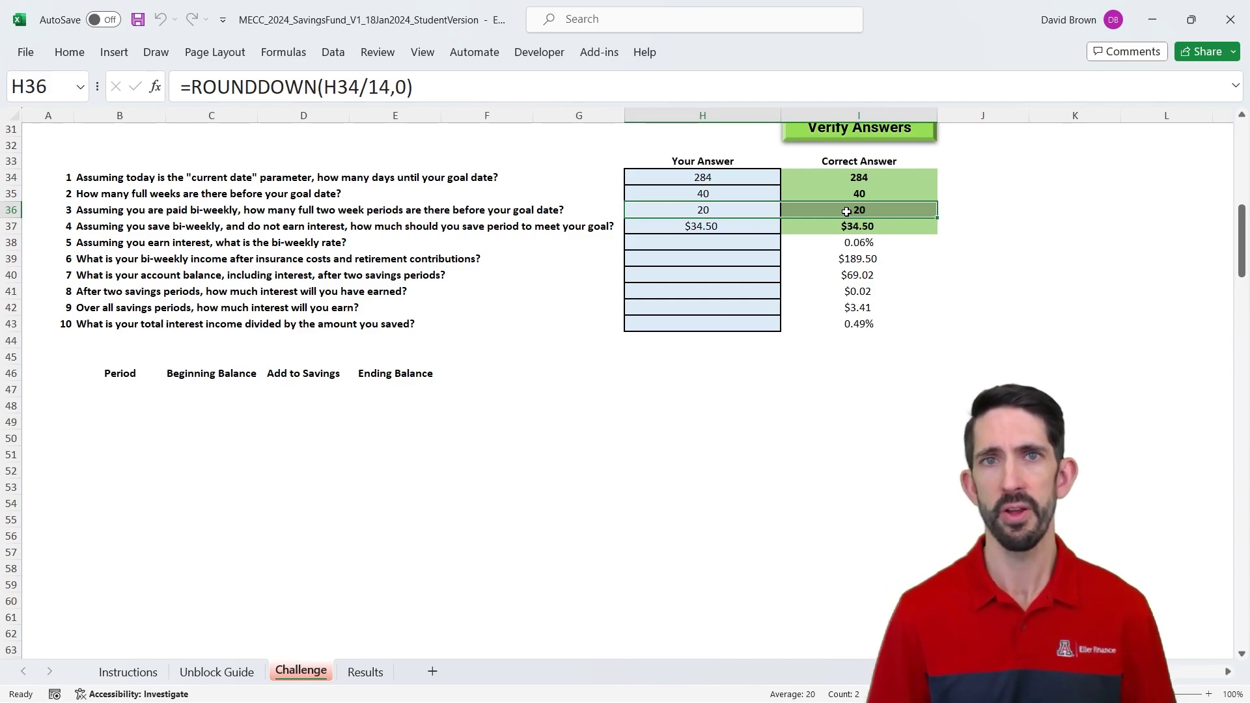
left_click(120, 390)
scroll(124, 391, "up", 1)
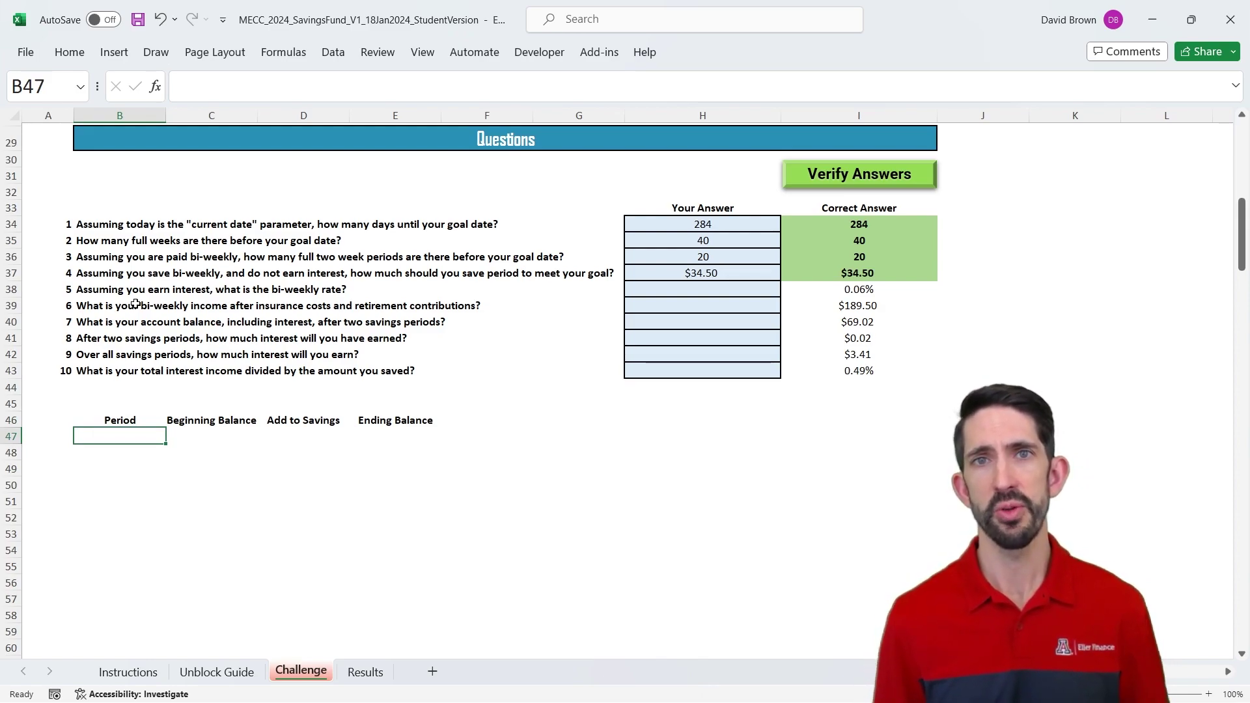
type("1")
key("Return")
type("2")
key("Return")
type("3")
key("Return")
type("4")
key("Return")
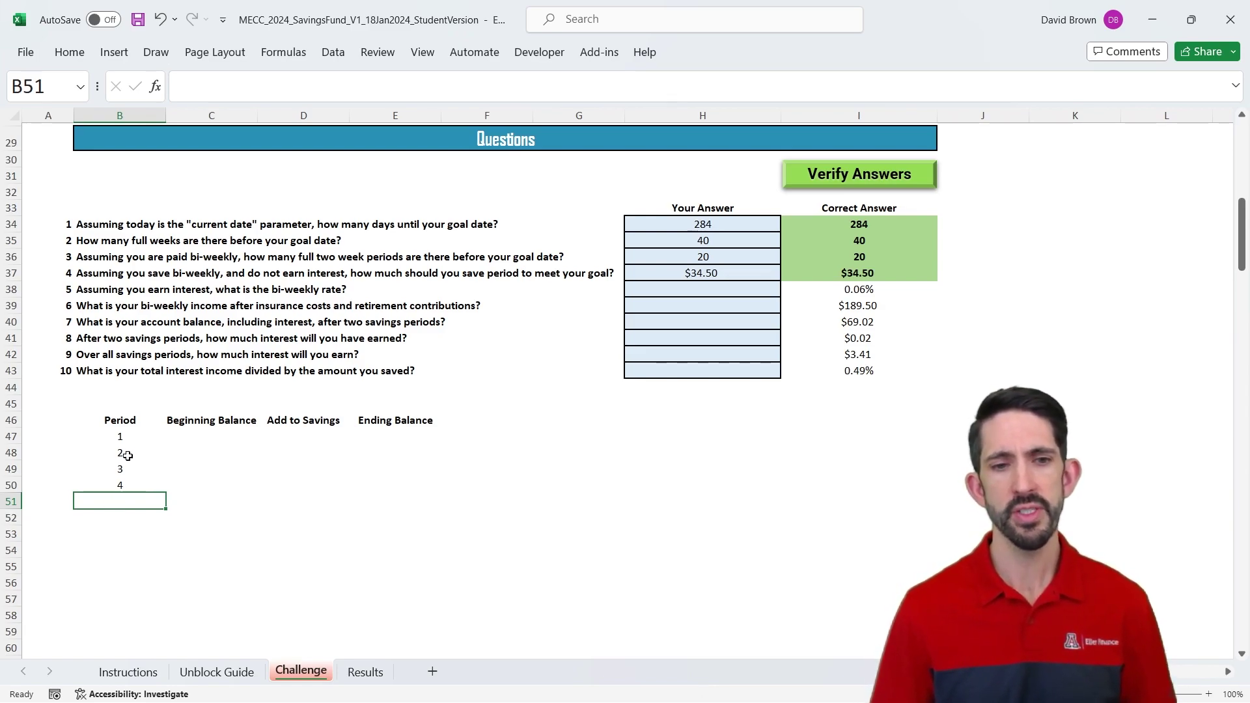
left_click_drag(130, 438, 130, 493)
scroll(151, 456, "down", 3)
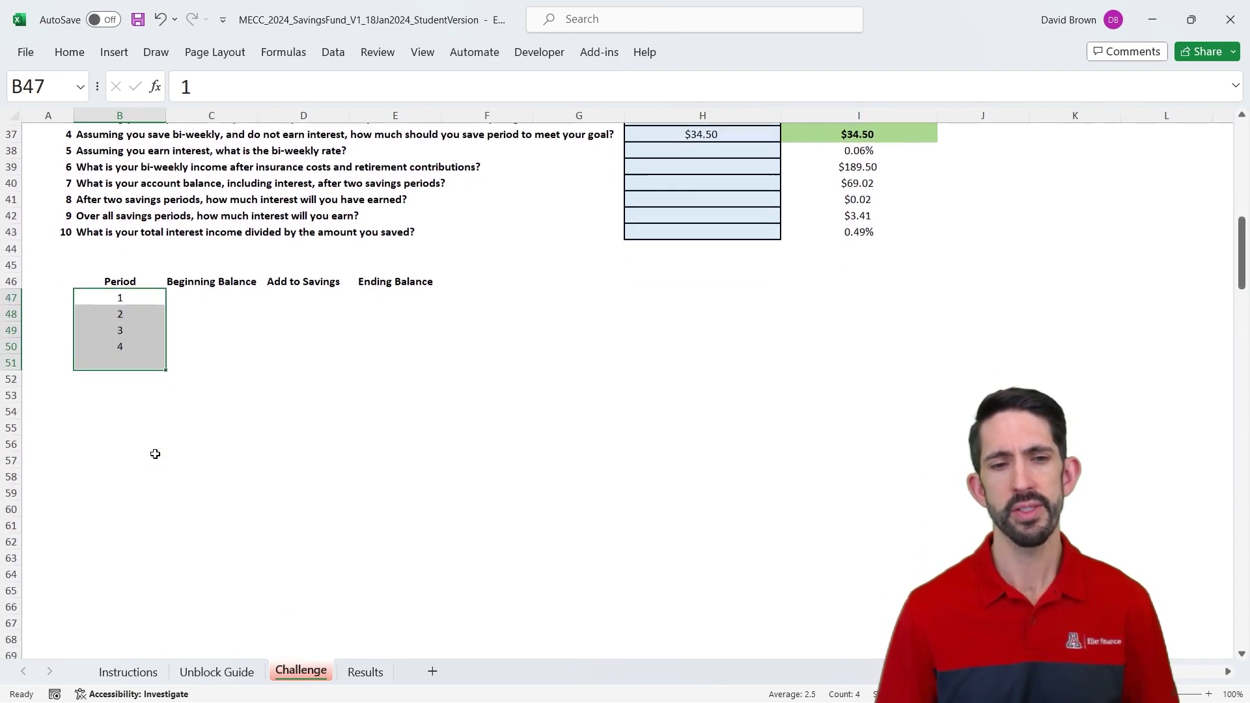
left_click_drag(125, 296, 127, 343)
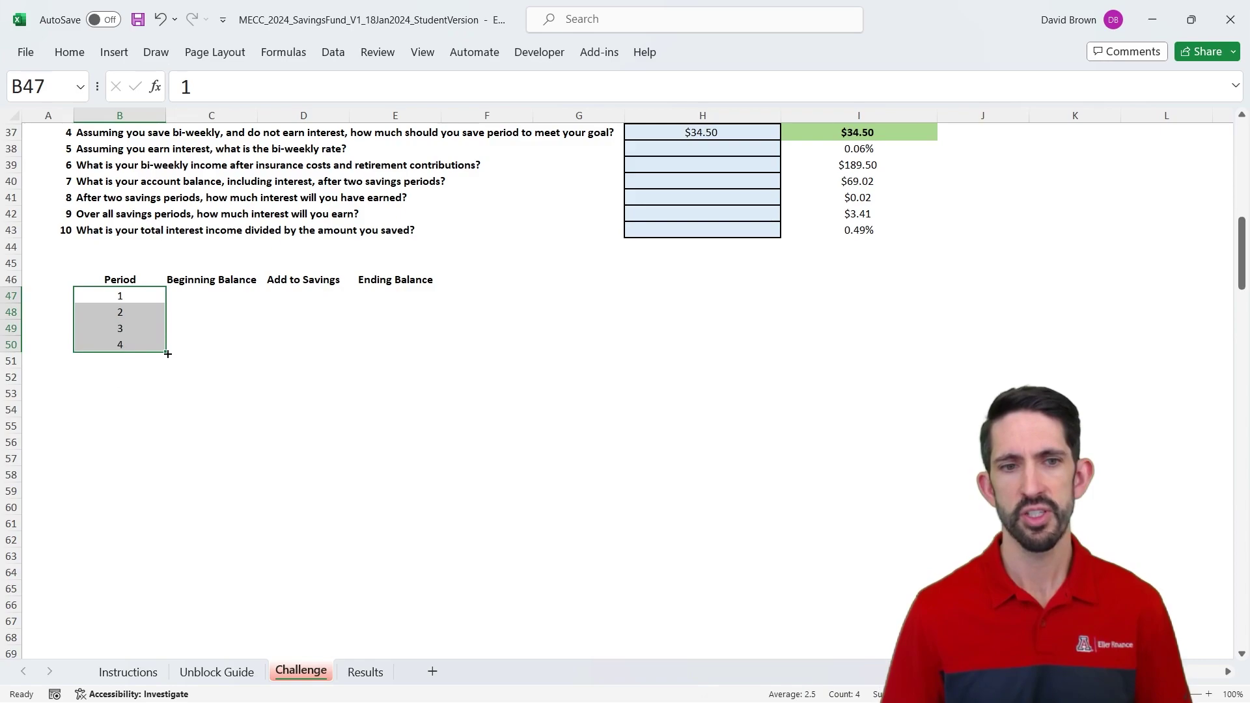
left_click_drag(167, 353, 167, 610)
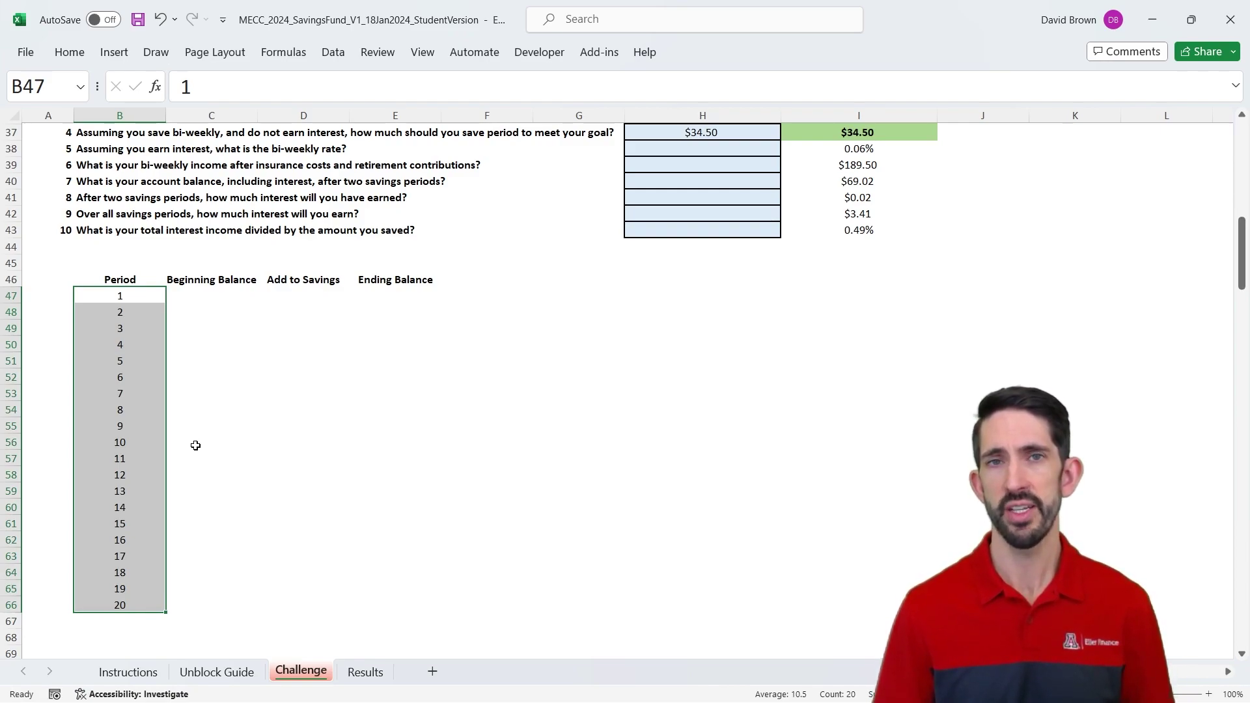
left_click(132, 312)
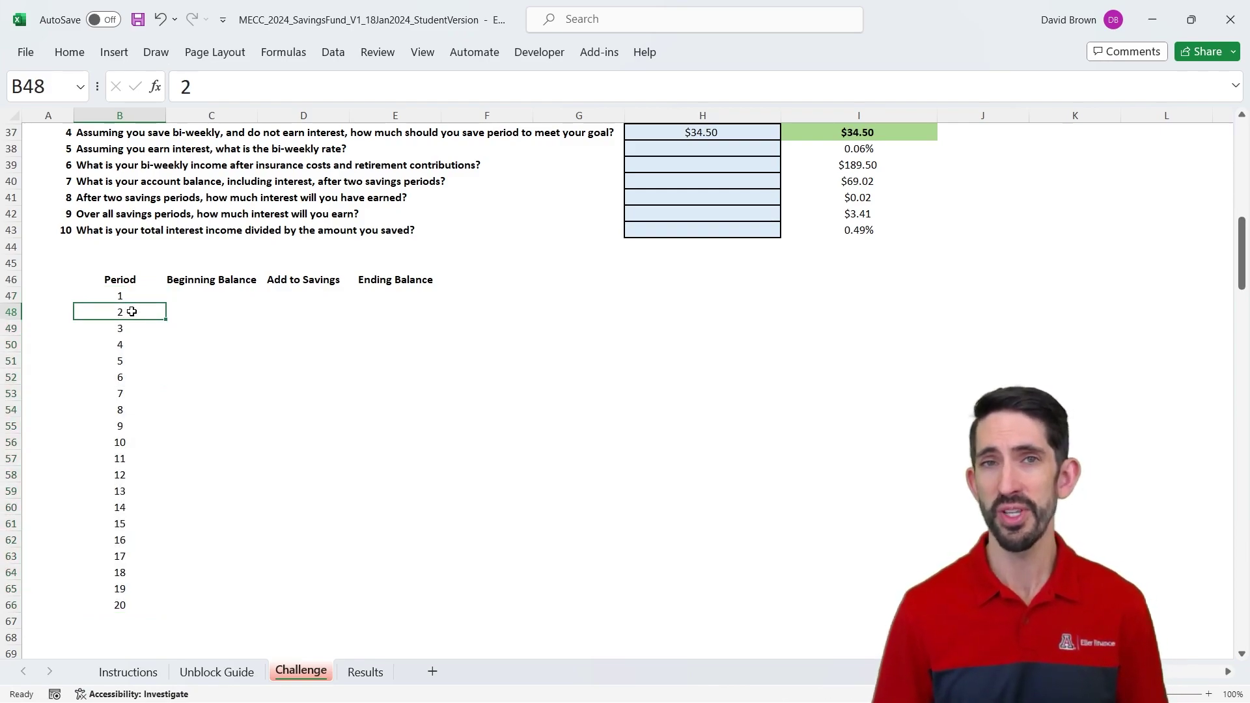
key("ctrl+shift+Down")
key("Delete")
key("Up")
key("Down")
key("Up")
key("Down")
type("=")
key("Up")
type("+1")
key("ctrl+Return")
key("ctrl+c")
key("shift+Down")
key("shift+Down")
key("shift+Down")
key("shift+Down")
key("shift+Down")
key("shift+Down")
key("shift+Down")
key("shift+Down")
key("shift+Down")
key("shift+Down")
key("shift+Down")
key("shift+Down")
key("shift+Down")
key("shift+Down")
key("shift+Down")
key("shift+Down")
key("shift+Down")
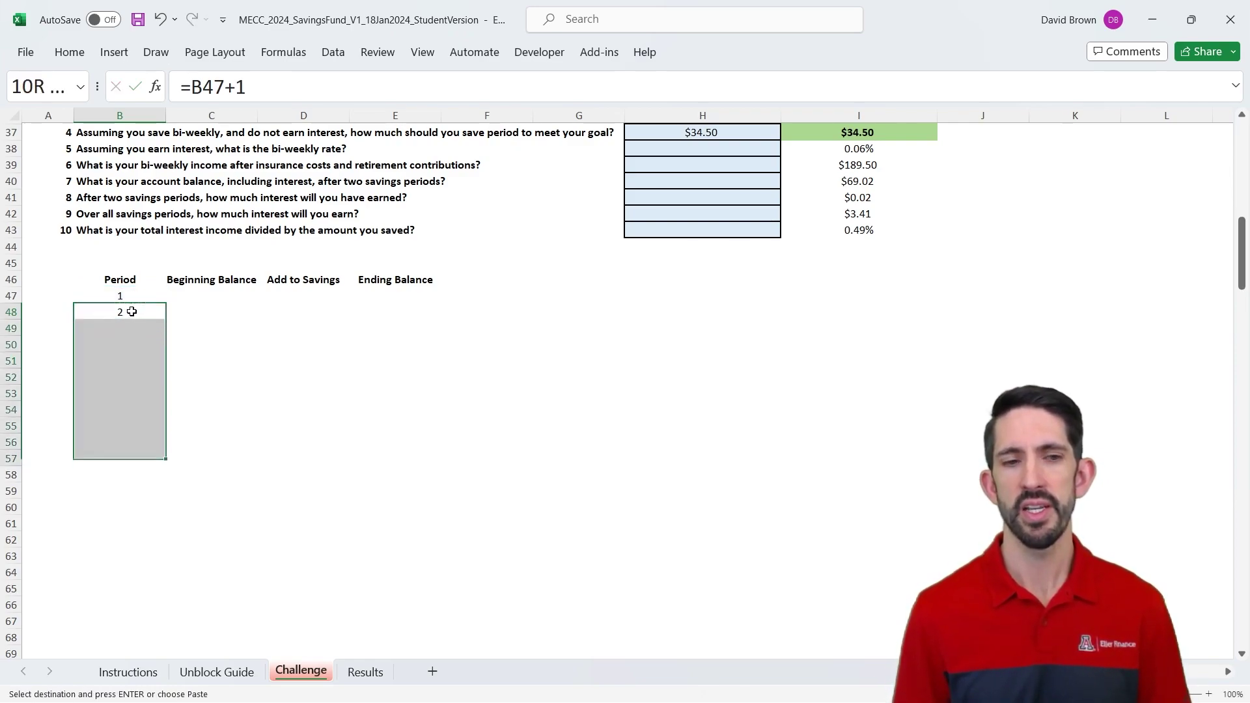
key("ctrl+v")
key("ctrl+Down")
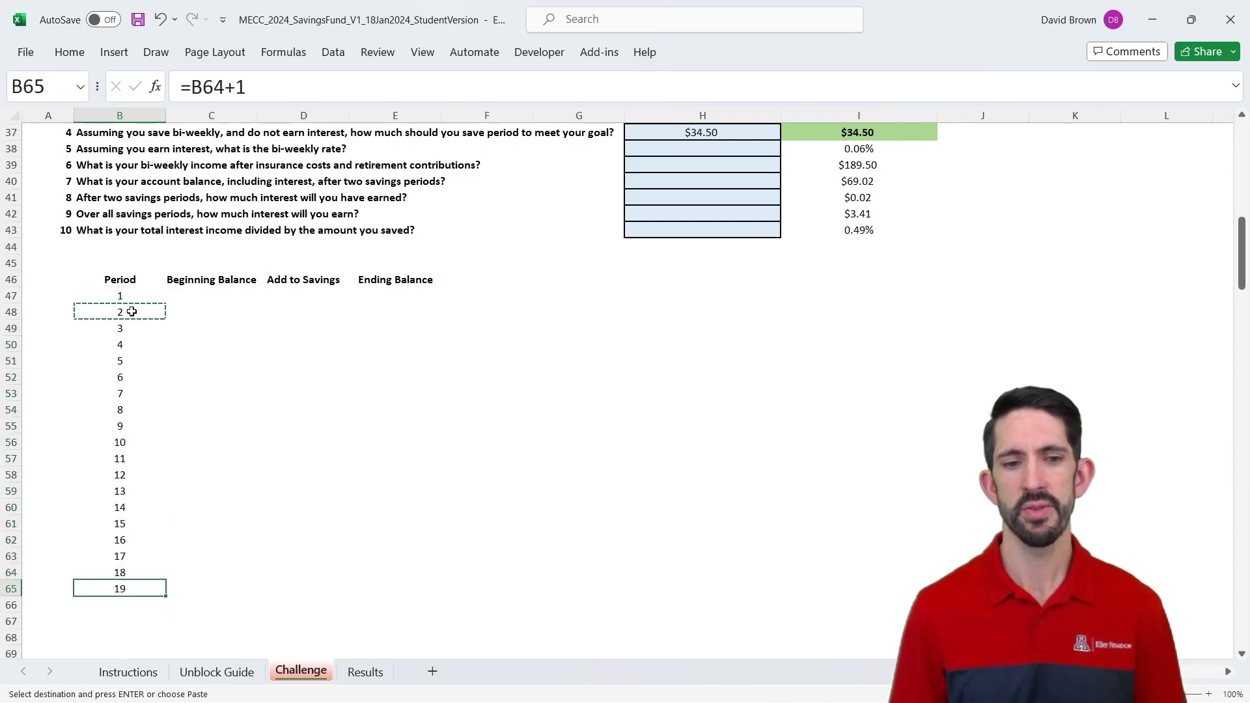
key("Down")
key("ctrl+v")
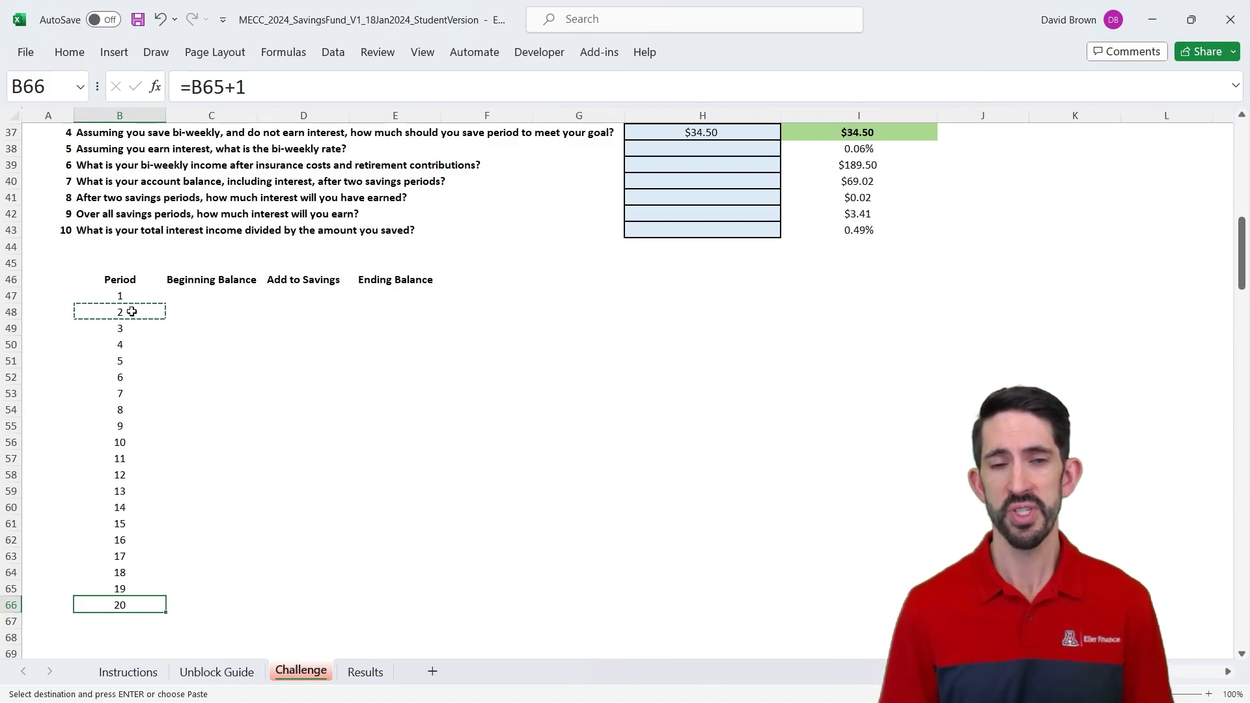
key("ctrl+shift+Up")
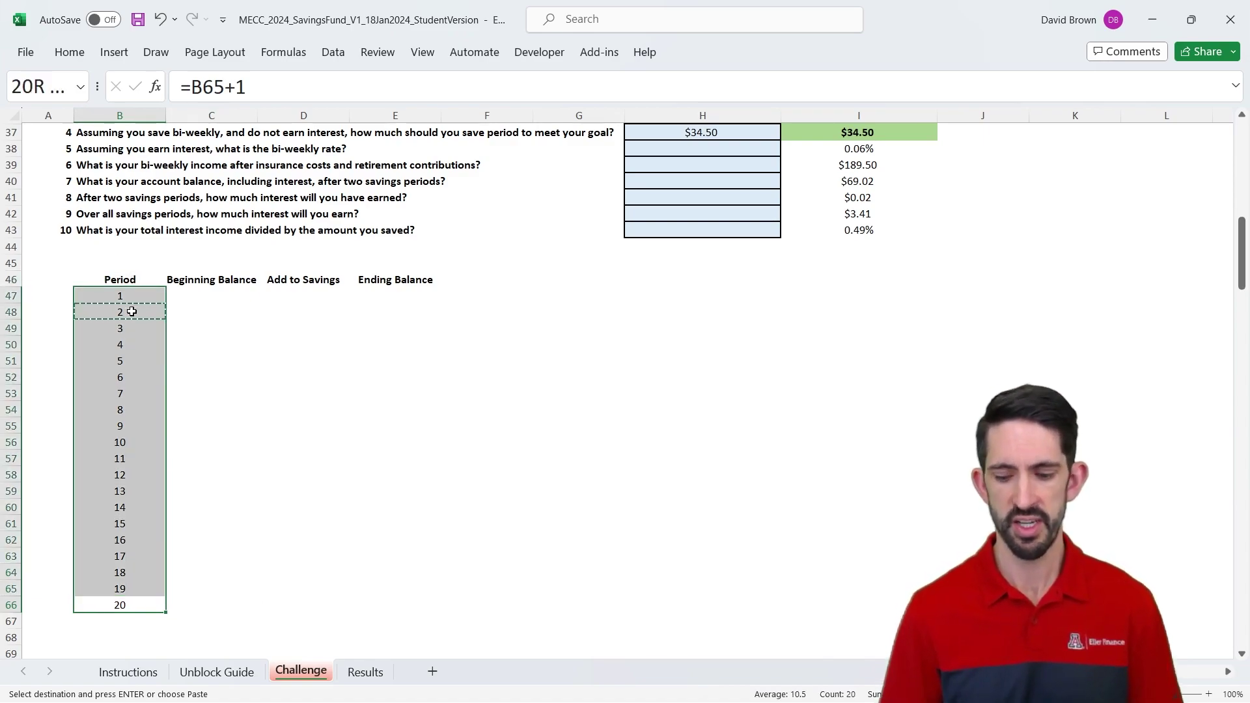
key("Delete")
key("ctrl+Up")
Step: Enter =SEQUENCE(20) in B47 so periods 1–20 spill down to B66
key("Down")
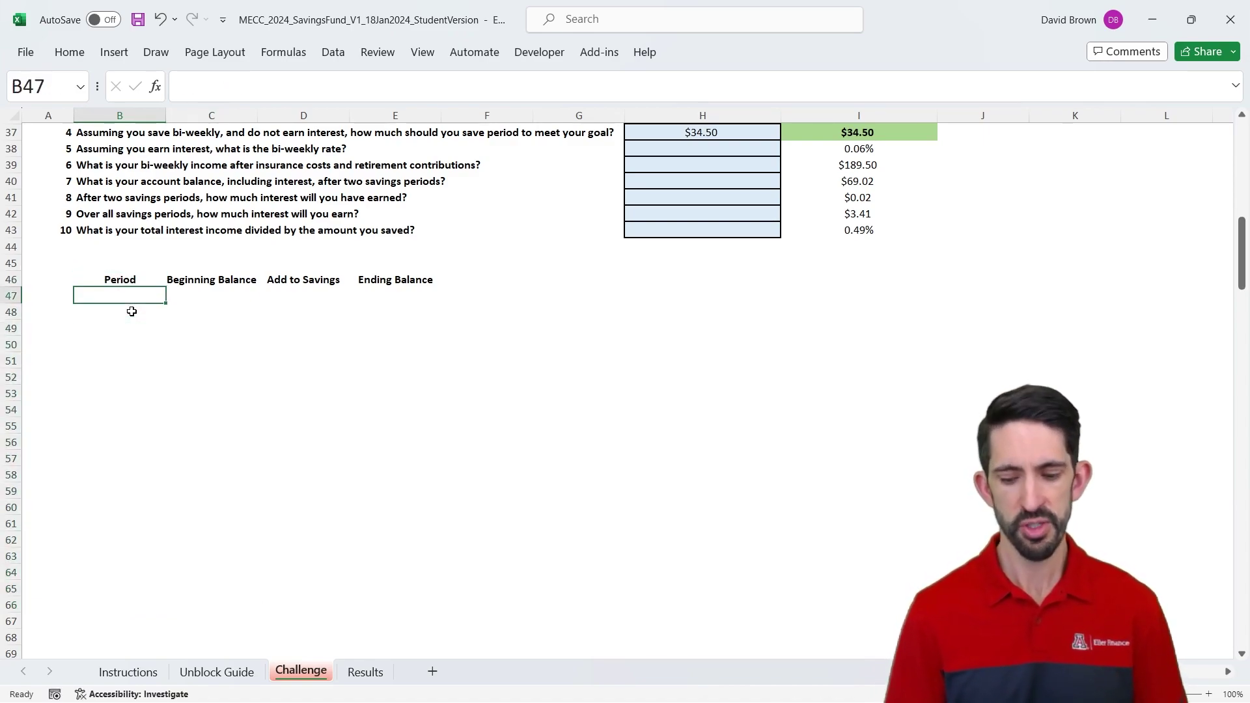
type("=sequence(")
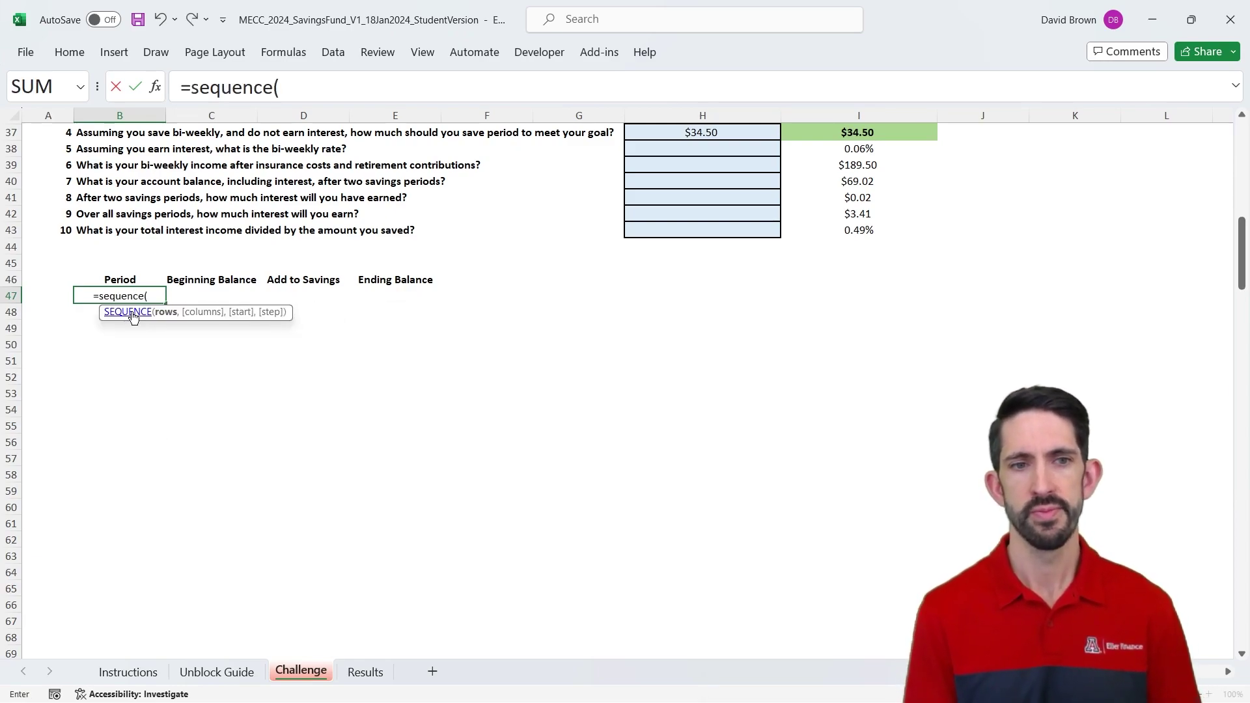
type("20)")
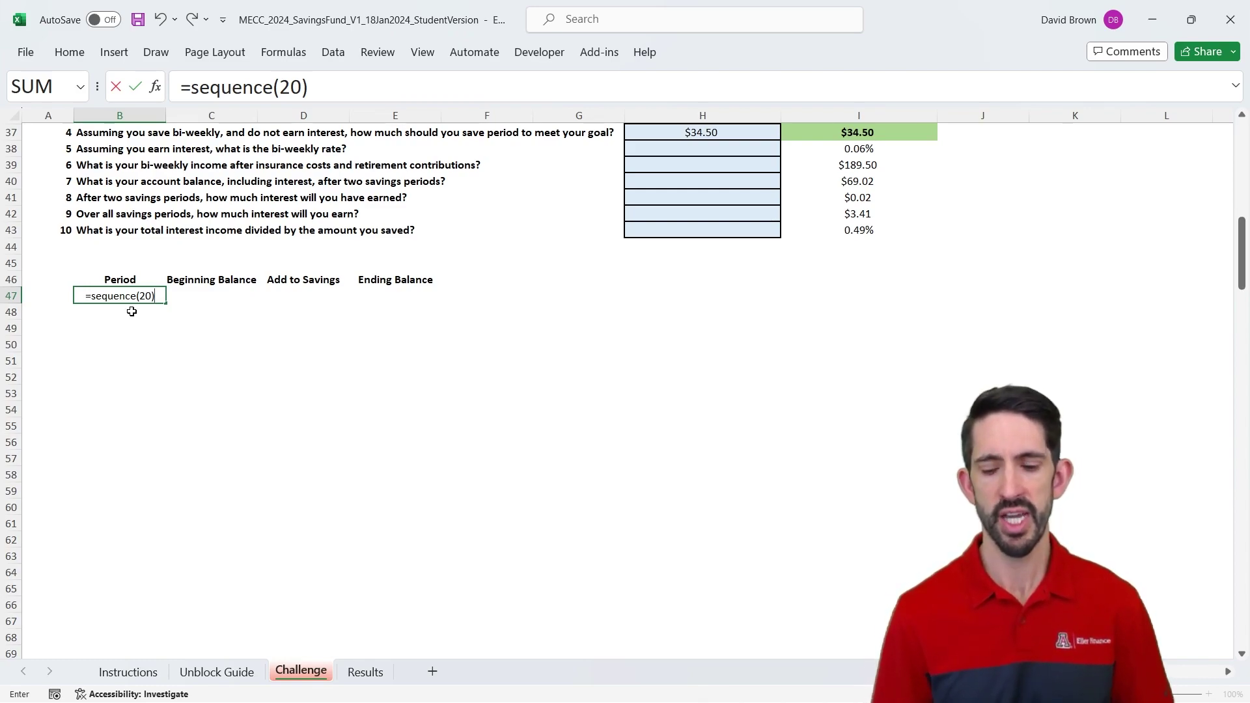
key("ctrl+Return")
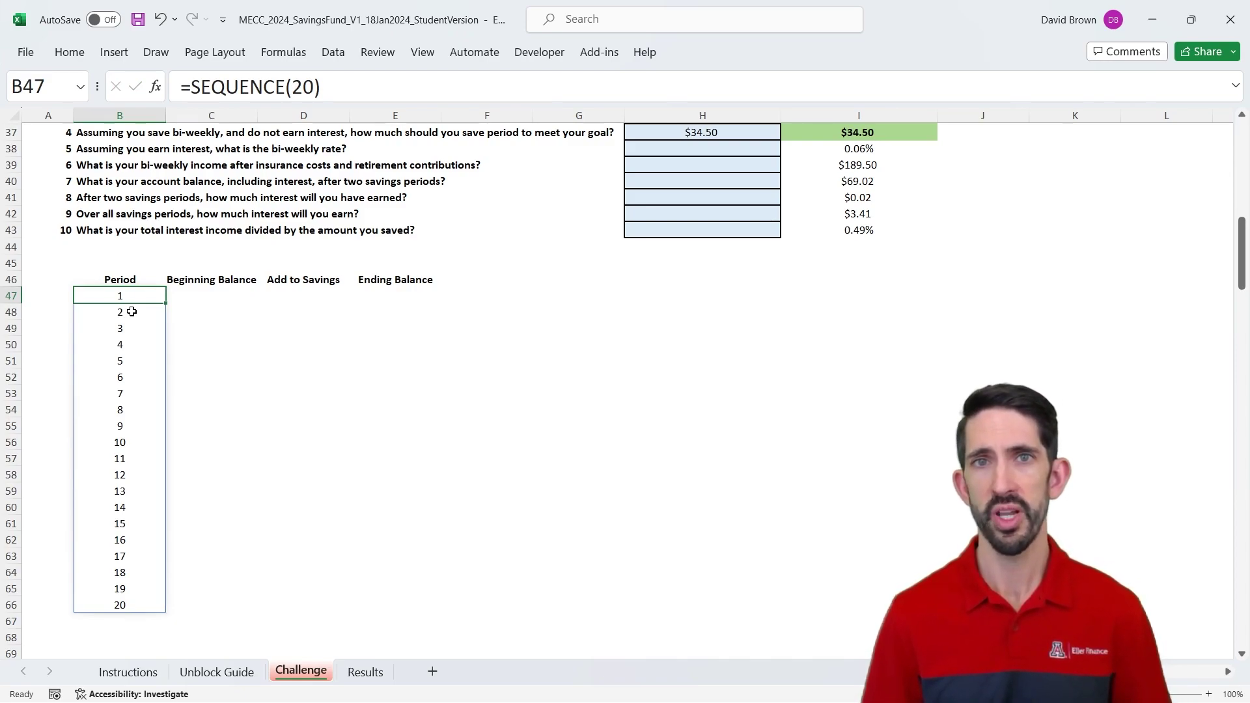
left_click(131, 312)
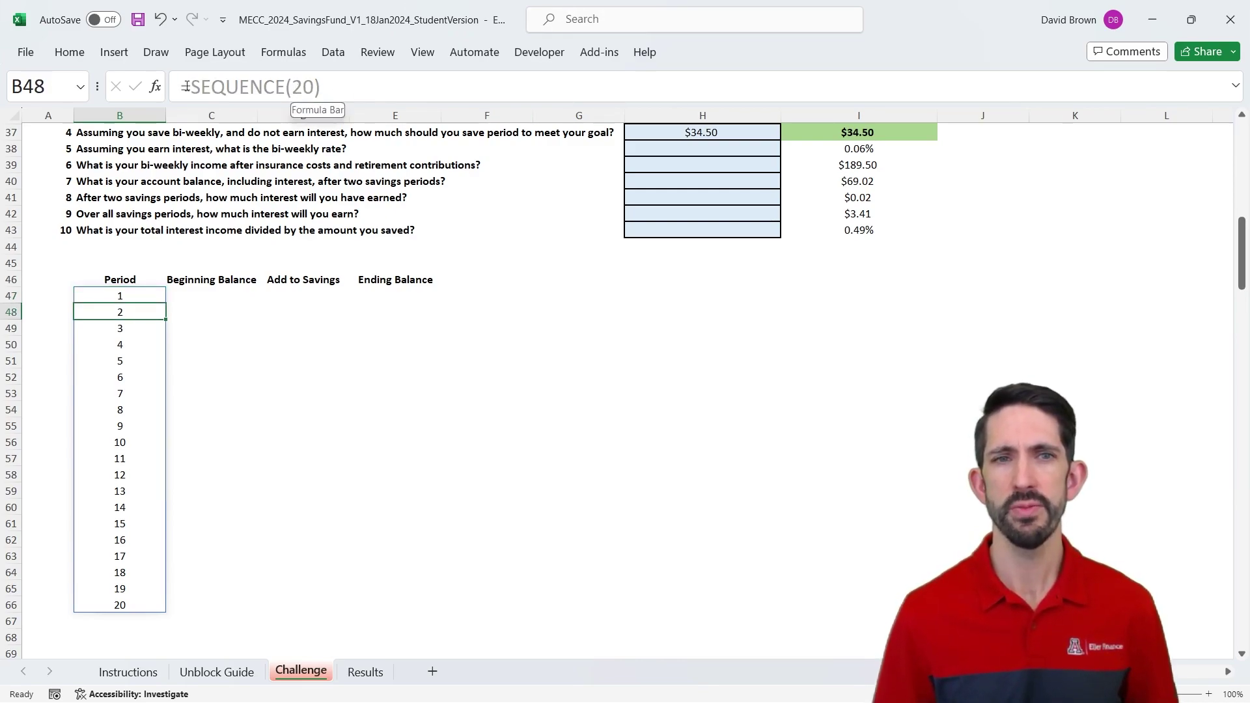
key("Down")
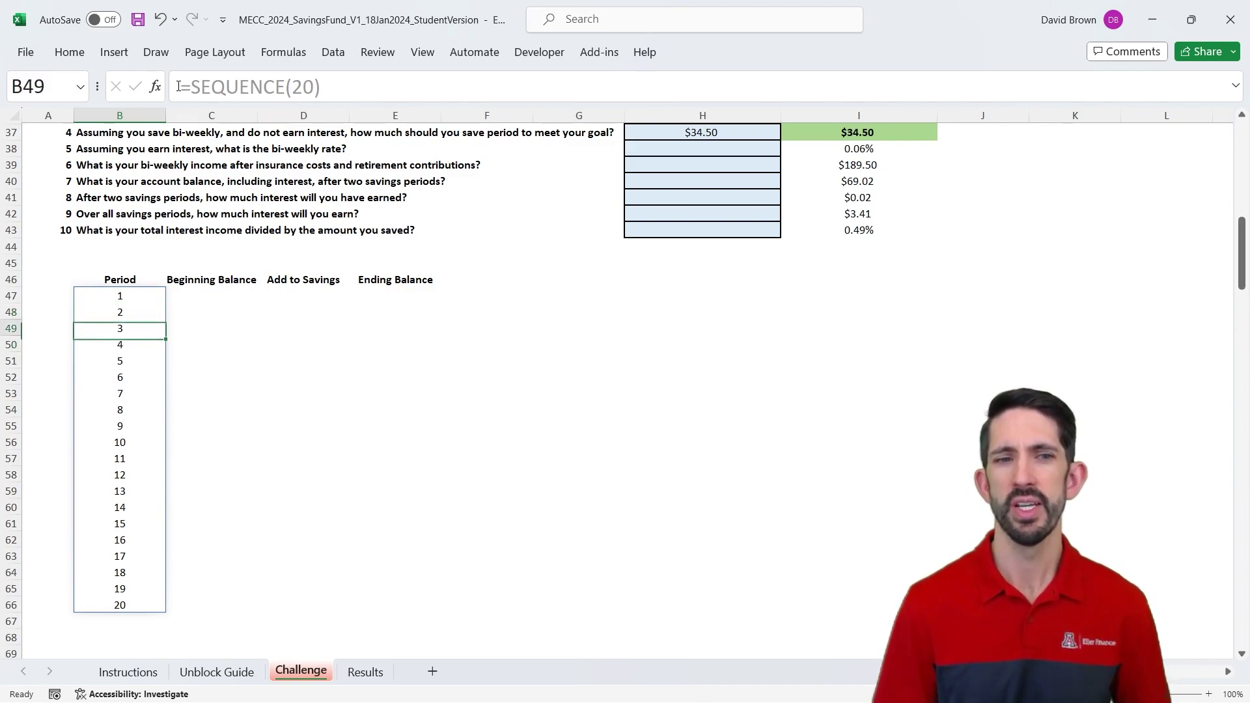
key("Up")
key("Up")
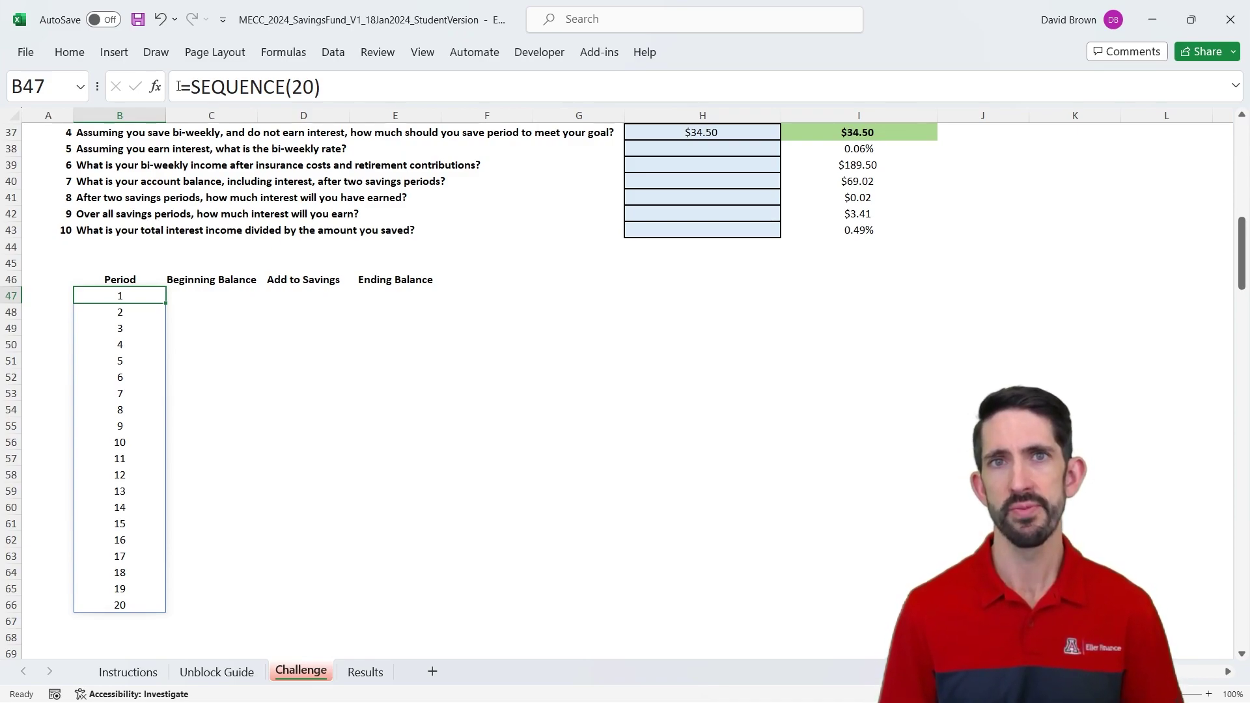
key("ctrl+Down")
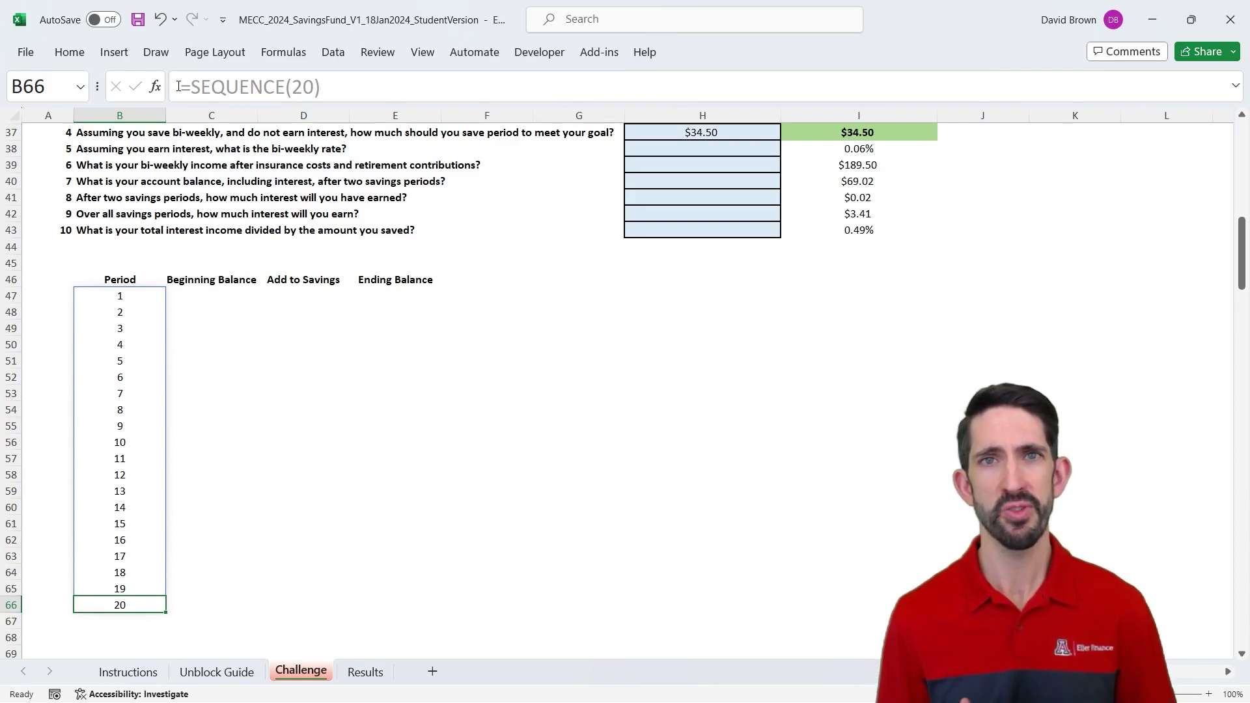
key("ctrl+Up")
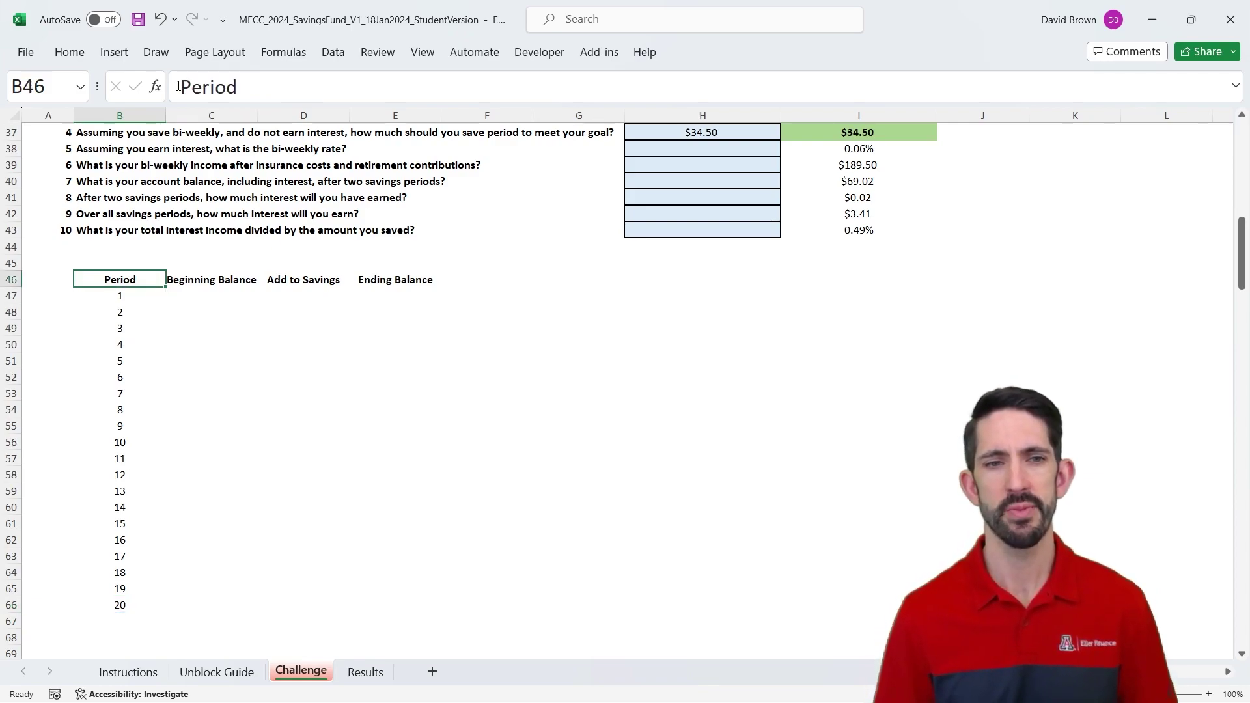
key("Down")
key("Right")
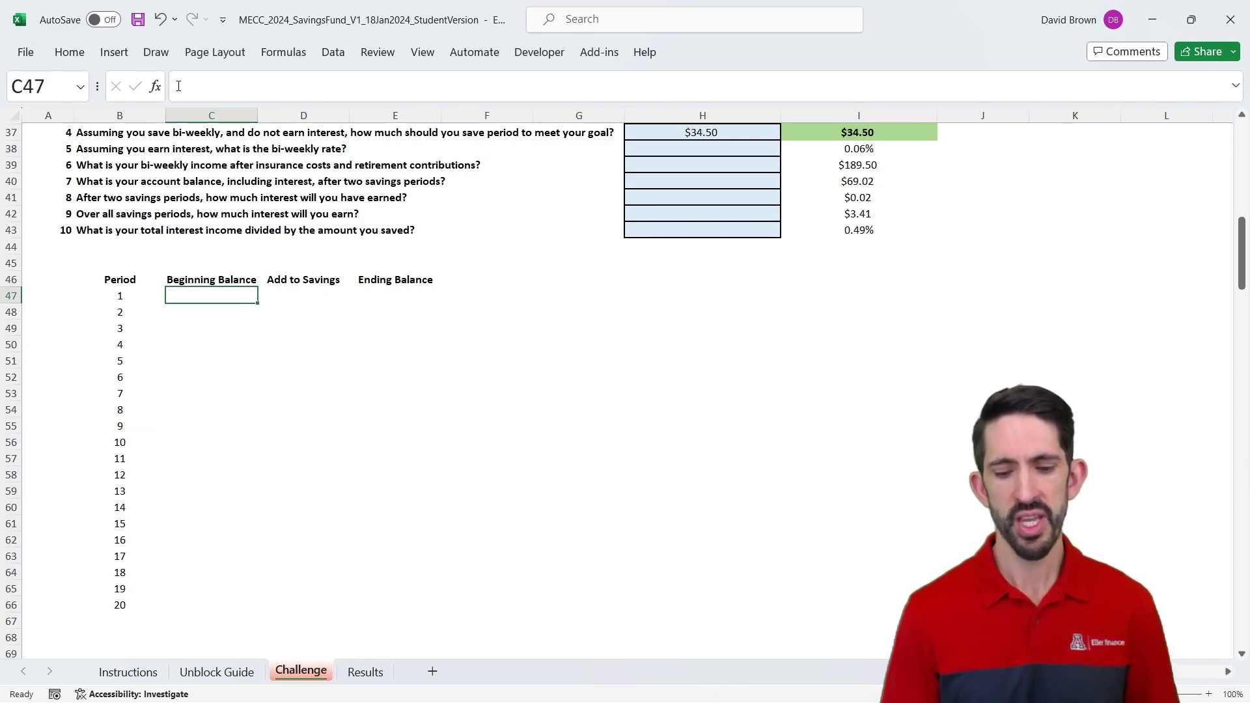
Step: Enter a 0 beginning balance in C47 formatted as Currency ($0.00)
type("0")
key("Return")
key("Up")
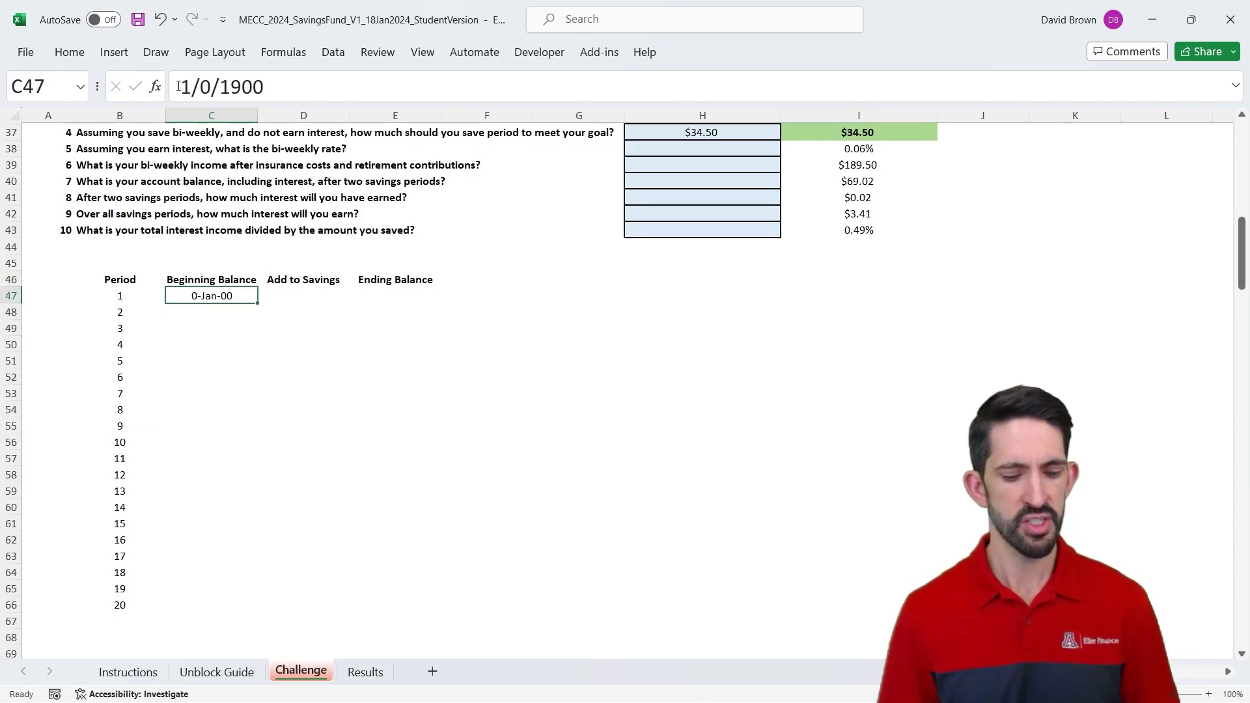
key("ctrl+shift+4")
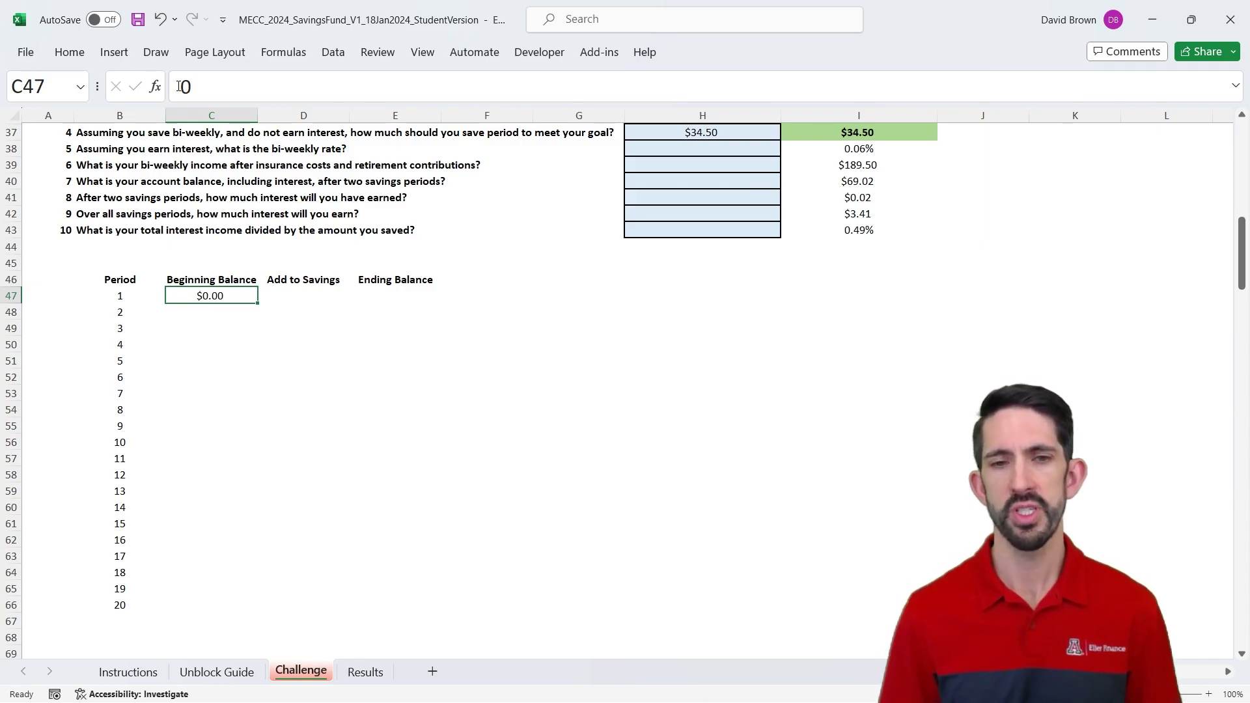
Step: Set D47 to =$H$37 so period 1 adds $34.50 to savings
key("Right")
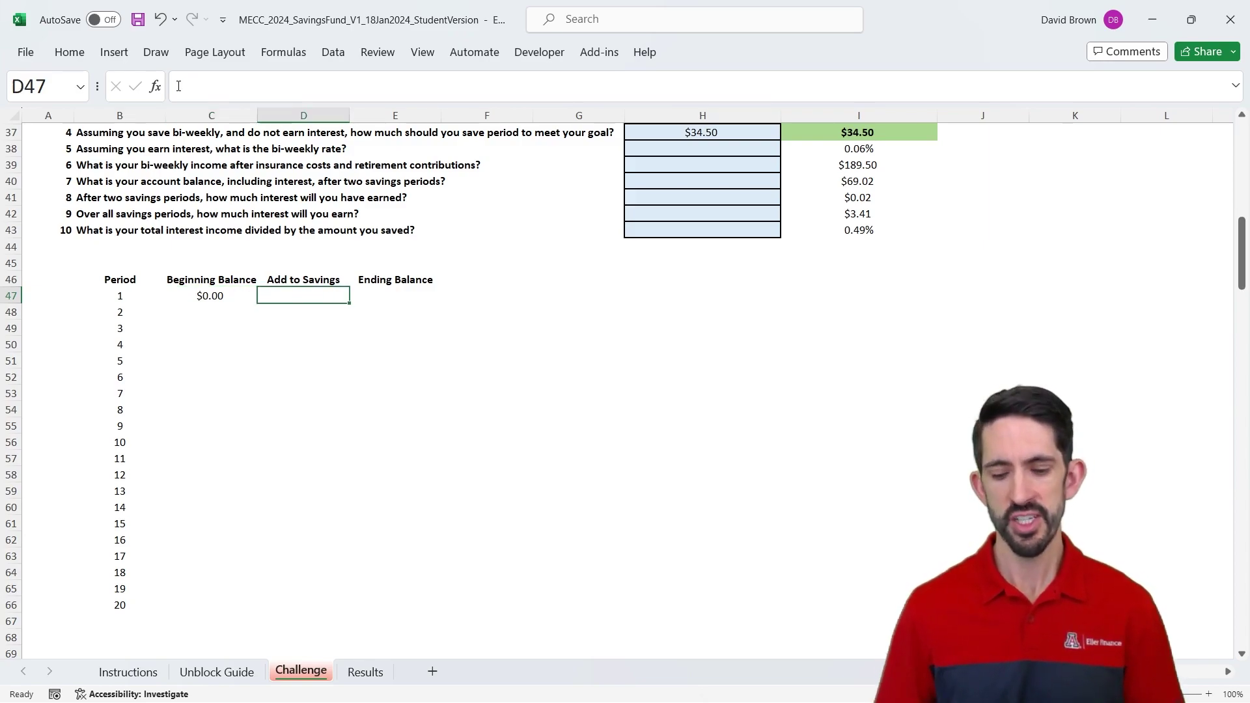
type("=")
scroll(784, 371, "up", 3)
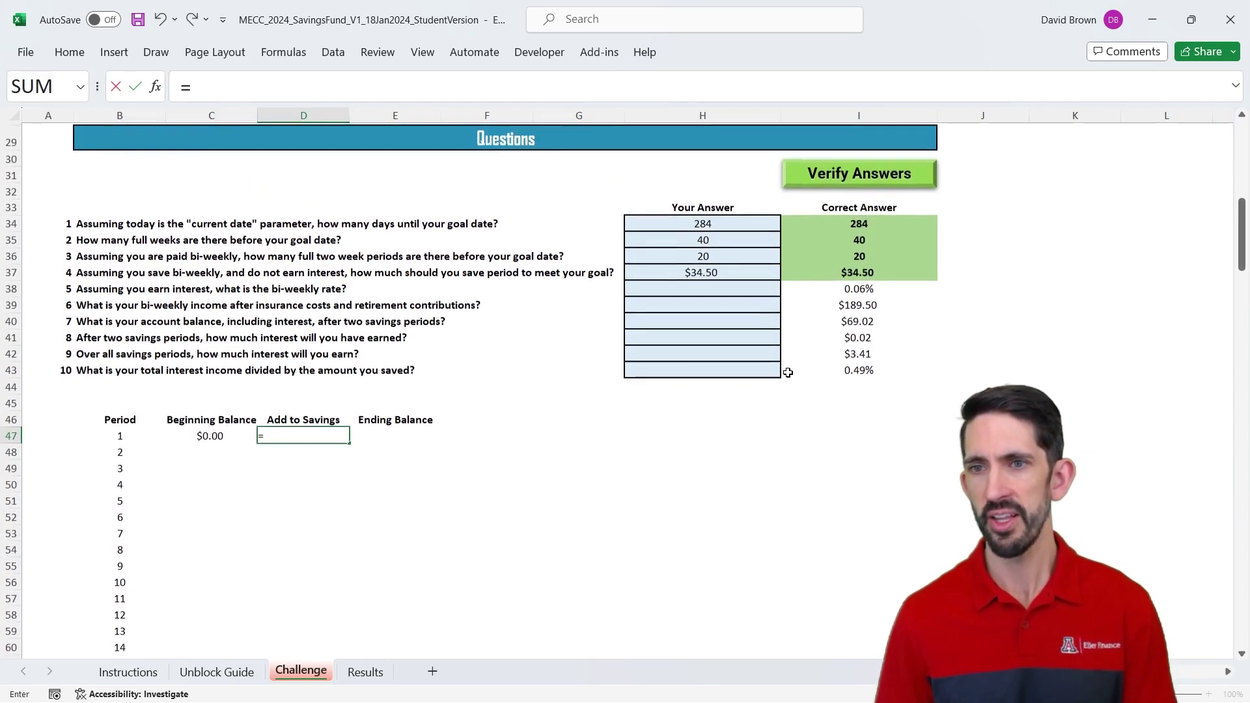
left_click(719, 272)
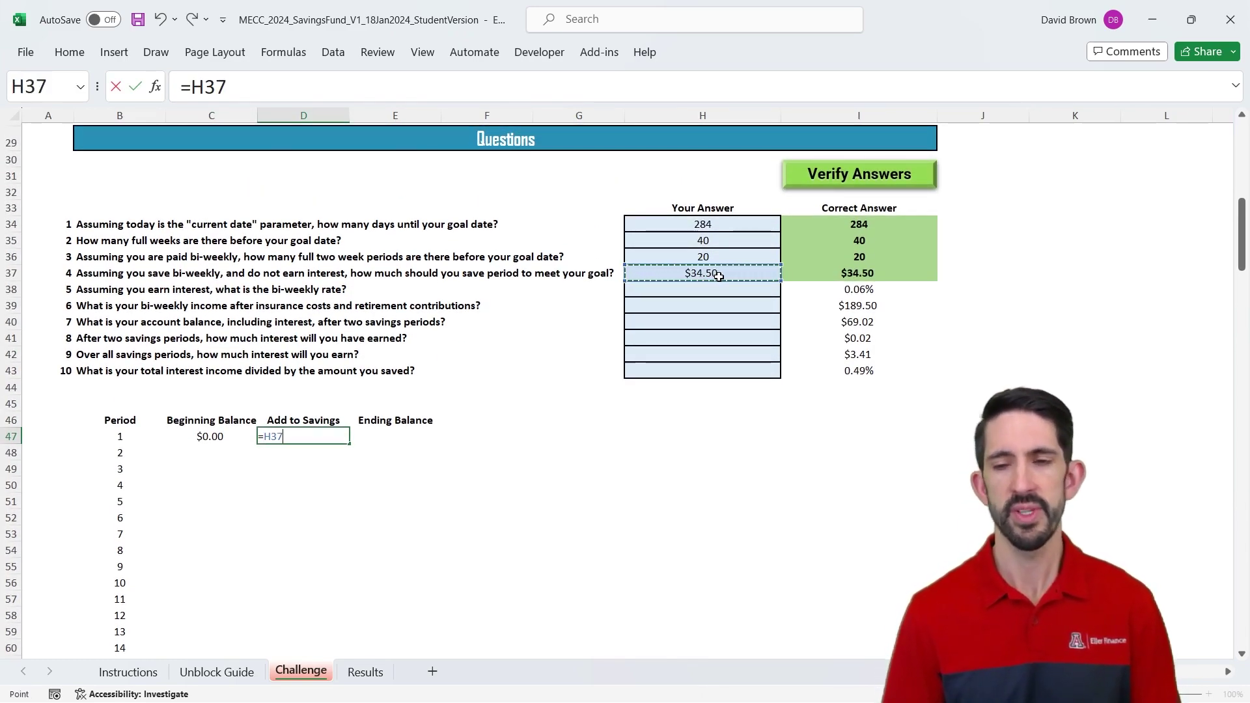
key("F4")
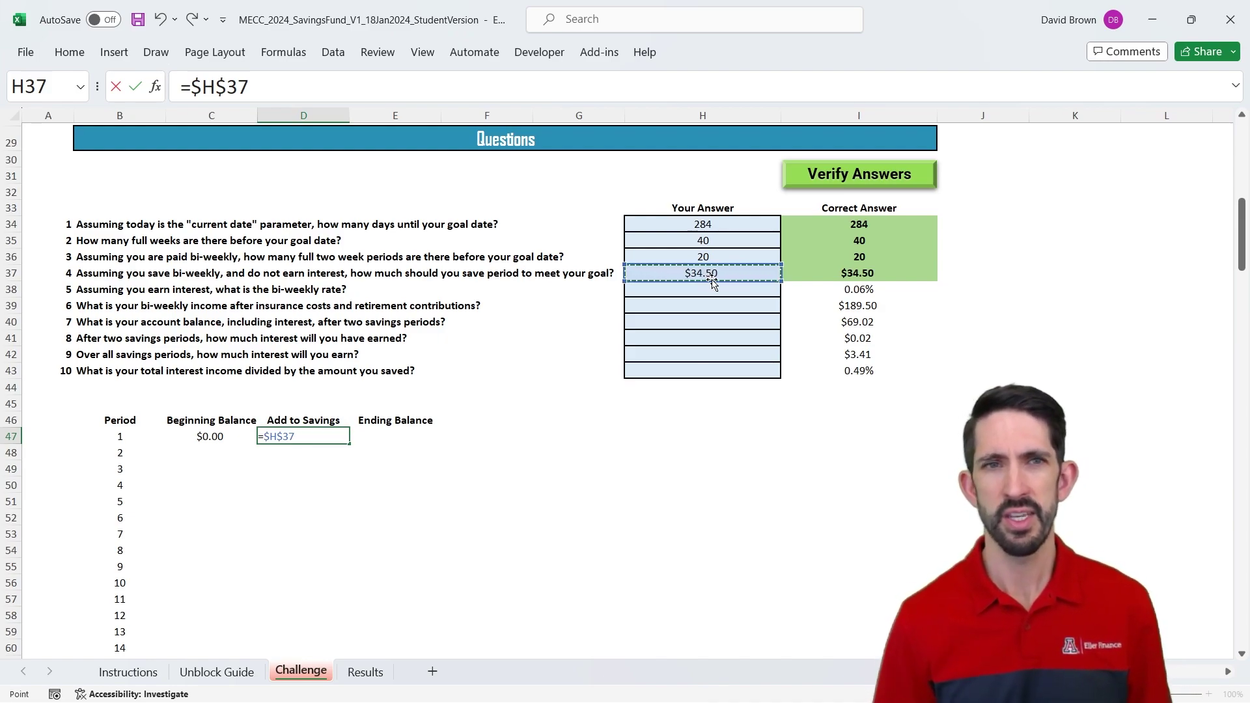
key("ctrl+Return")
Step: Set E47's ending balance to =C47+D47, giving $34.50
key("Right")
type("=")
key("Left")
key("Left")
type("+")
key("Left")
key("ctrl+Return")
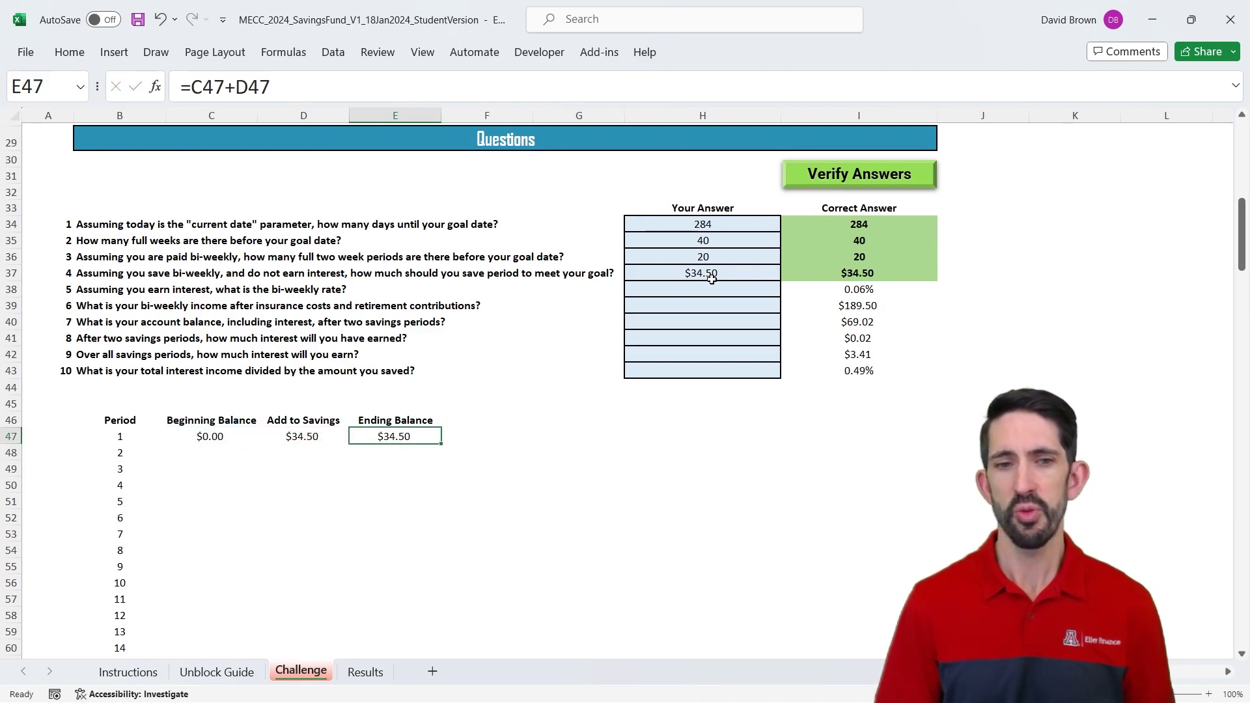
key("Left")
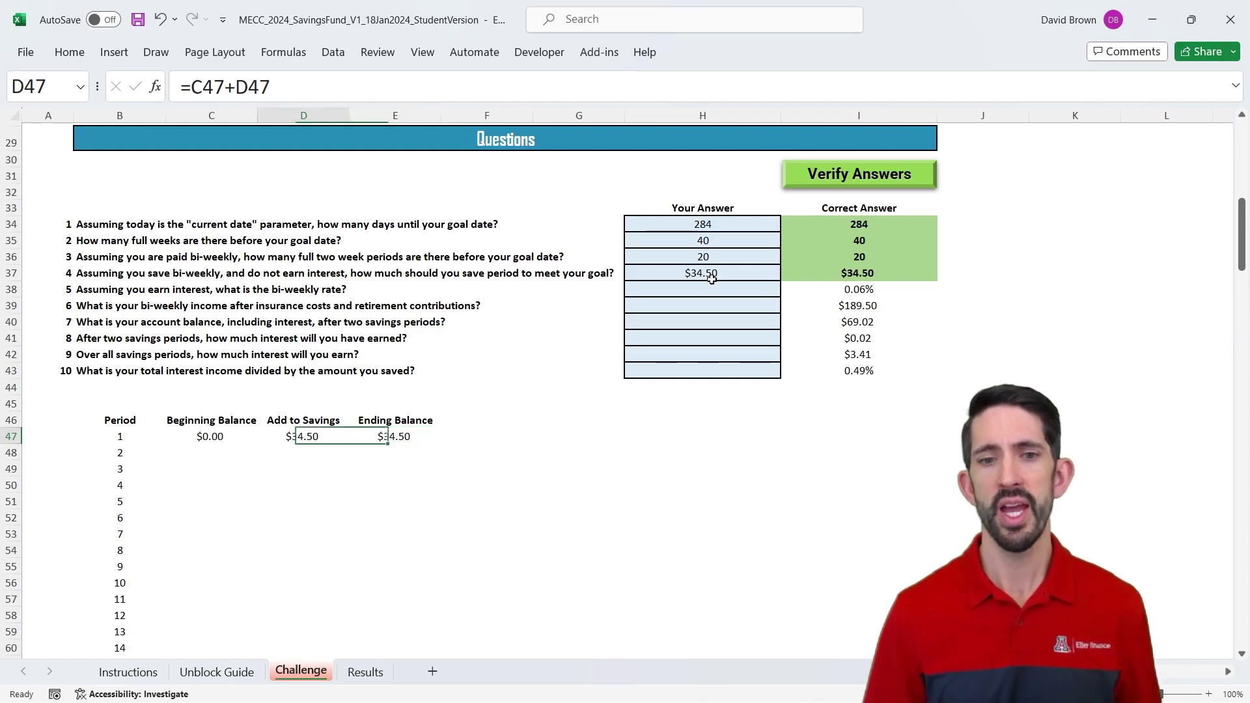
Step: Set period 2's beginning balance to =E47 and copy the savings and ending formulas into row 48
key("Right")
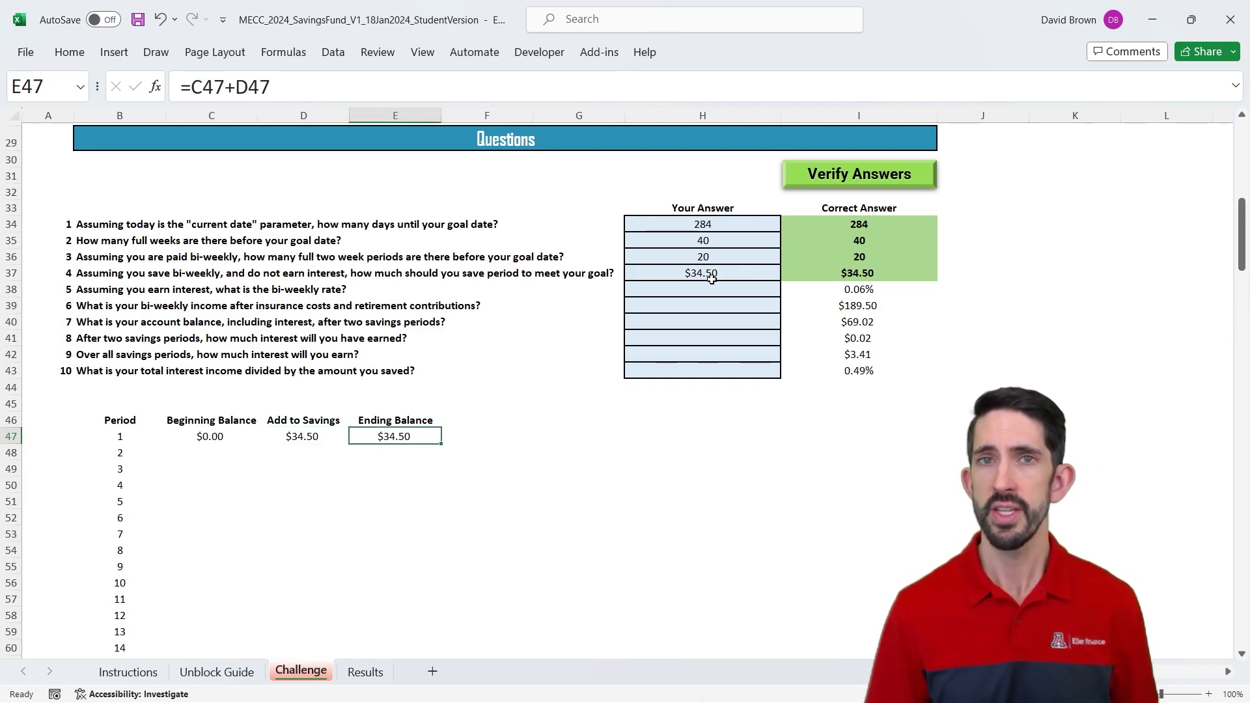
scroll(631, 196, "down", 3)
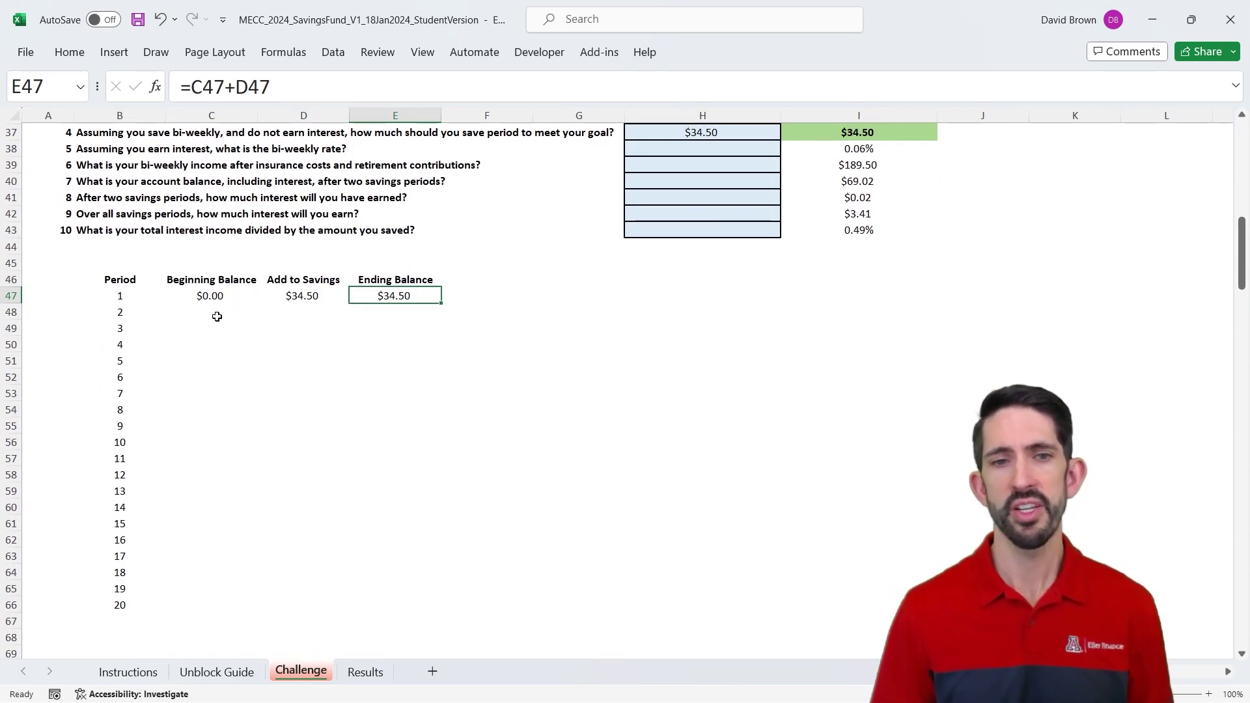
left_click(220, 313)
type("=")
left_click(411, 295)
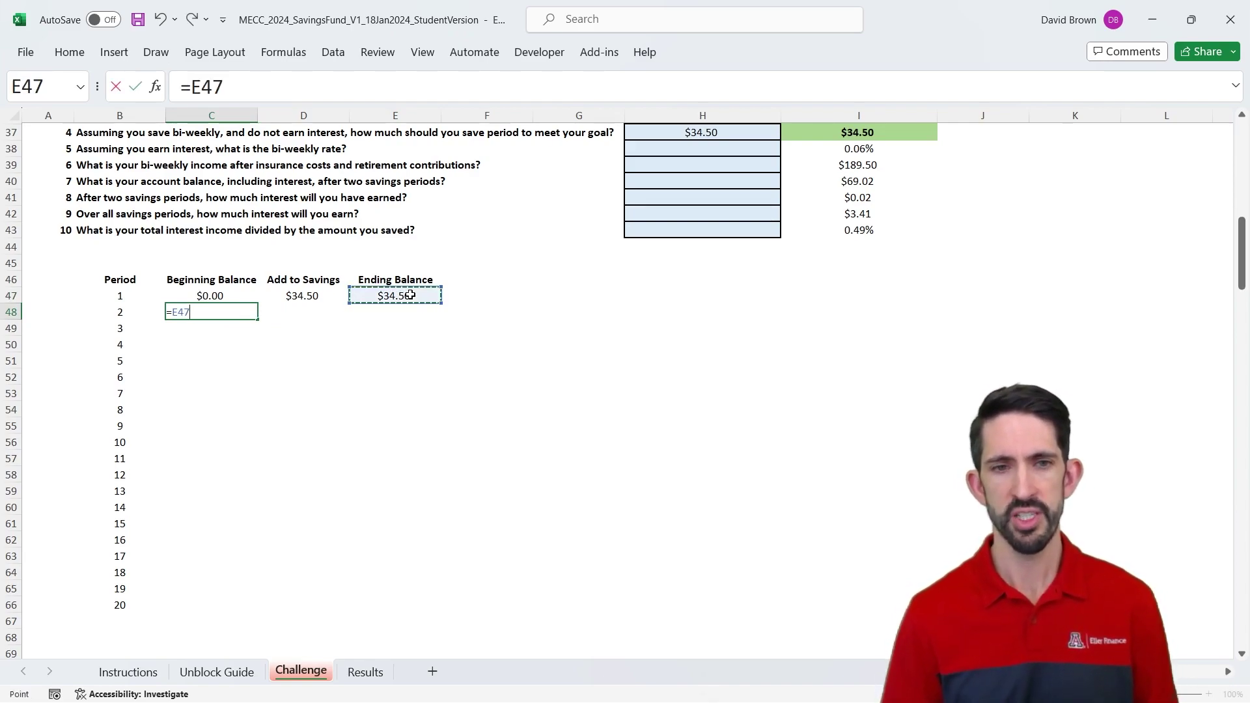
key("ctrl+Return")
key("Right")
key("Up")
key("shift+Right")
key("ctrl+c")
key("Down")
key("Up")
key("shift+Right")
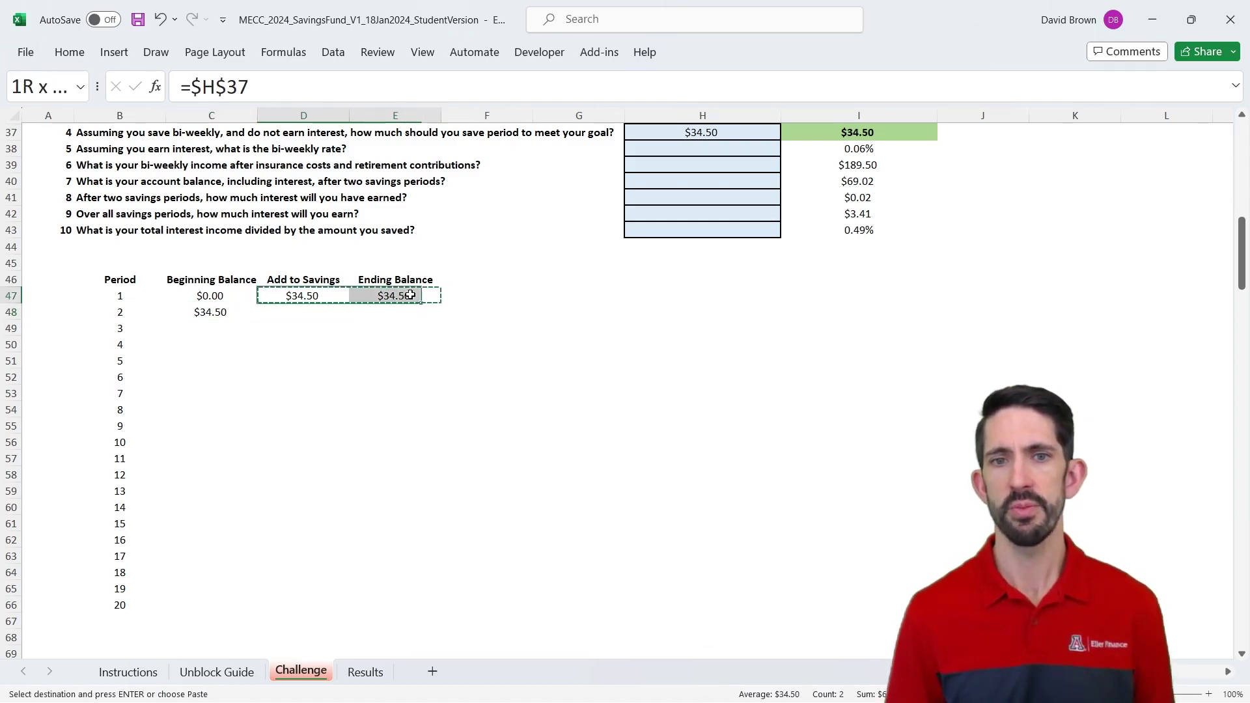
key("Down")
key("ctrl+v")
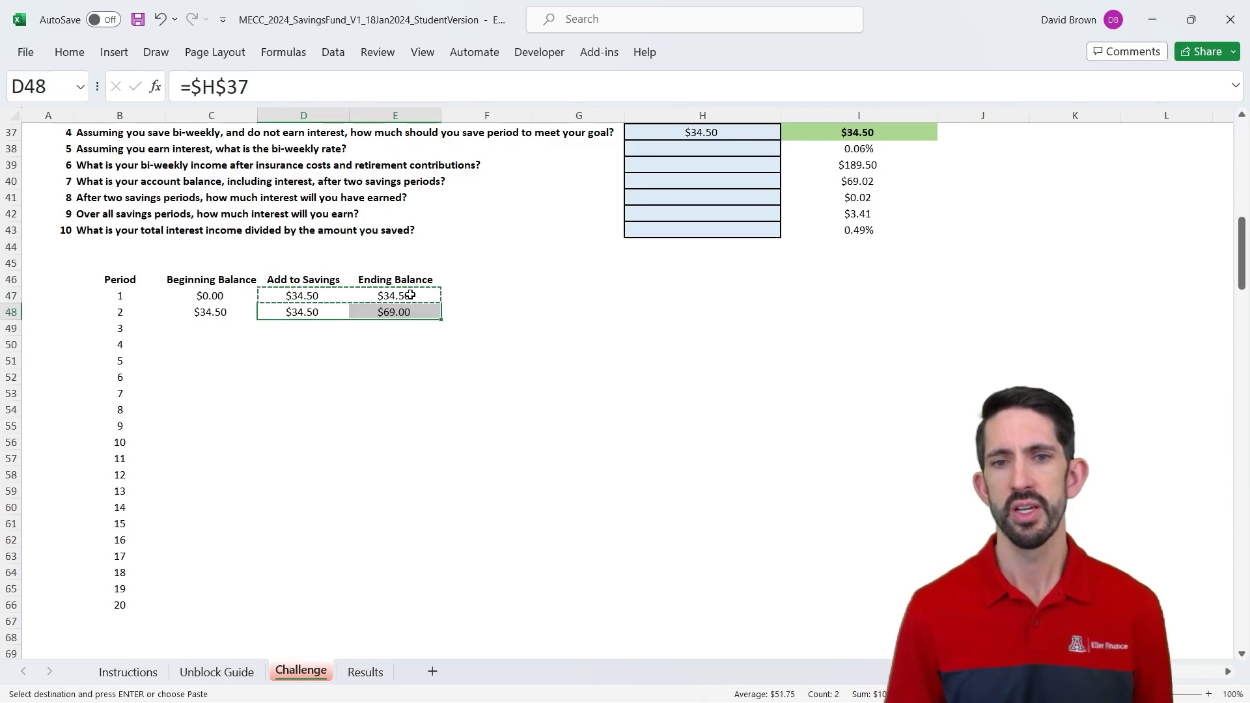
key("shift+Left")
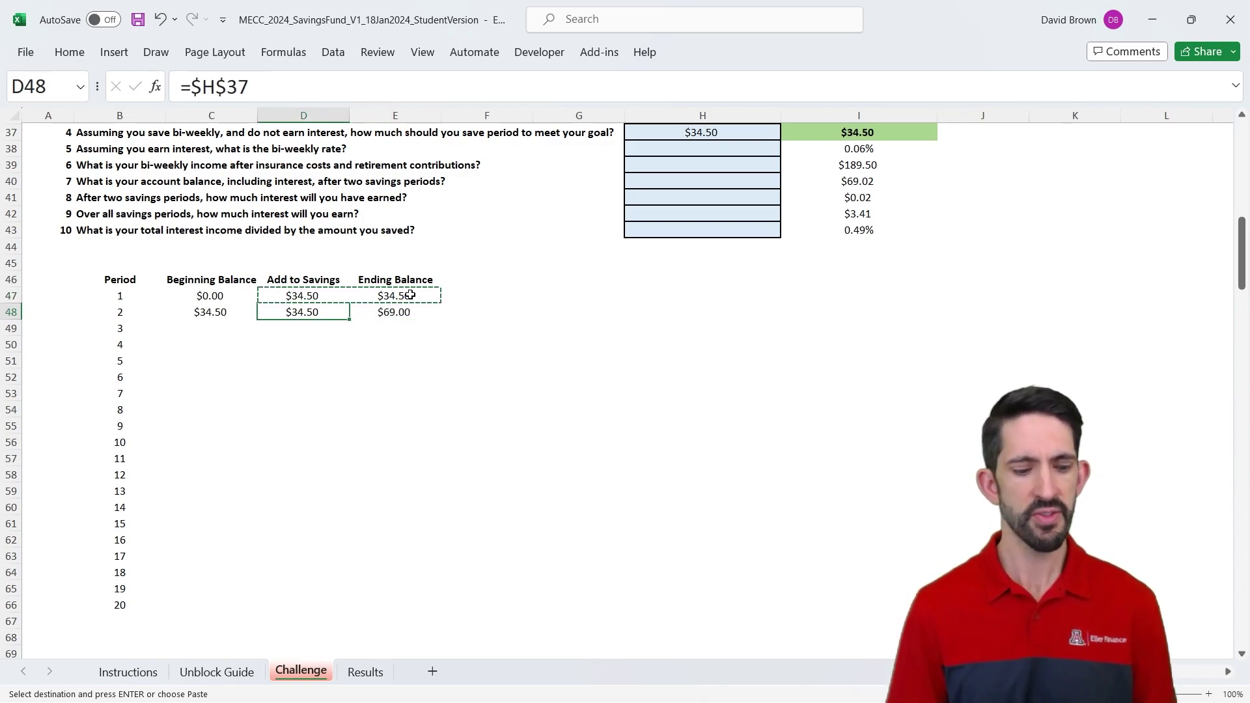
key("Escape")
Step: Fill the period 2 formulas down through period 20, finishing at $690.00
key("Left")
key("Right")
key("Right")
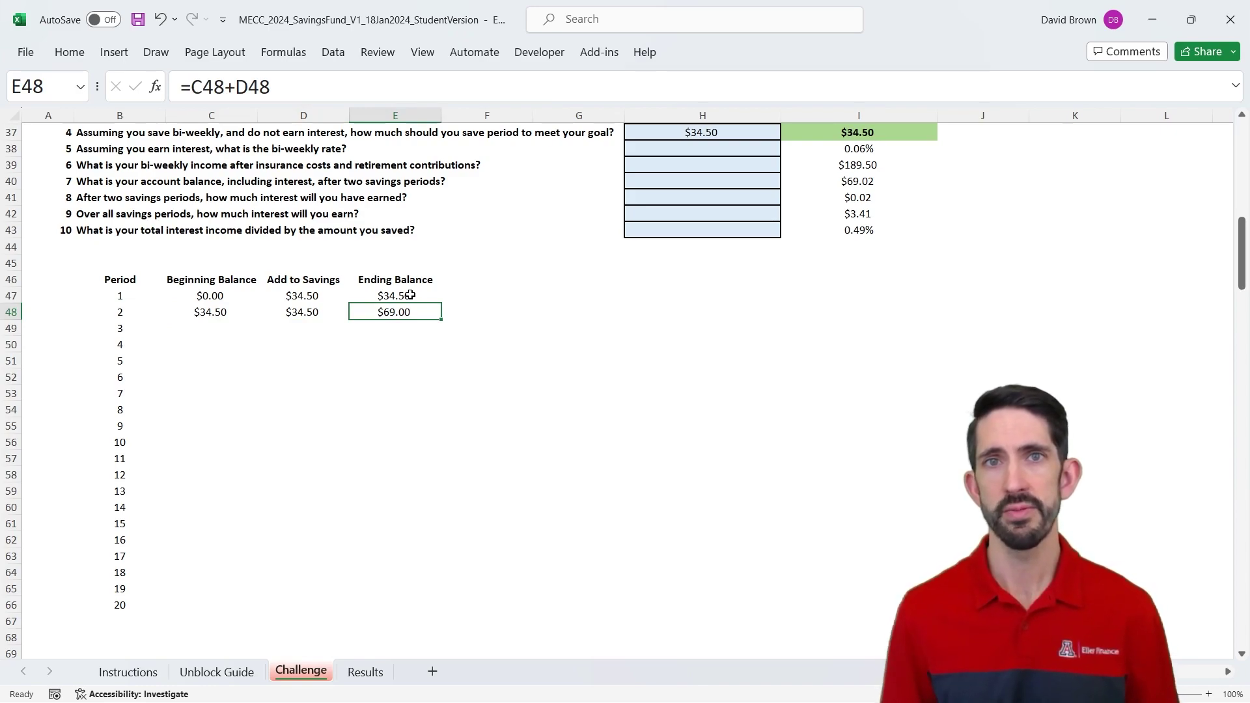
key("Left")
key("Left")
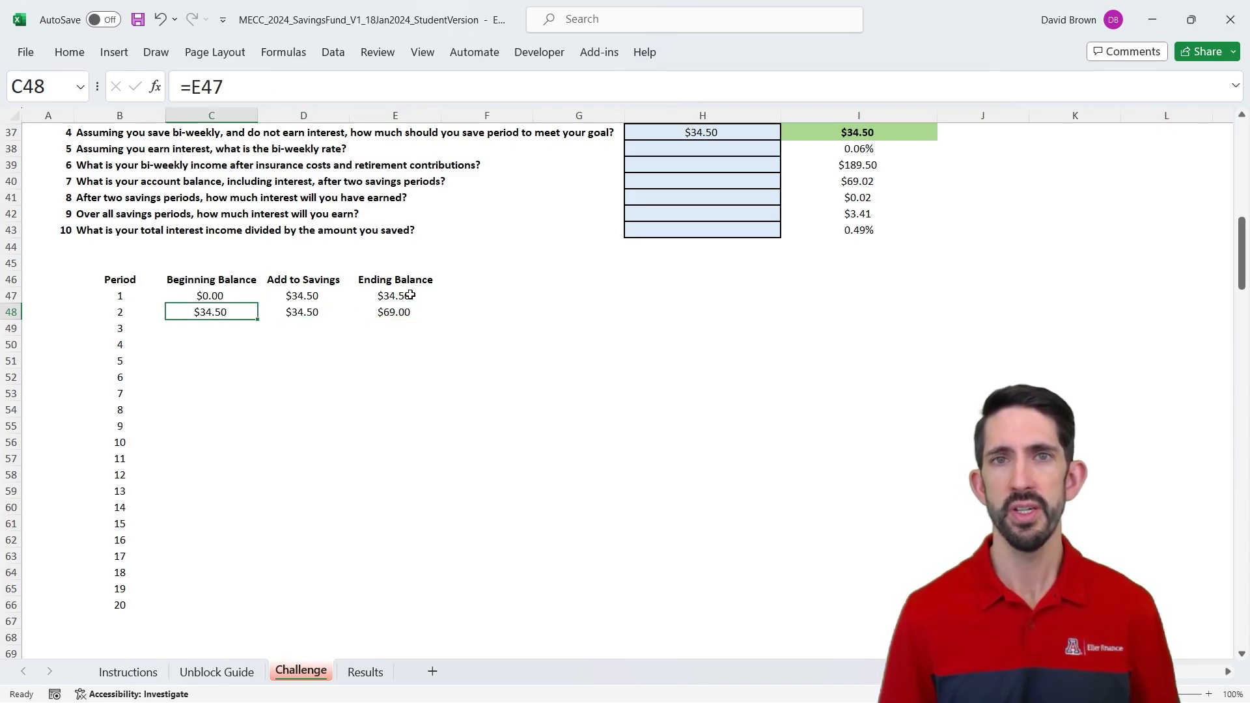
key("Right")
key("Right")
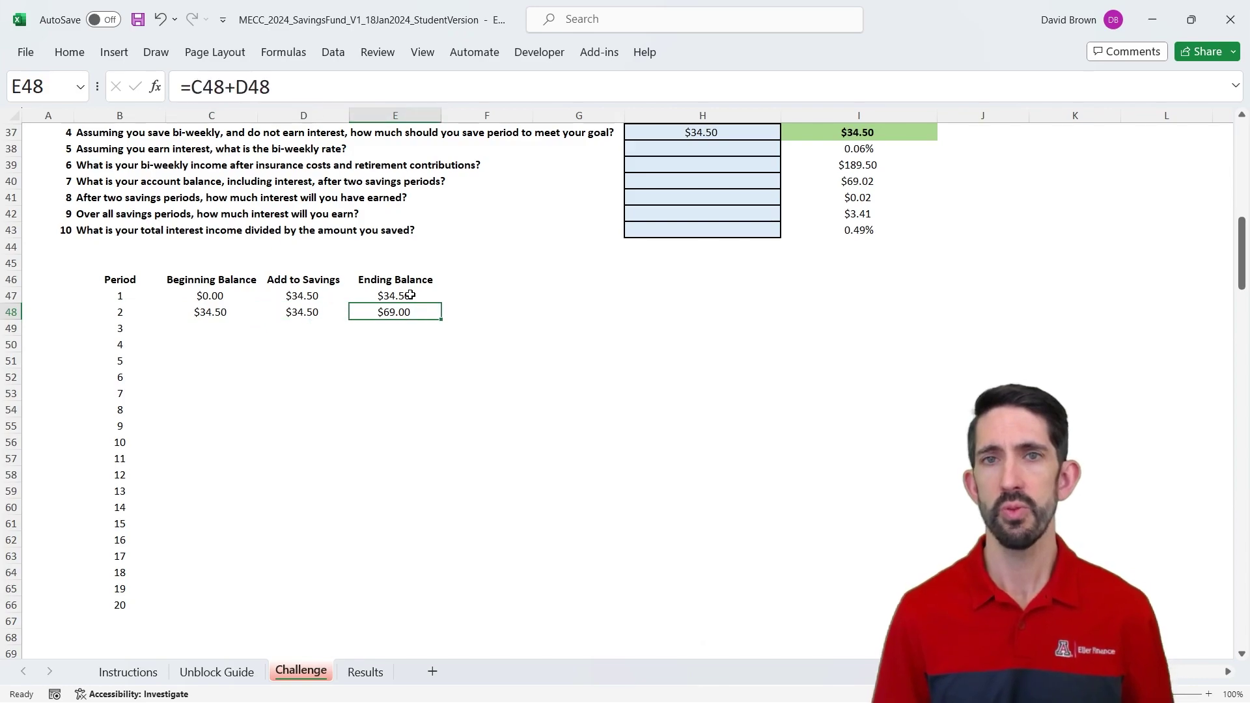
key("Left")
key("Left")
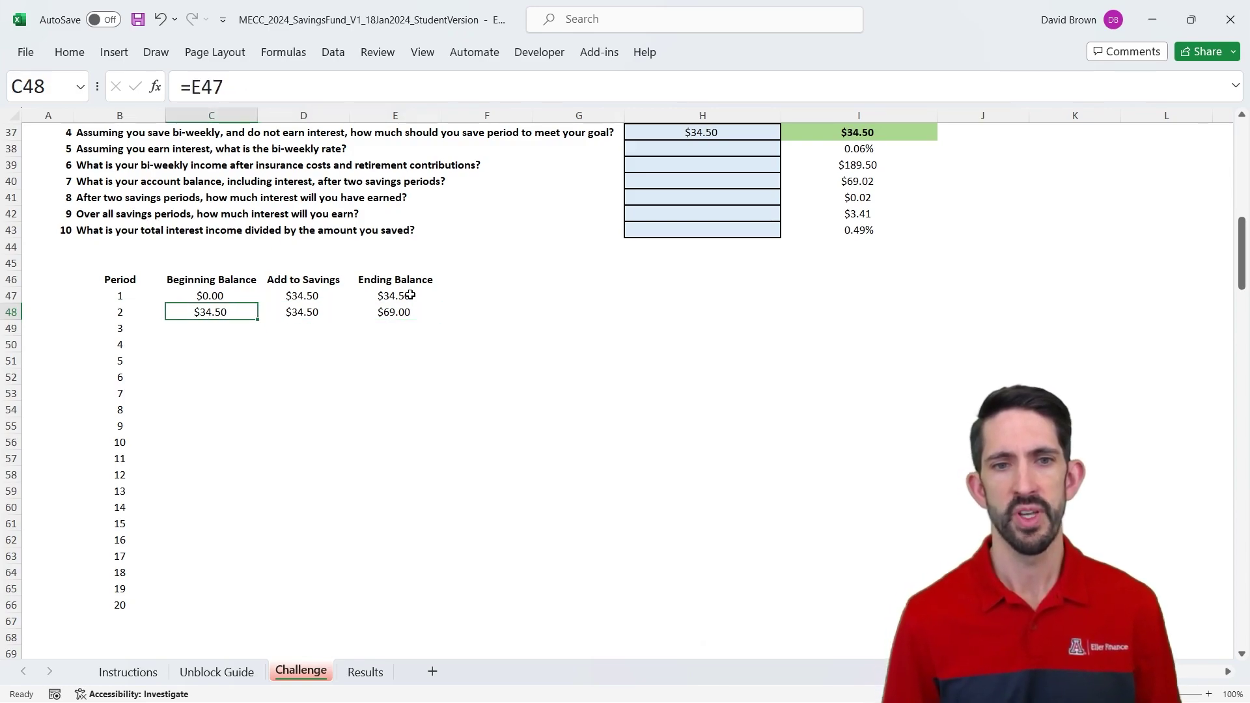
key("shift+Right")
key("shift+Right")
key("shift+Down")
key("shift+Down")
key("shift+Down")
key("shift+Down")
key("shift+Down")
key("shift+Down")
key("shift+Down")
key("shift+Down")
key("shift+Down")
key("shift+Down")
key("shift+Down")
key("shift+Down")
key("shift+Down")
key("shift+Down")
key("shift+Down")
key("shift+Down")
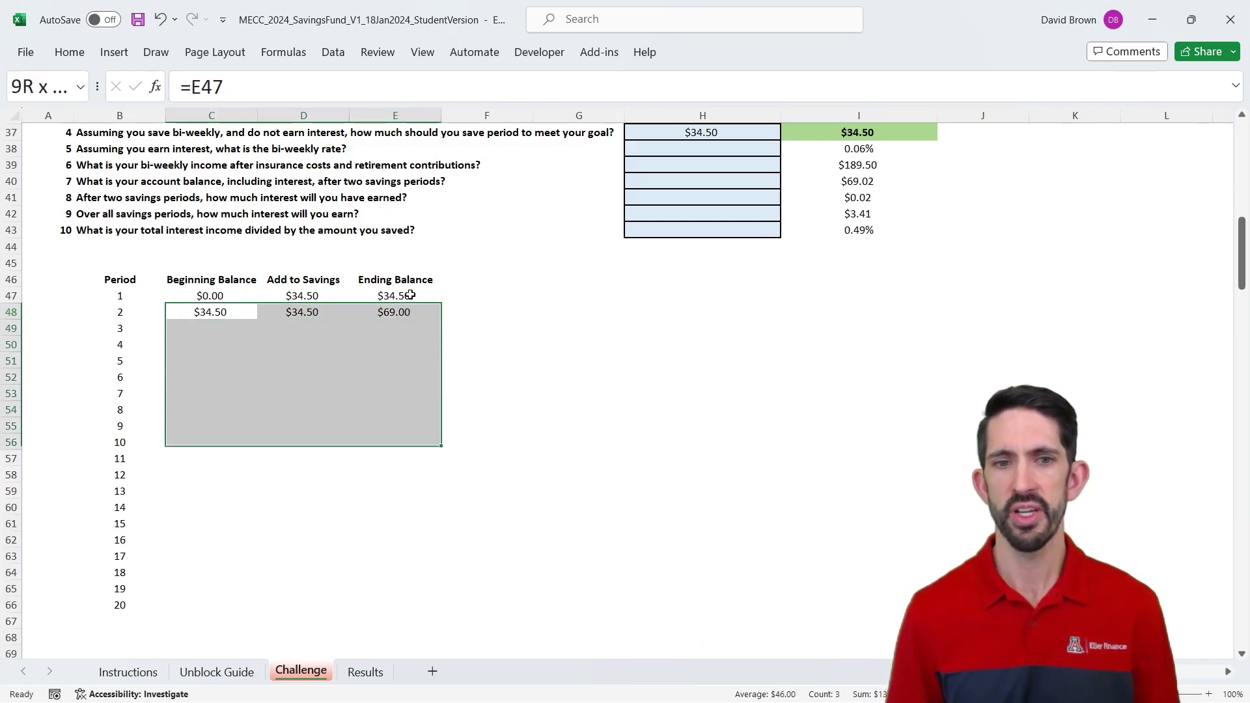
key("shift+Down")
key("shift+Down")
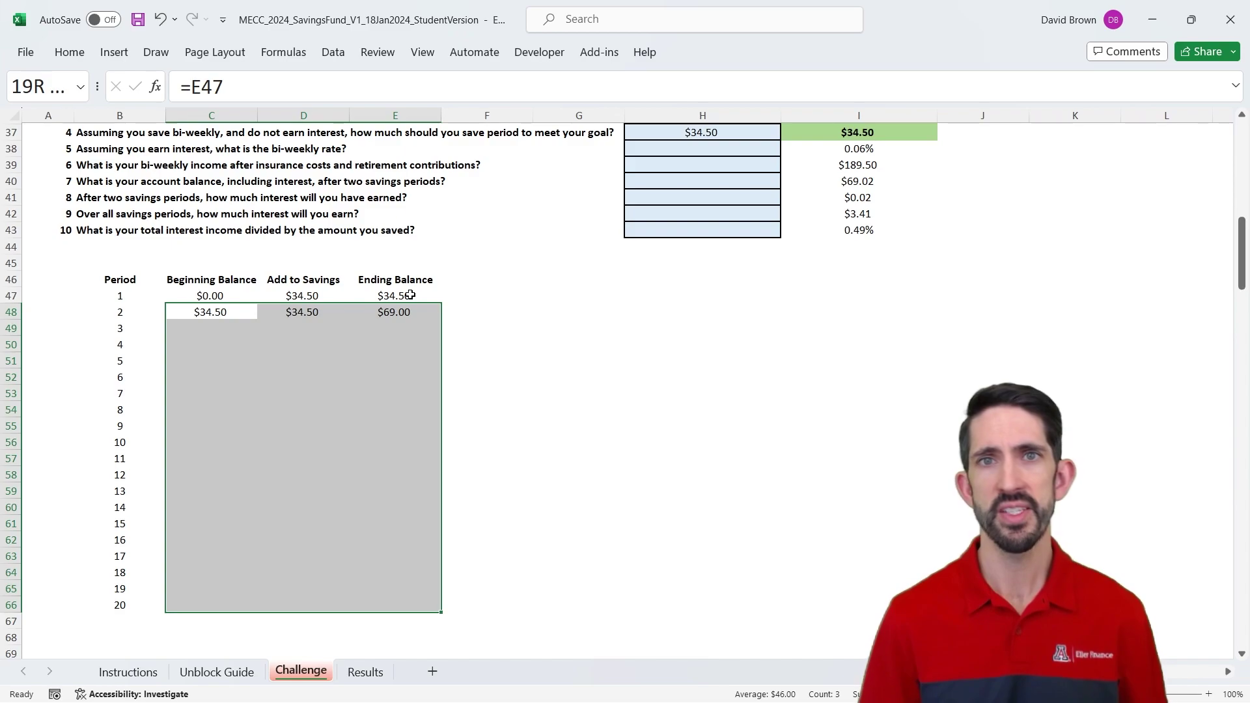
key("ctrl+d")
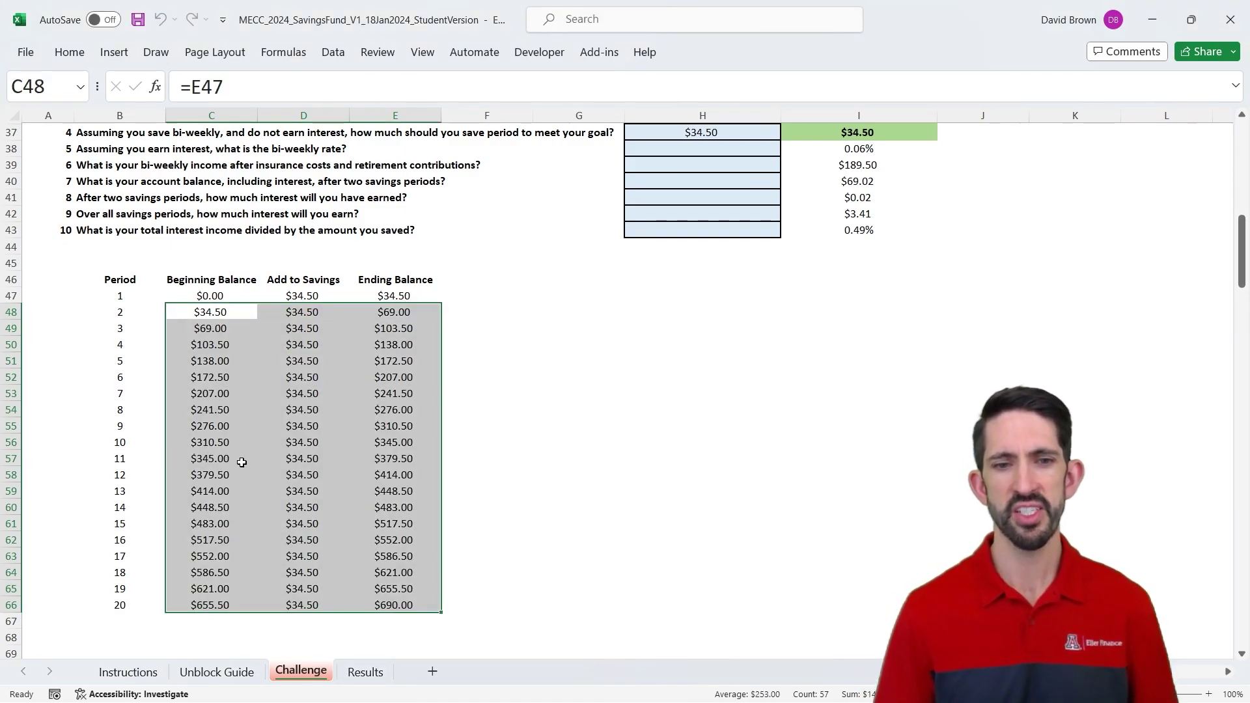
left_click(407, 607)
mouse_move(407, 607)
left_mouse_down()
mouse_move(469, 605)
mouse_move(408, 608)
left_mouse_up()
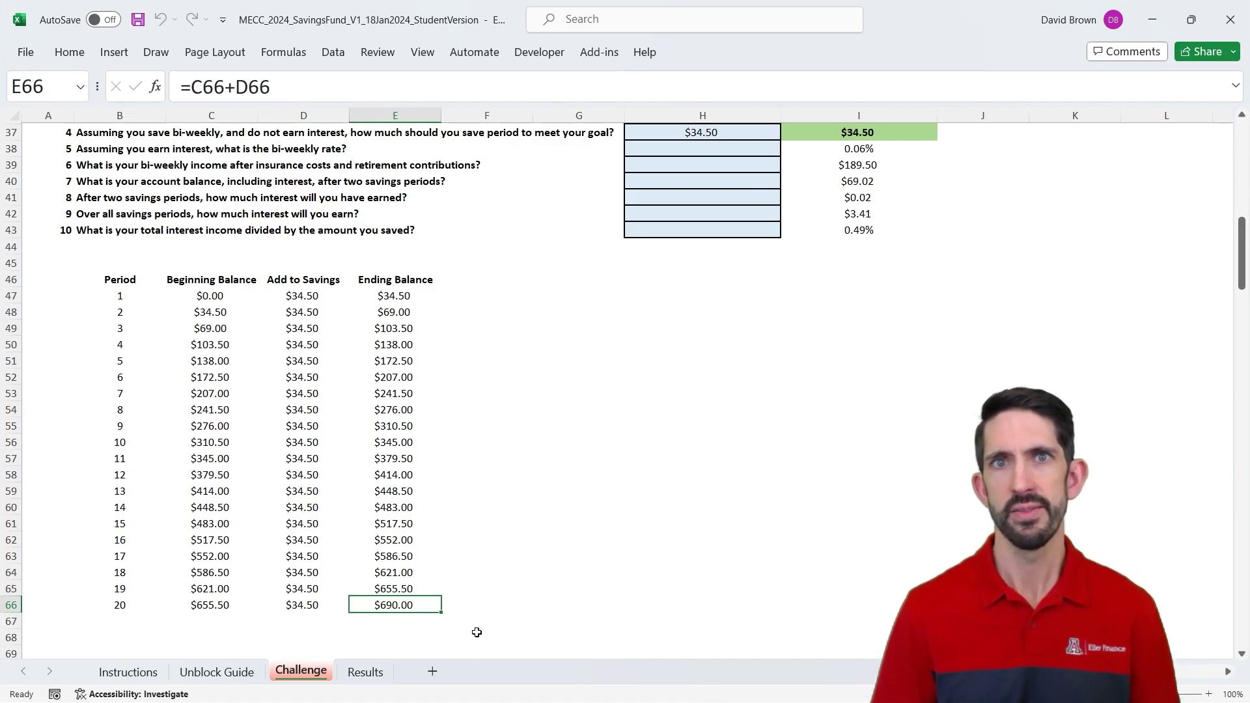
Step: Compare the schedule's ending balances with the $690 goal amount
scroll(728, 619, "up", 6)
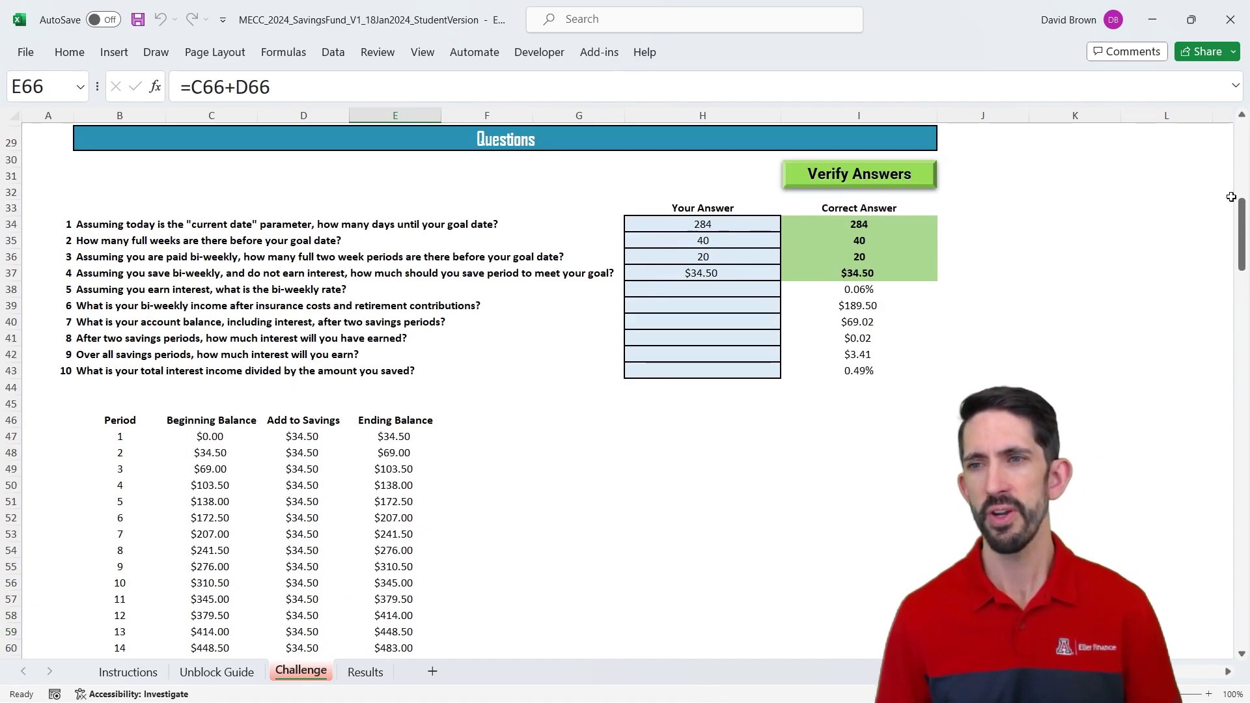
left_click(862, 193)
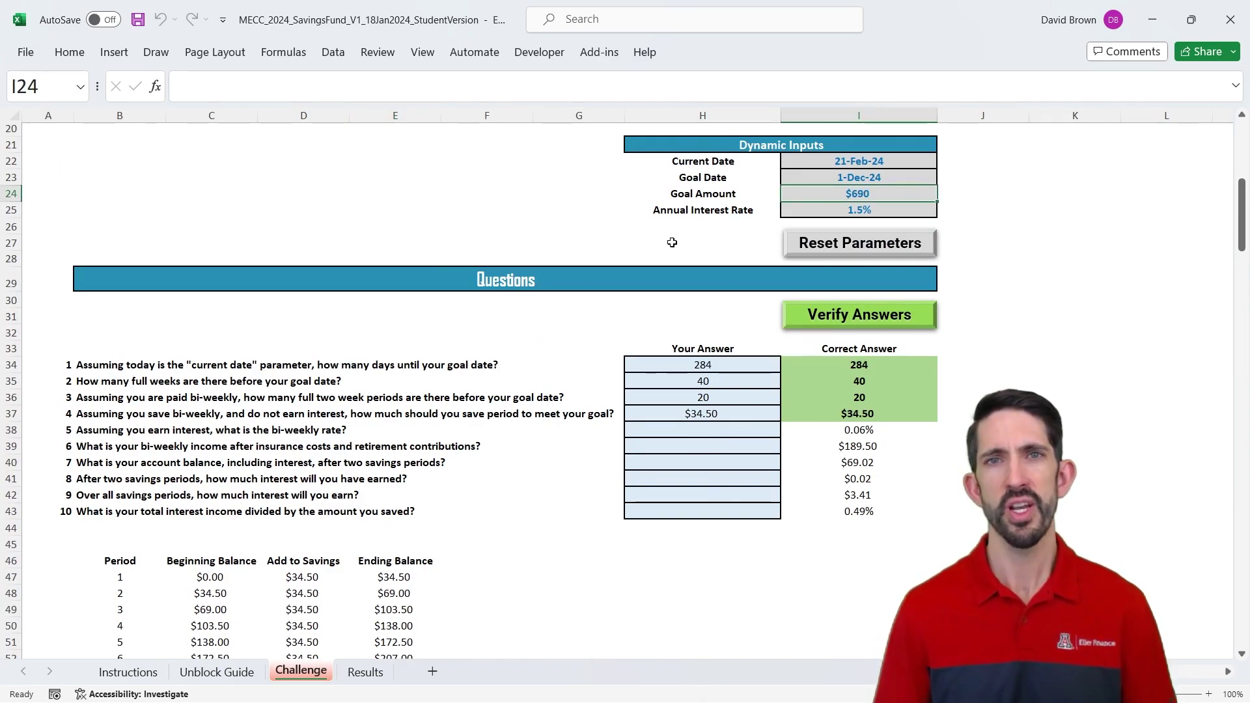
scroll(485, 321, "down", 6)
left_click_drag(417, 298, 399, 607)
left_click(399, 608)
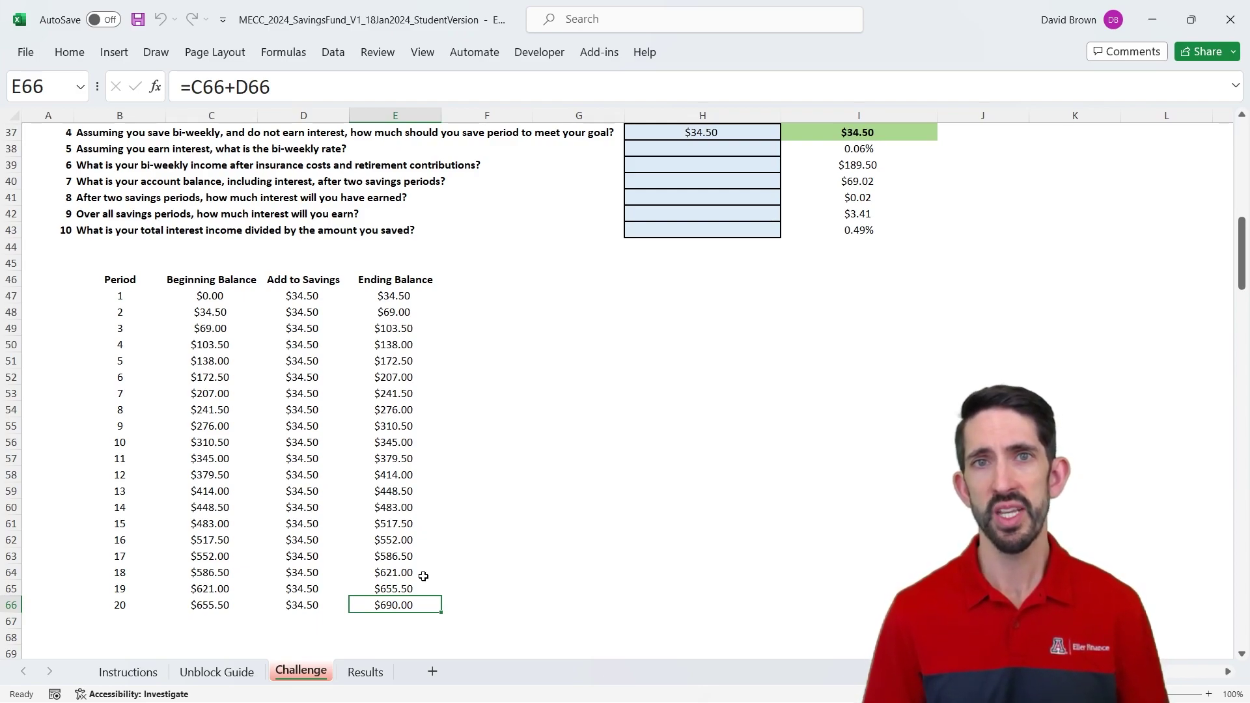
Step: Copy the savings schedule table and paste a duplicate starting in column G
left_click_drag(120, 279, 403, 554)
key("ctrl+c")
left_click(591, 228)
key("ctrl+v")
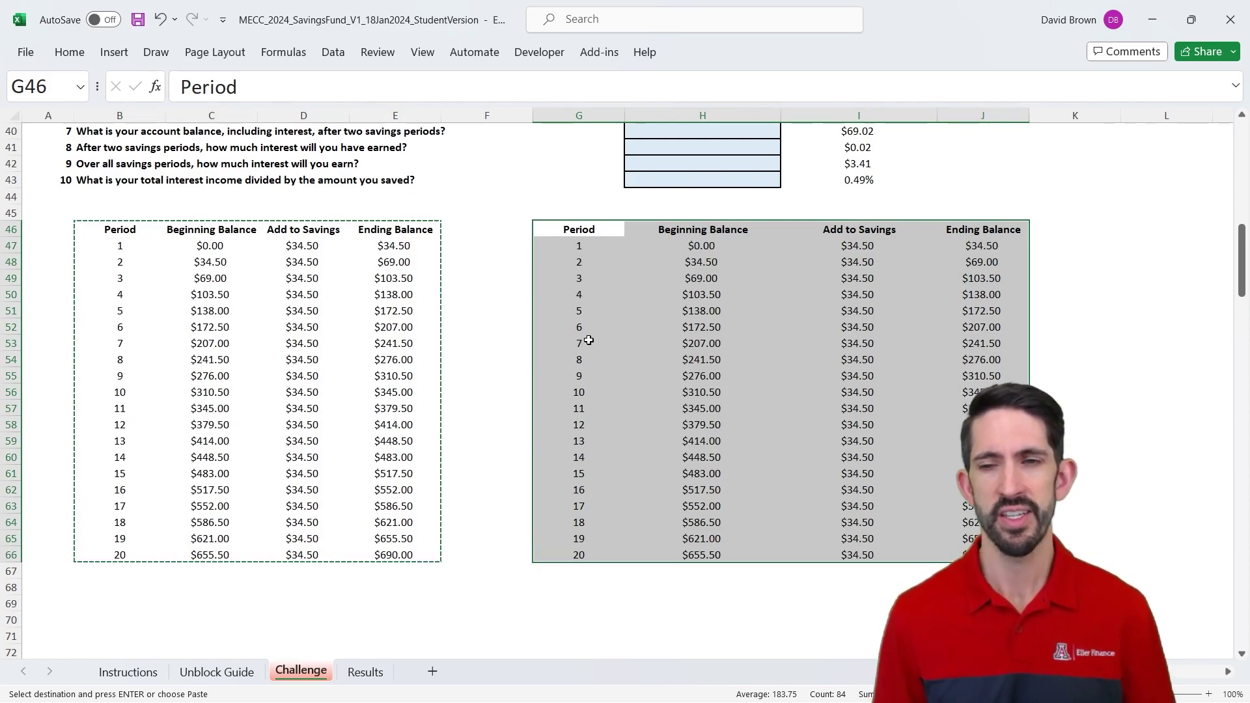
scroll(623, 330, "up", 4)
left_click(849, 417)
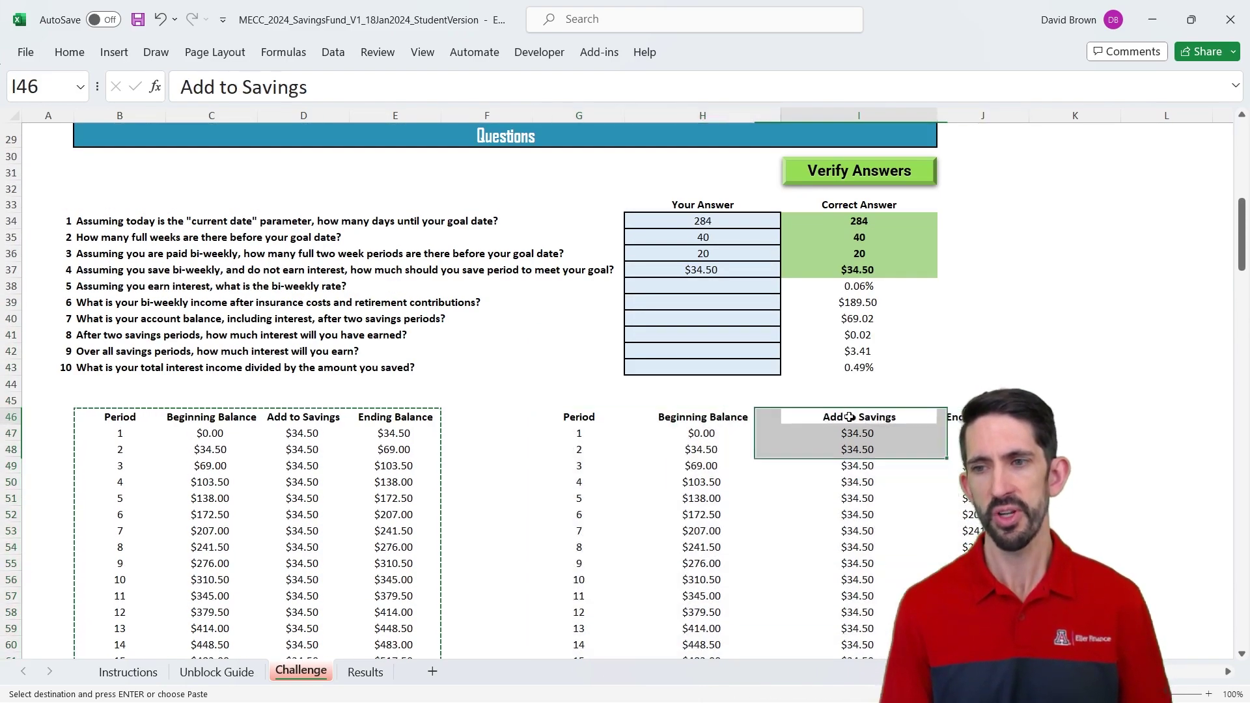
left_click(736, 293)
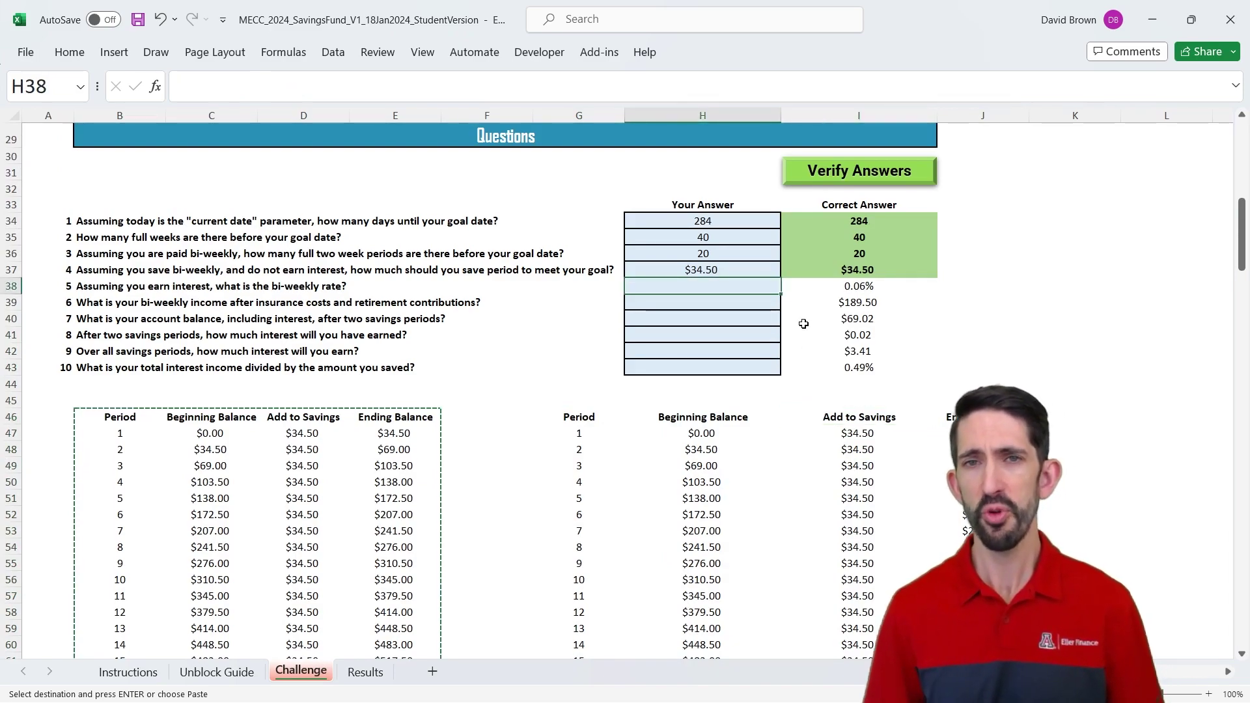
key("Left")
key("Left")
key("Left")
key("Left")
key("Left")
key("Left")
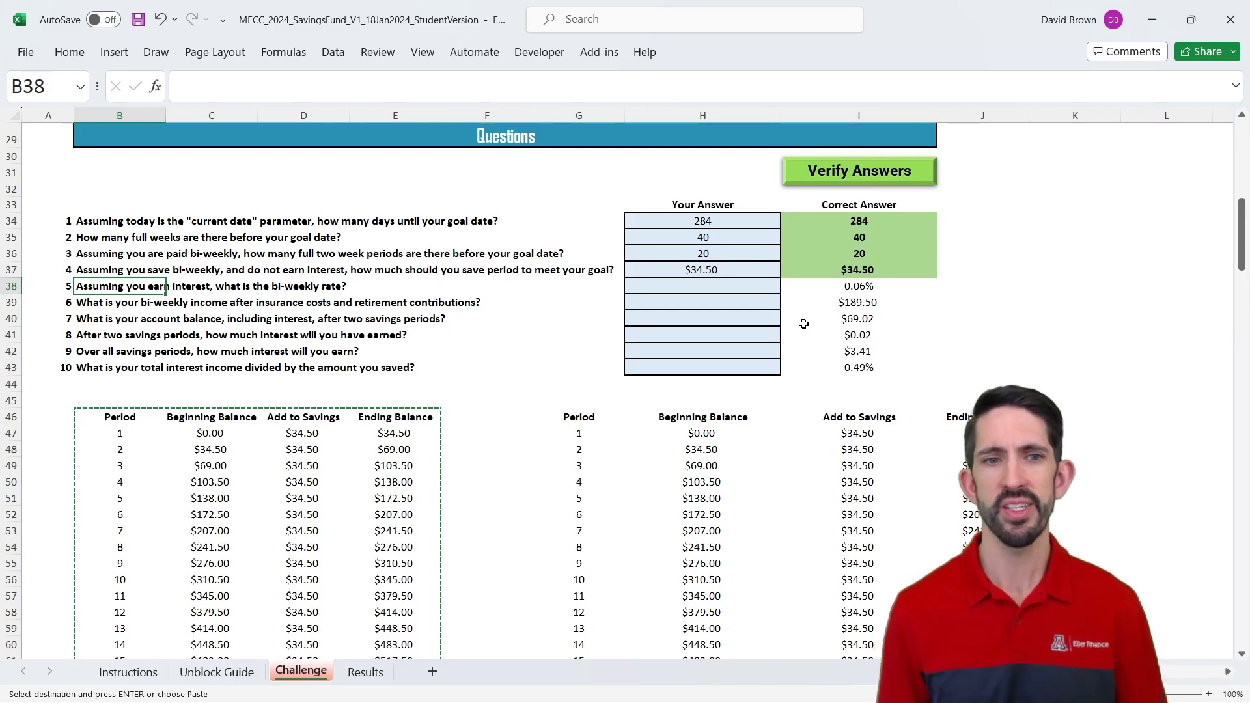
scroll(800, 326, "up", 3)
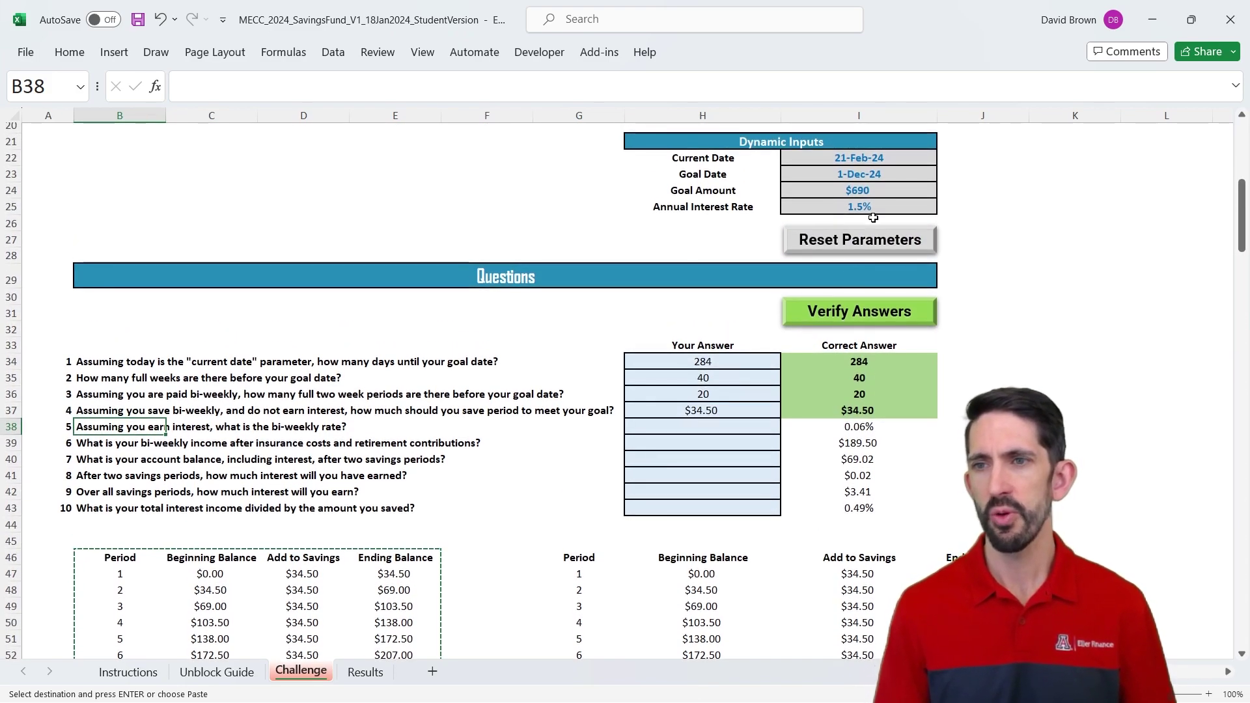
left_click(873, 206)
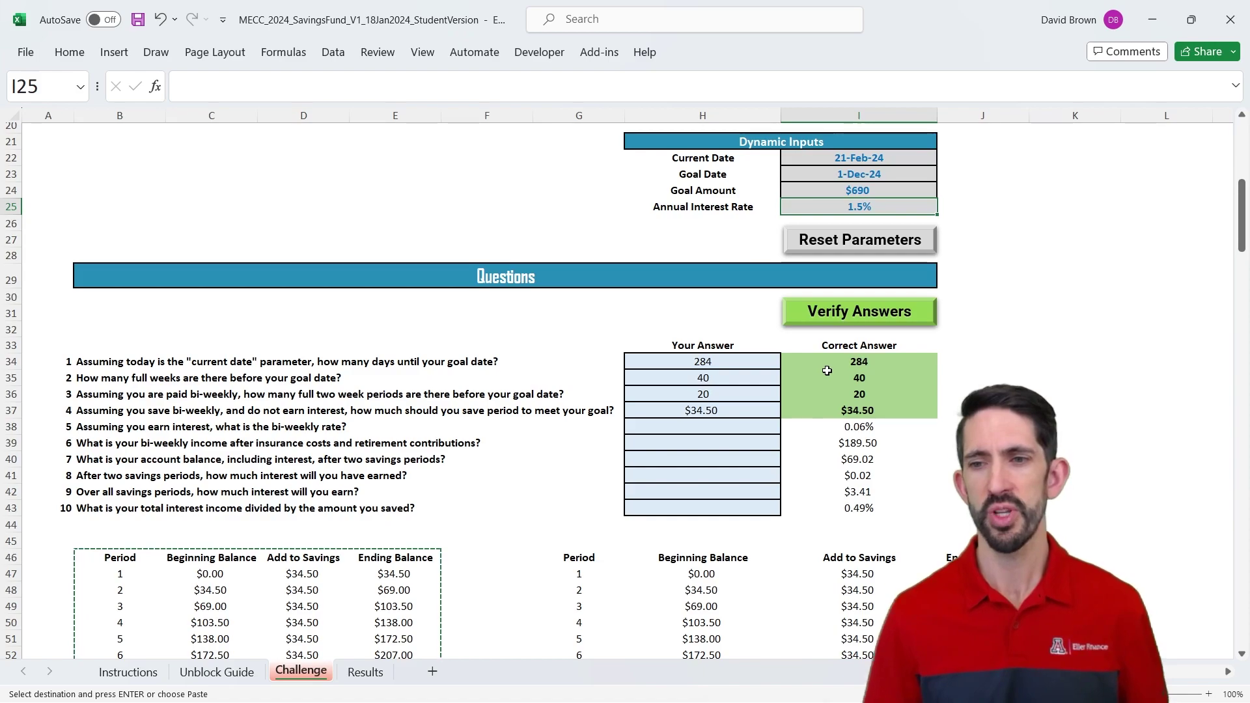
Step: Enter a bi-weekly rate in H38 as the annual rate I25 divided by 26
left_click(735, 430)
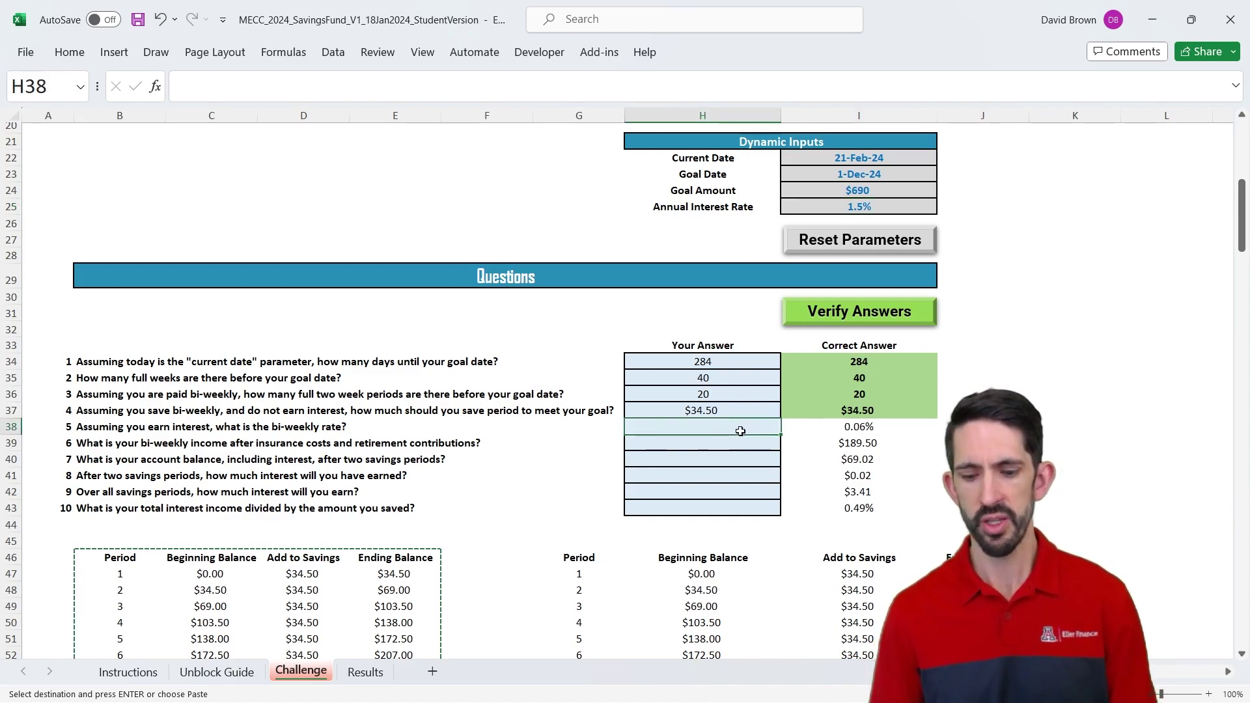
type("=")
left_click(866, 207)
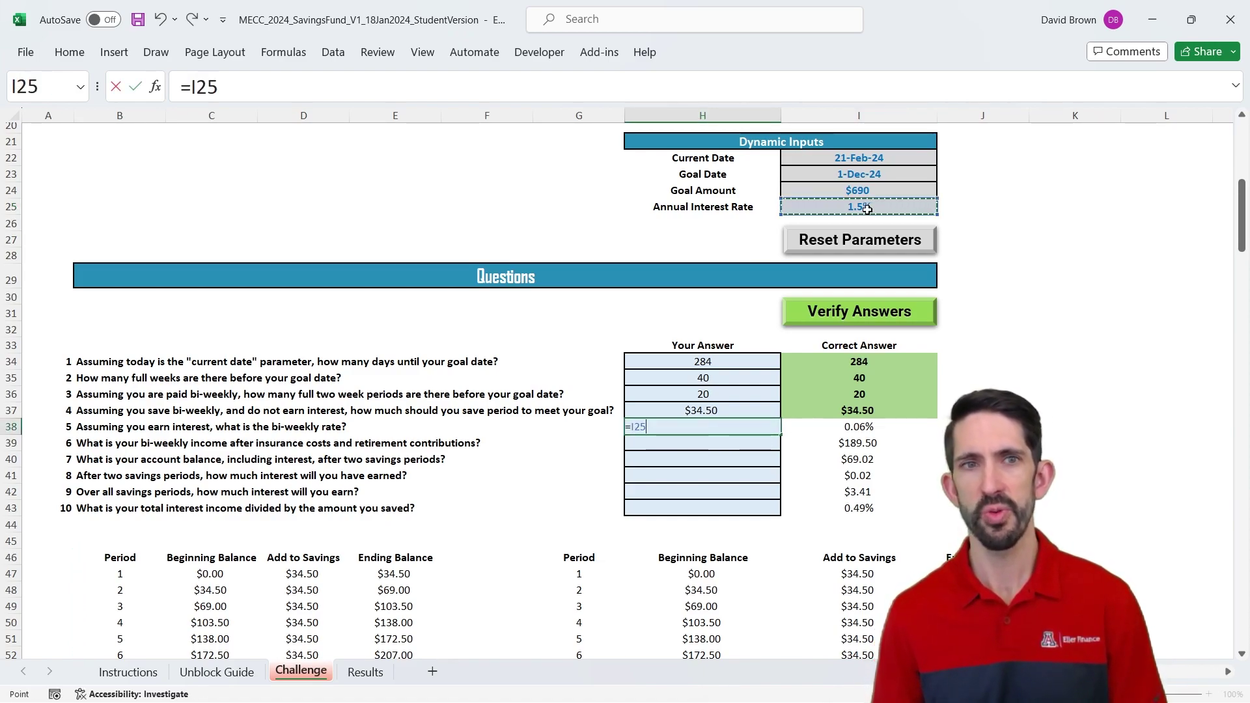
type("/26")
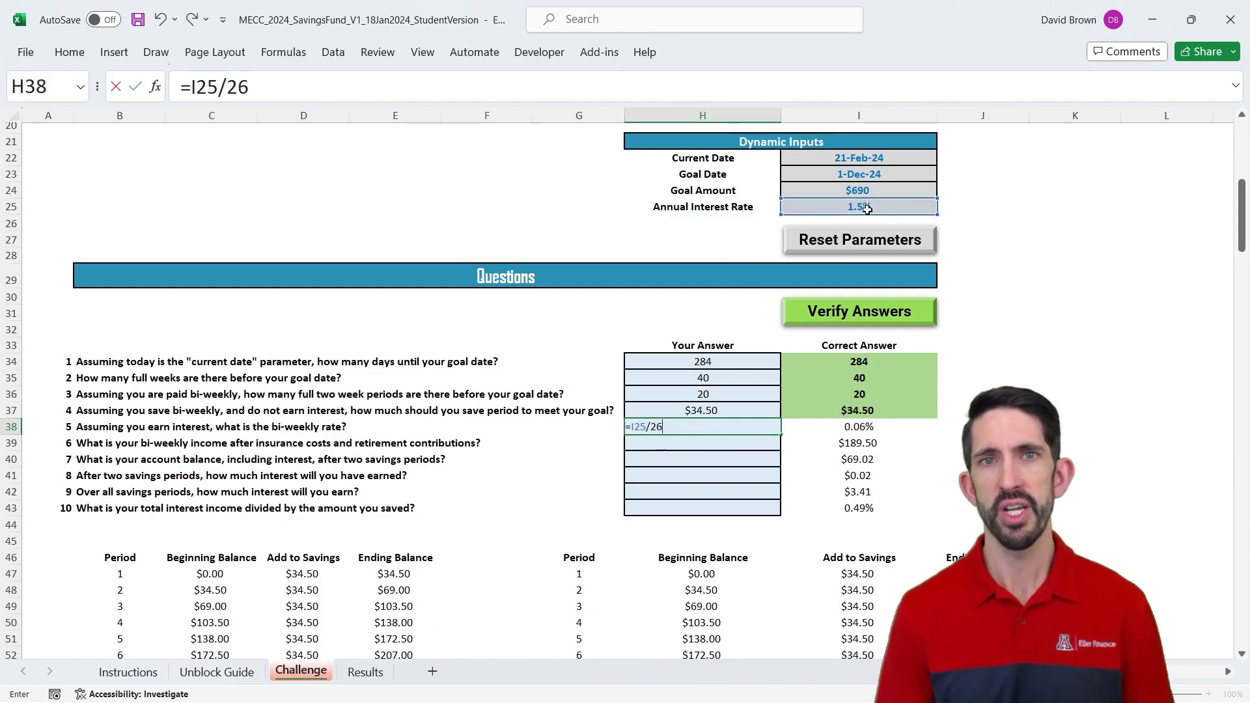
key("ctrl+Return")
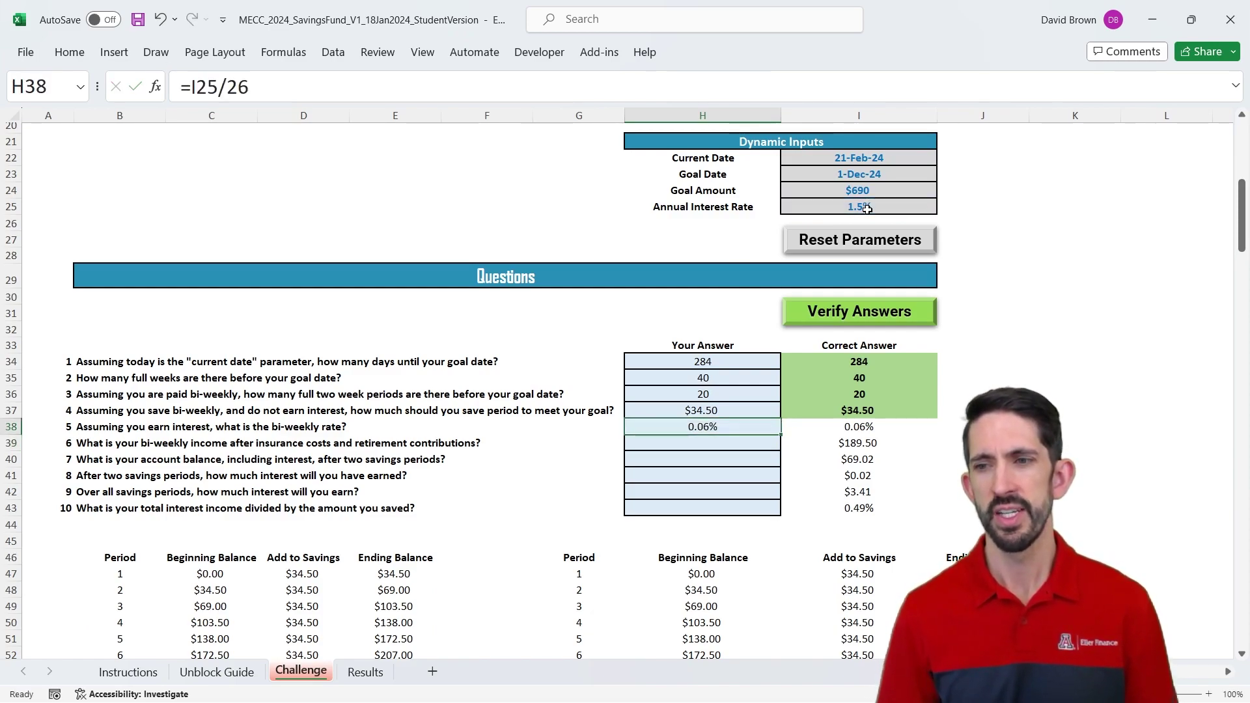
Step: Revise H38 to =I25*(2/52), giving 0.06%, and check it against the correct answer
left_click(269, 82)
key("BackSpace")
key("BackSpace")
key("BackSpace")
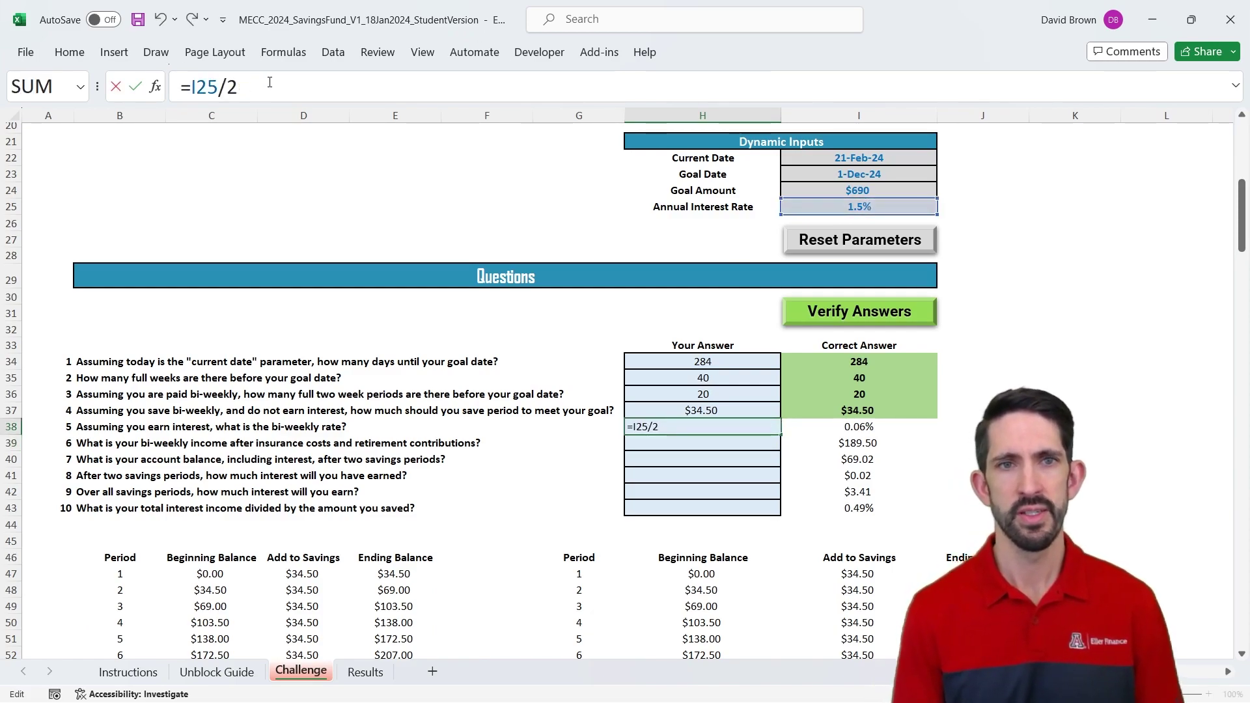
type("*(2")
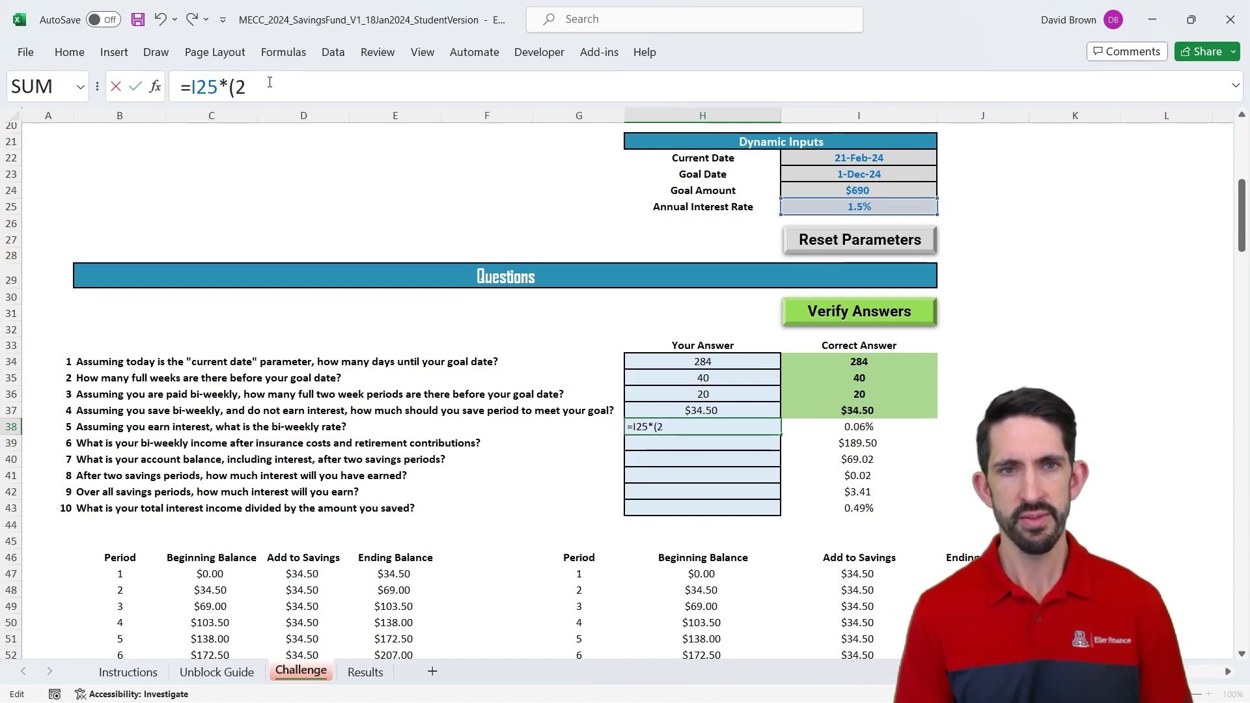
type("/52)")
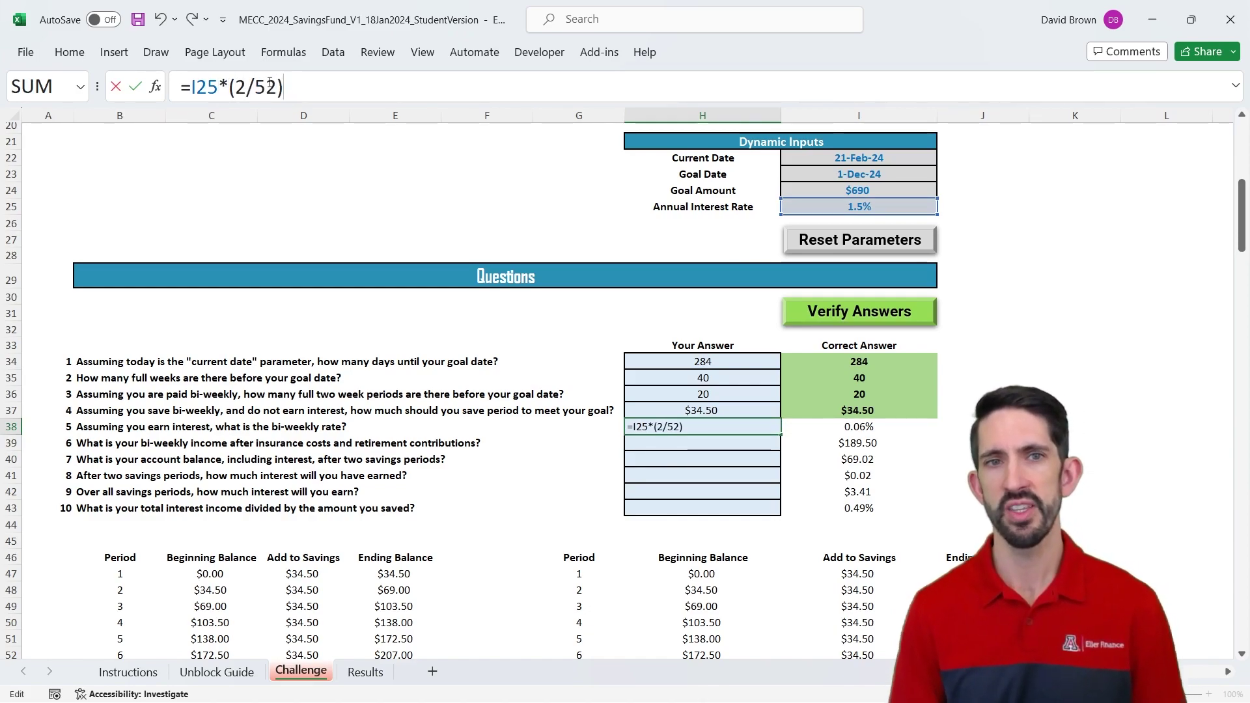
key("ctrl+Return")
key("Down")
key("Up")
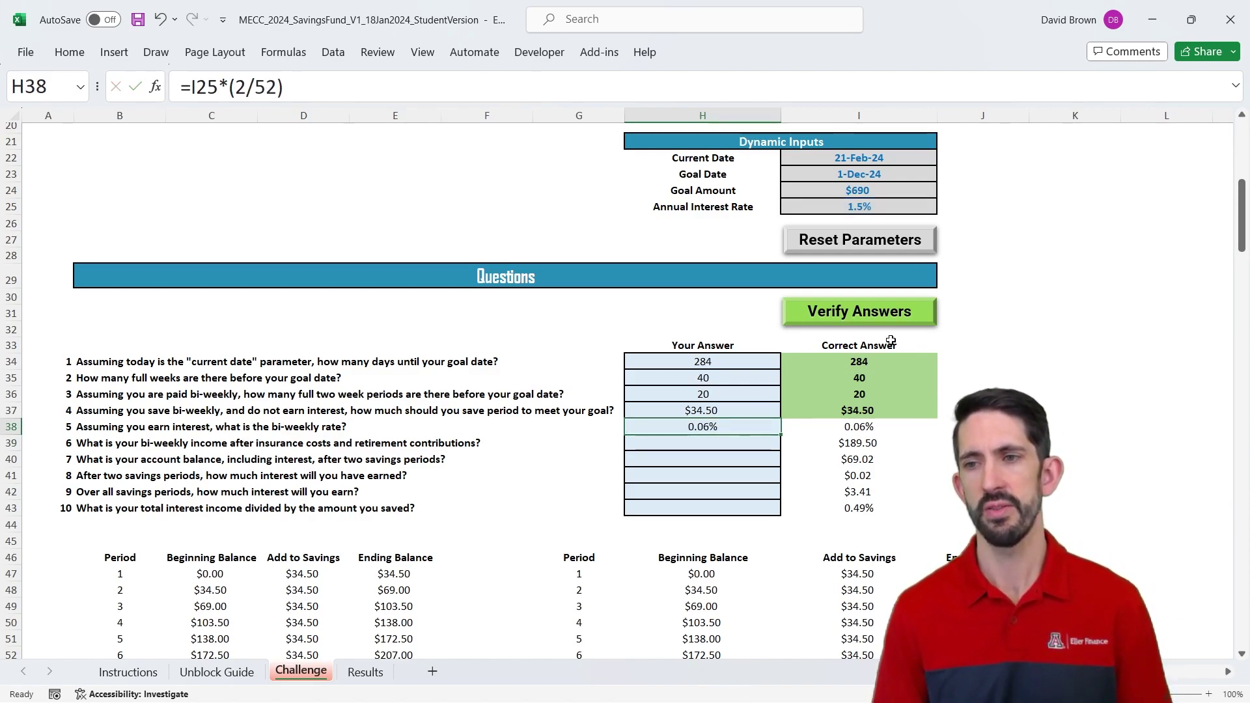
left_click(845, 309)
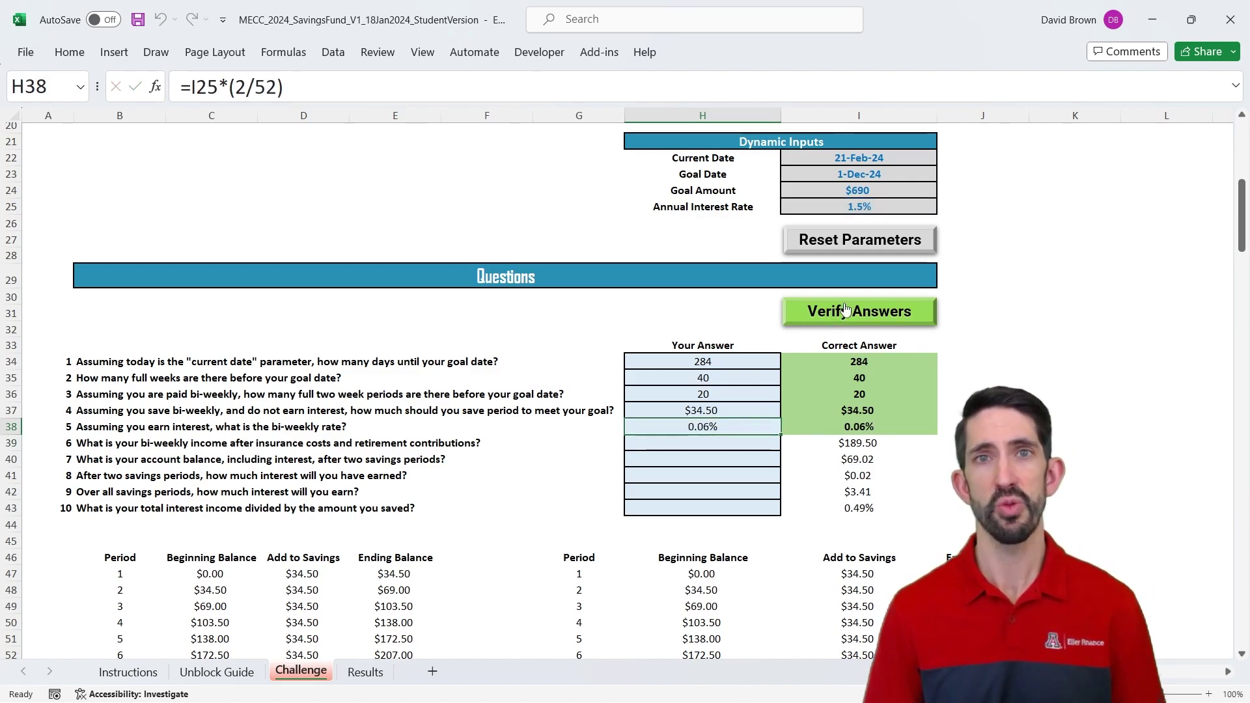
scroll(885, 365, "down", 1)
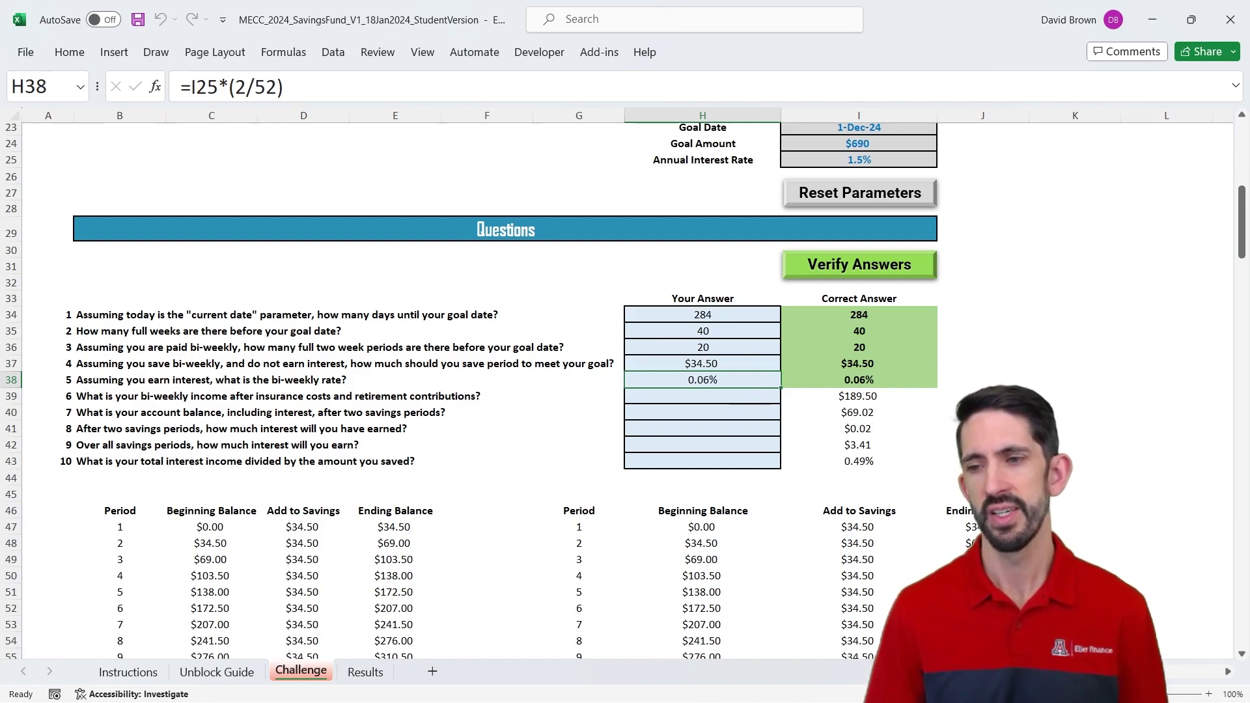
scroll(716, 391, "down", 1)
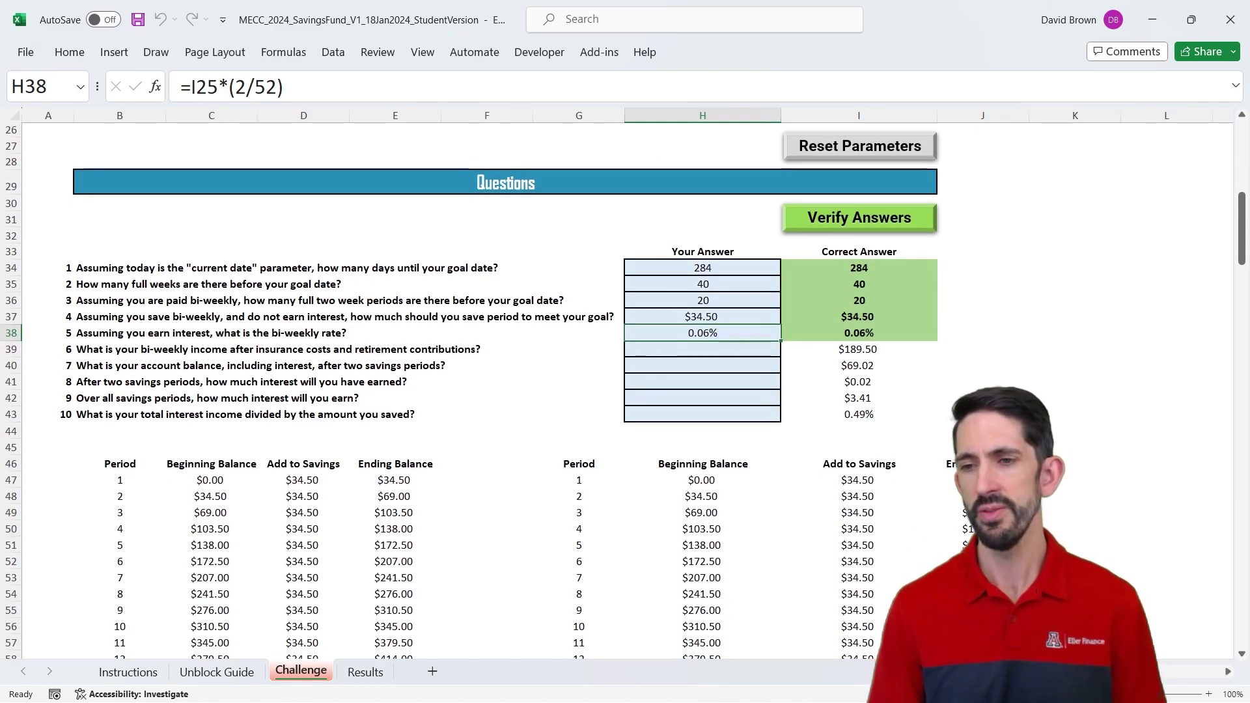
left_click(716, 480)
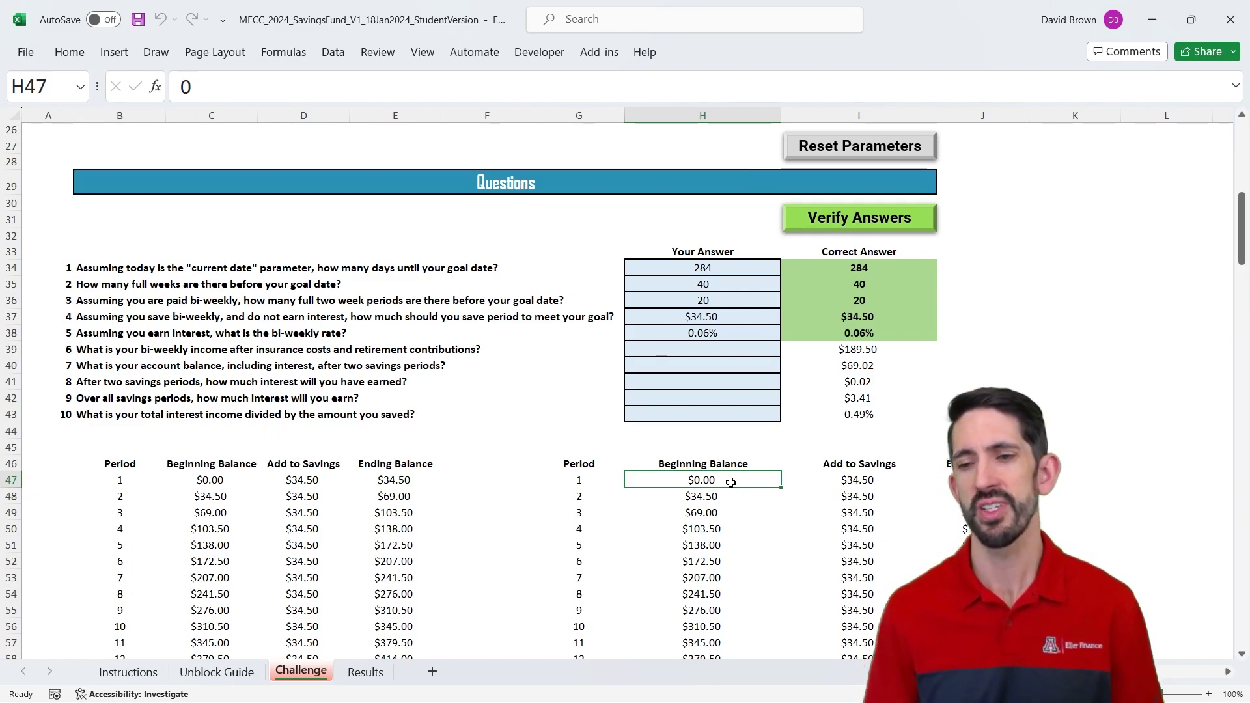
left_click(717, 497)
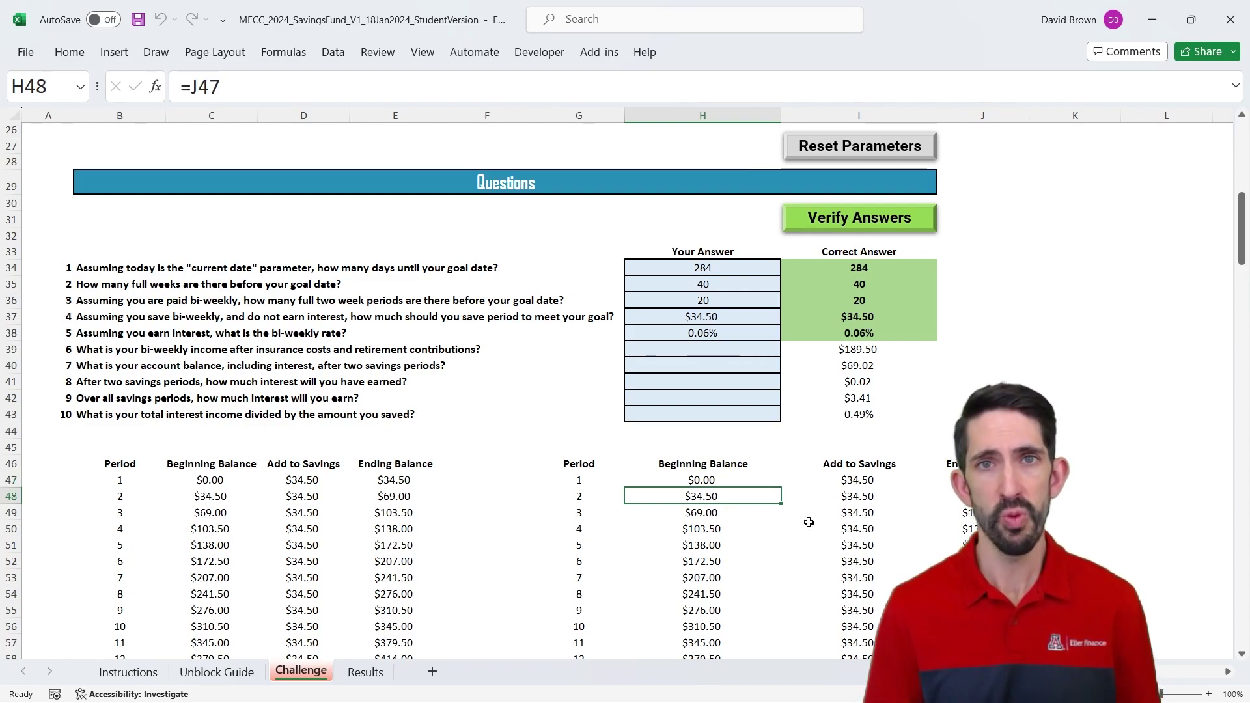
left_click(716, 336)
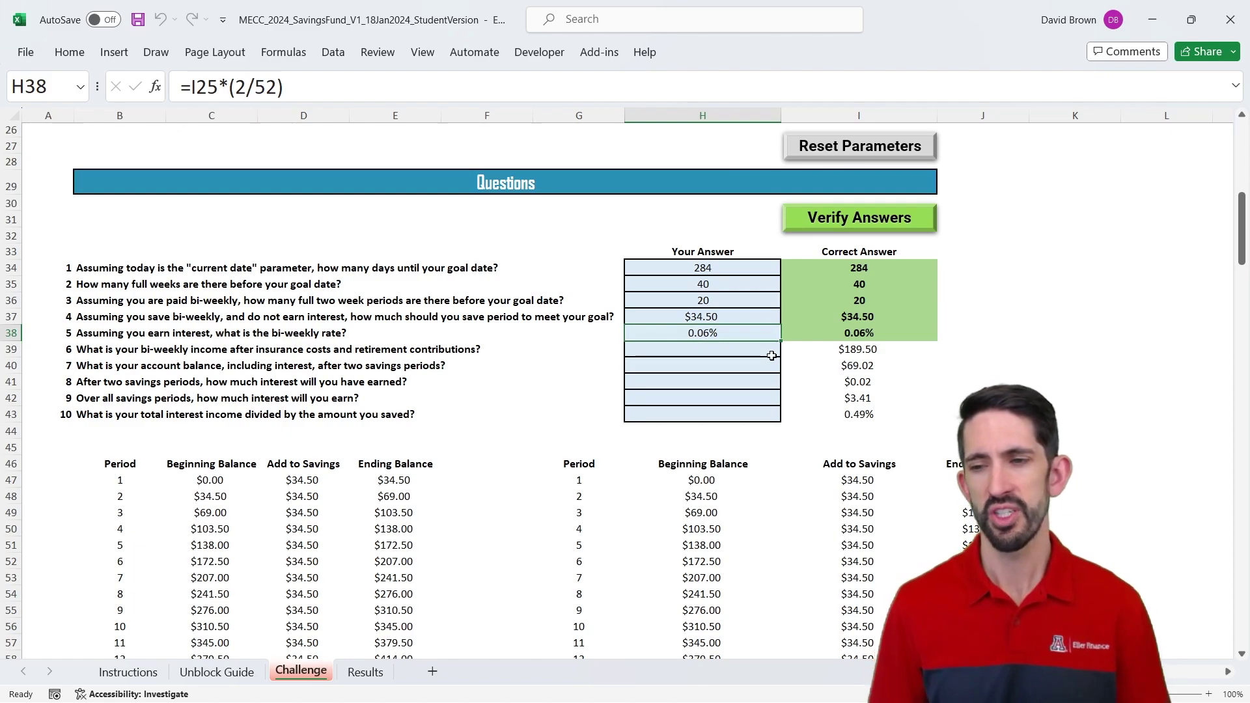
Step: Move the Add to Savings and Ending Balance columns one column right, from I46:J66 to J46
left_click(852, 459)
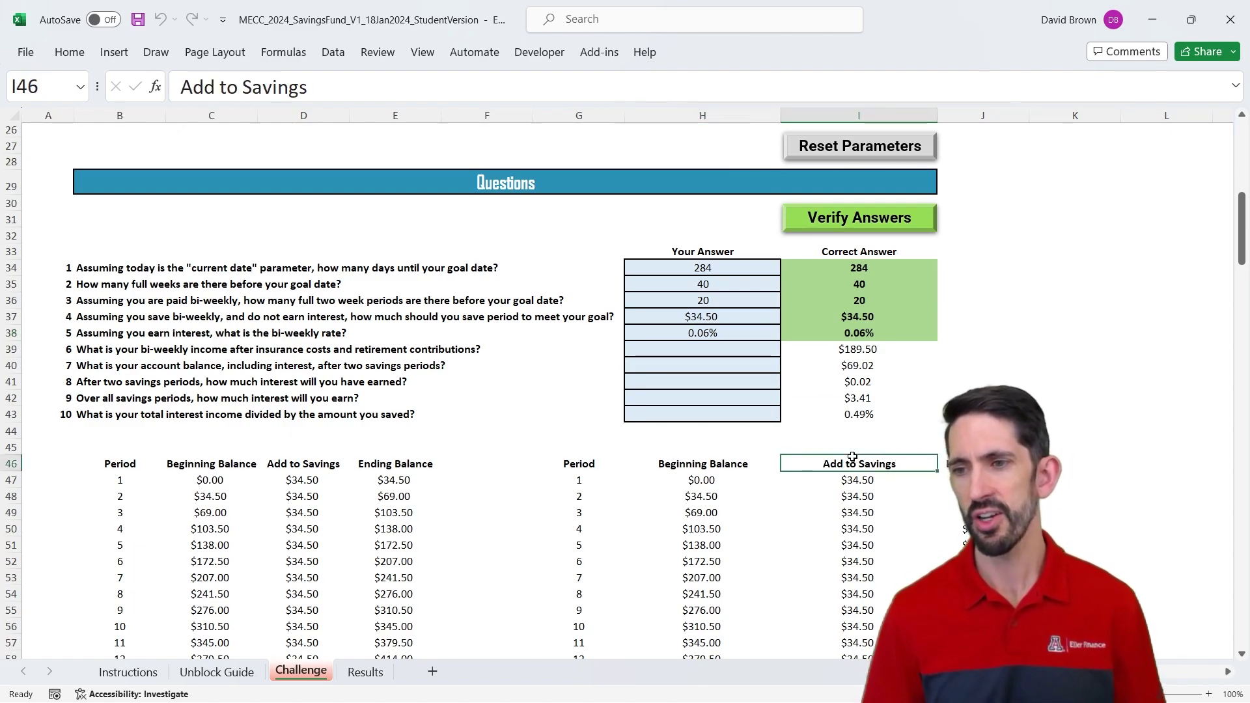
key("shift+Right")
key("ctrl+shift+Down")
key("ctrl+c")
key("Right")
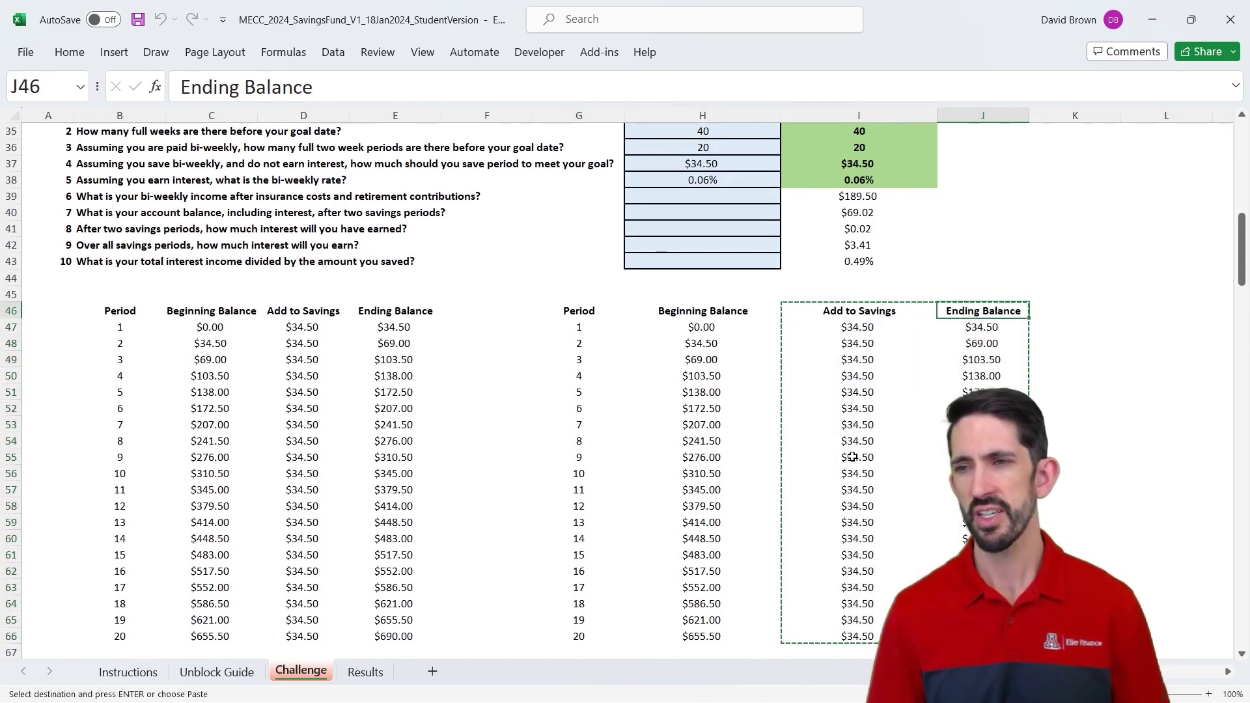
key("Return")
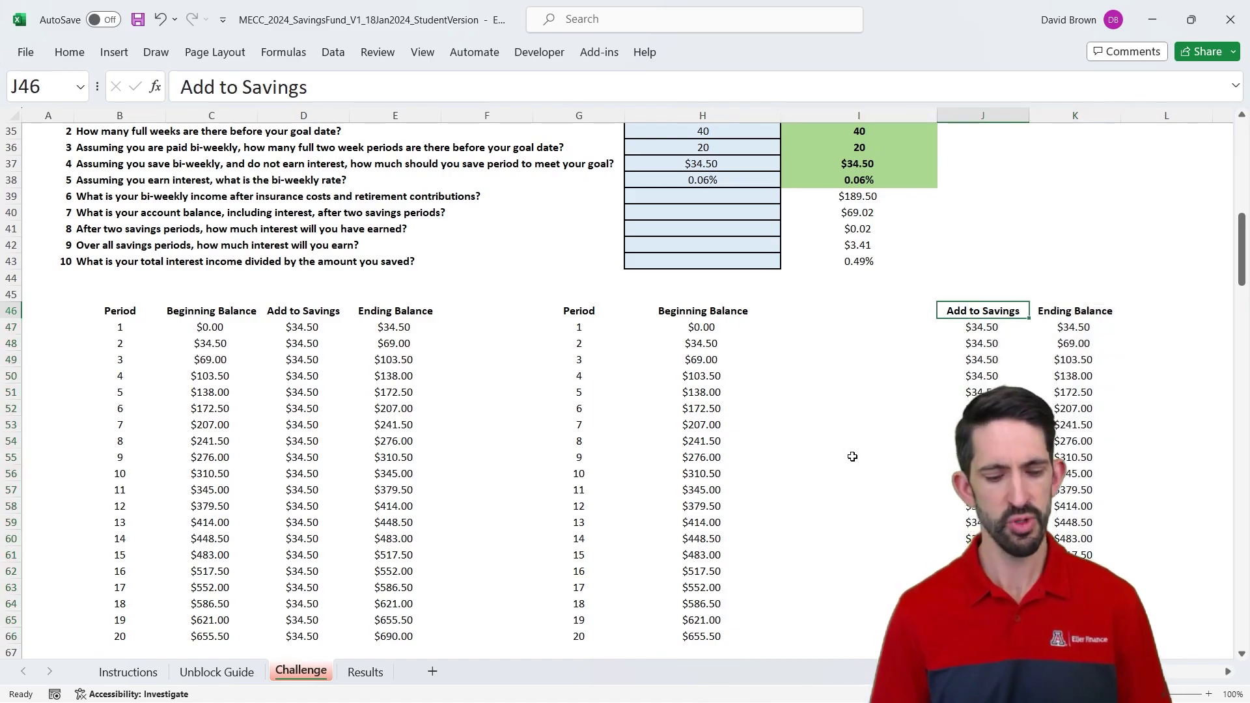
Step: Give the freed column I46 the header 'Earned Interest' with matching header formatting
key("ctrl+c")
key("Left")
key("ctrl+v")
key("BackSpace")
type("Earned Interest")
key("ctrl+Return")
Step: Enter the centred earned interest formula =H47*$H$38 in I47
key("Down")
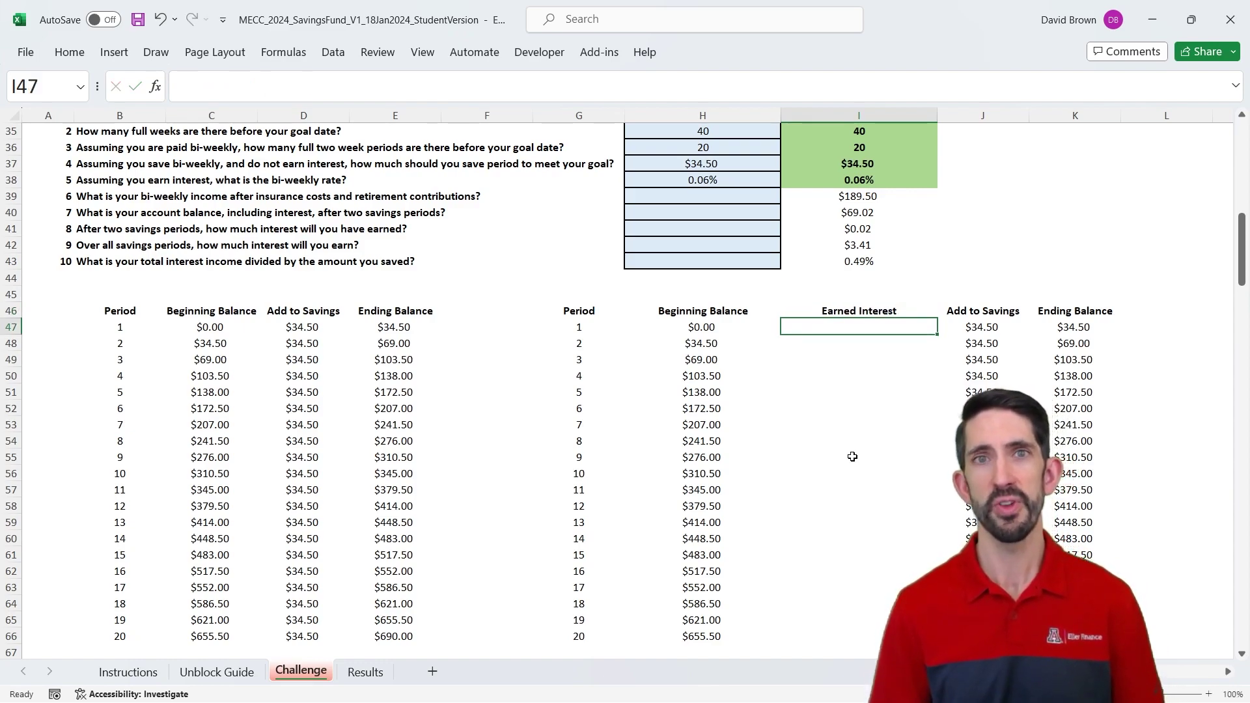
type("=")
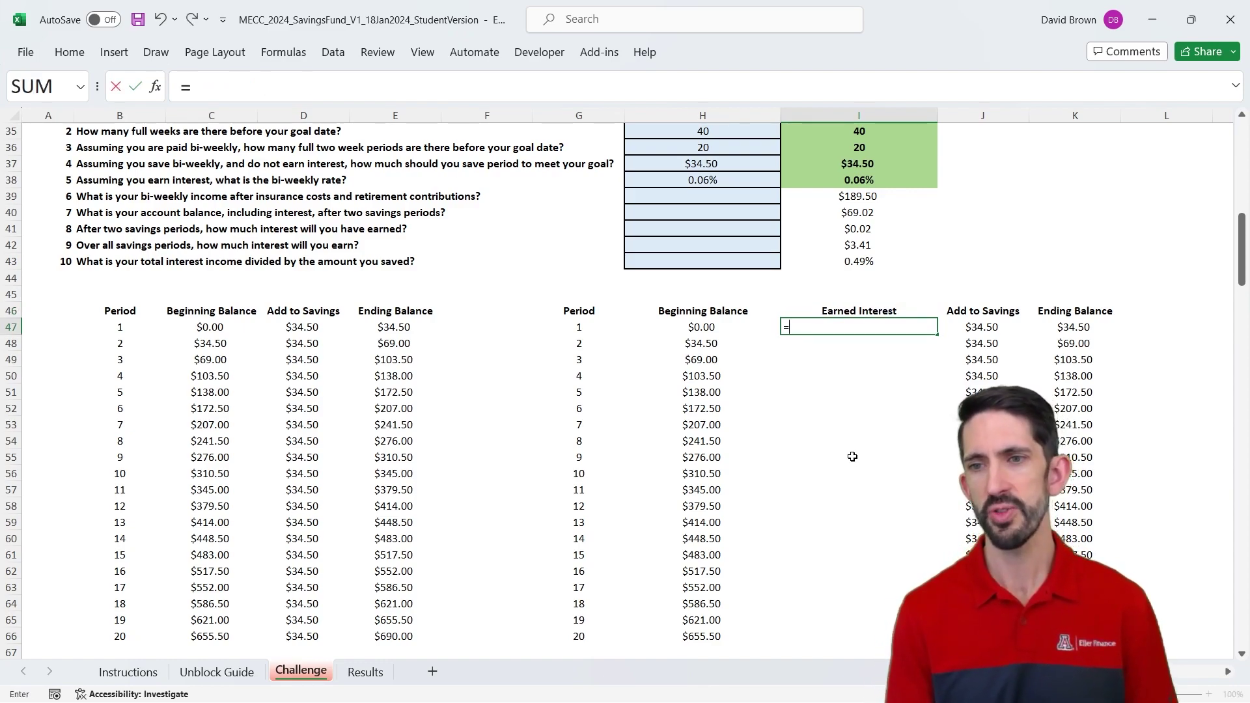
key("Left")
type("*")
key("Up")
key("Up")
key("Up")
key("Left")
key("Up")
key("Up")
key("Up")
key("Up")
key("Up")
key("Up")
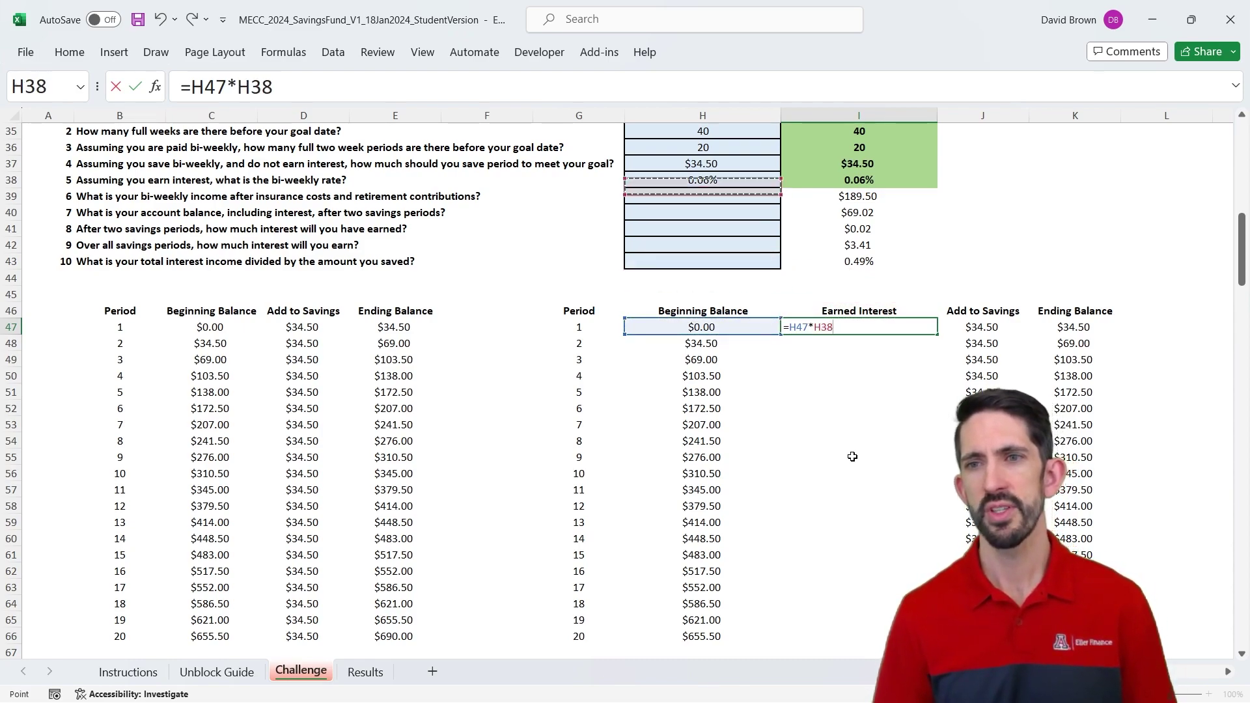
key("F4")
key("ctrl+Return")
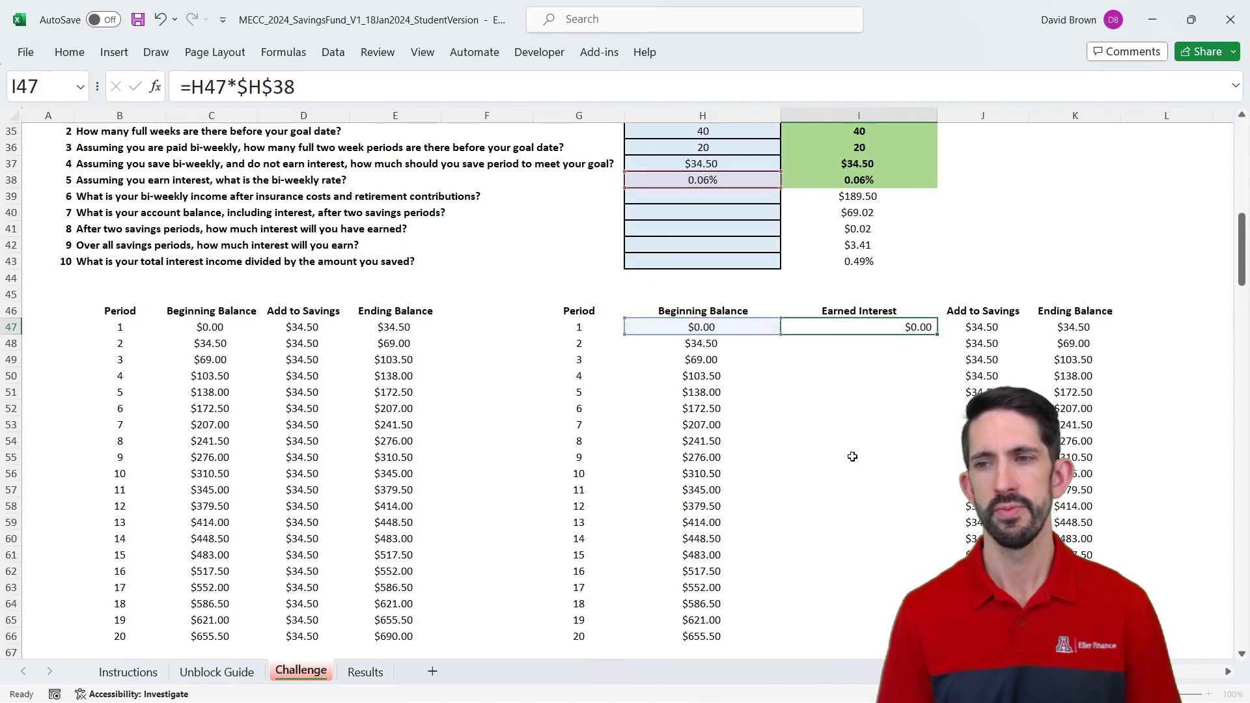
key("alt+h")
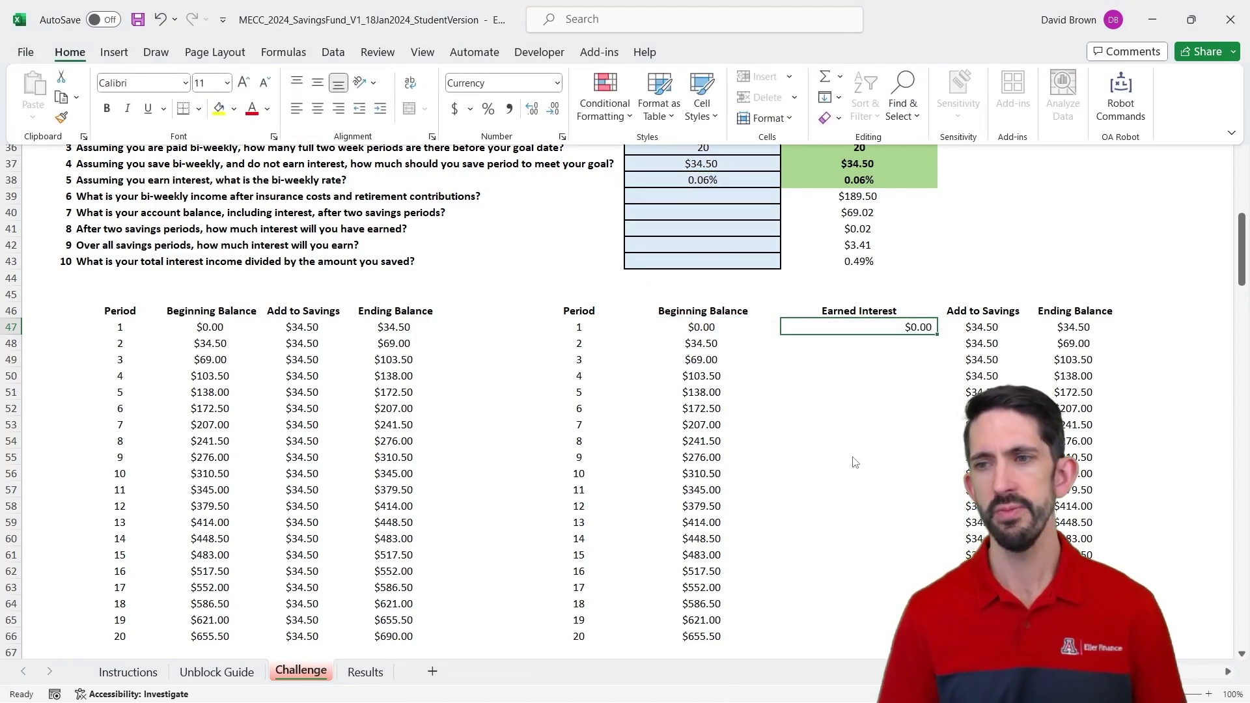
key("a")
key("c")
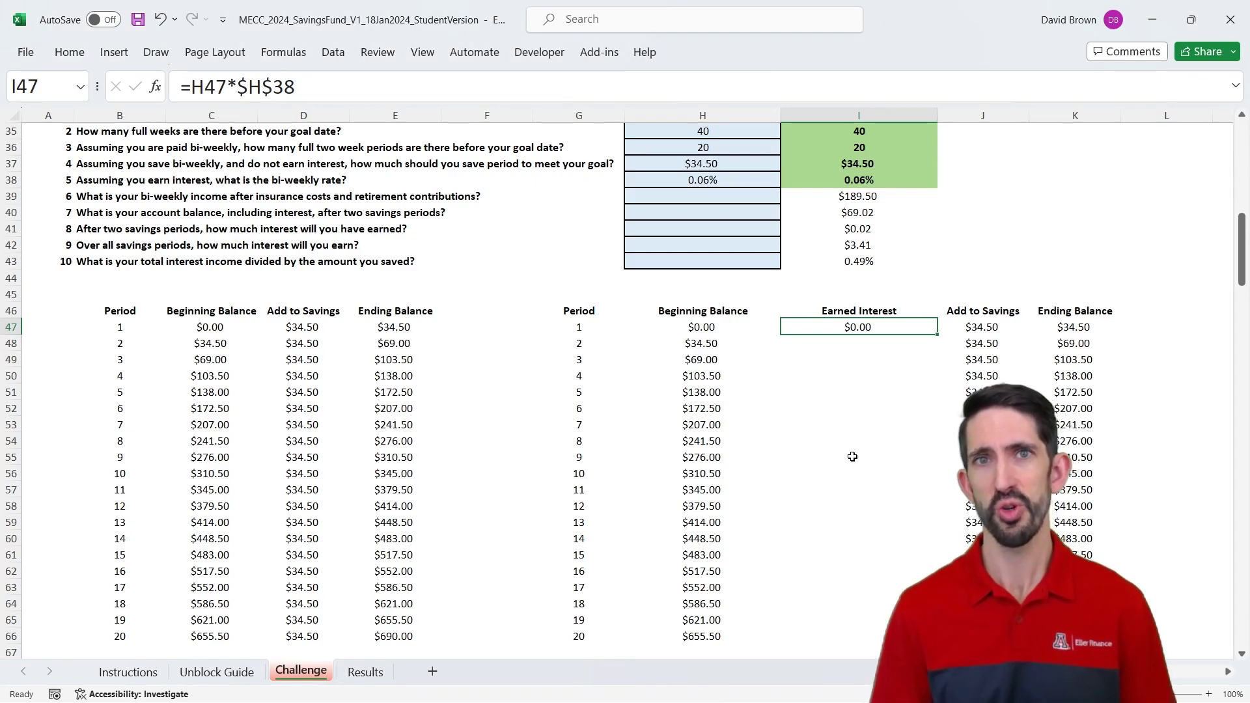
Step: Fill the interest formula down through period 20, rising to $0.38
key("Left")
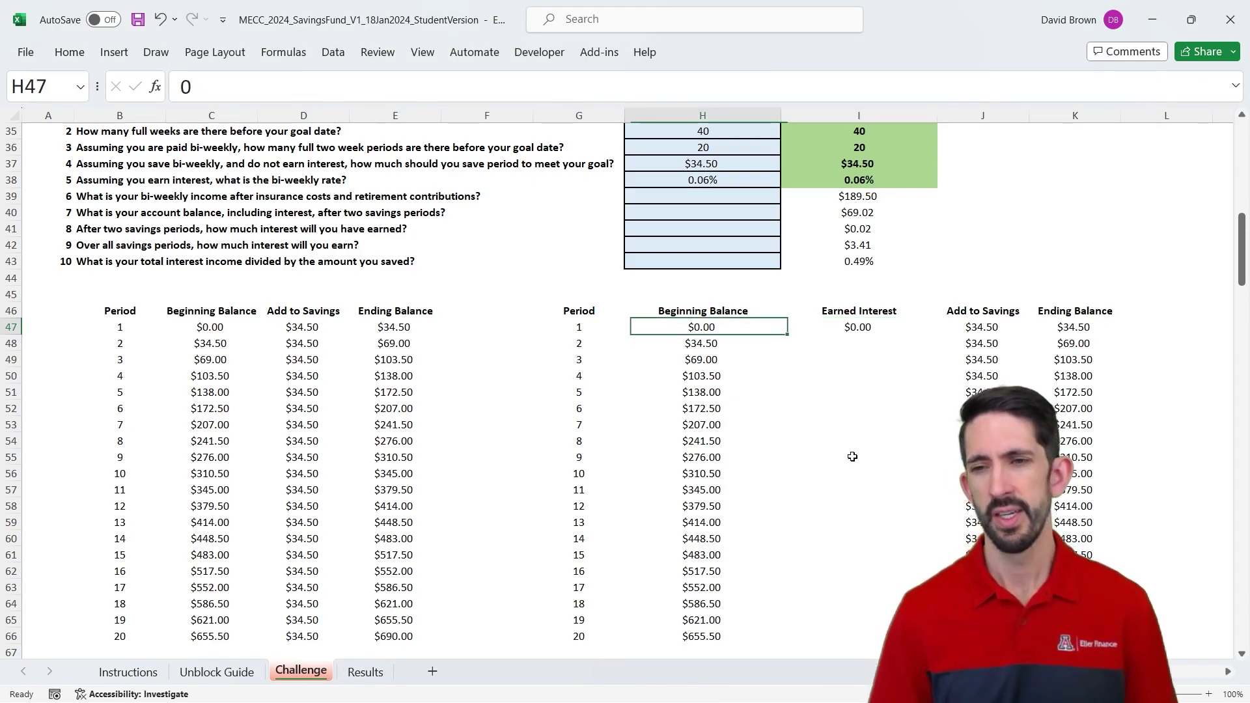
key("ctrl+Down")
key("Right")
key("ctrl+shift+Up")
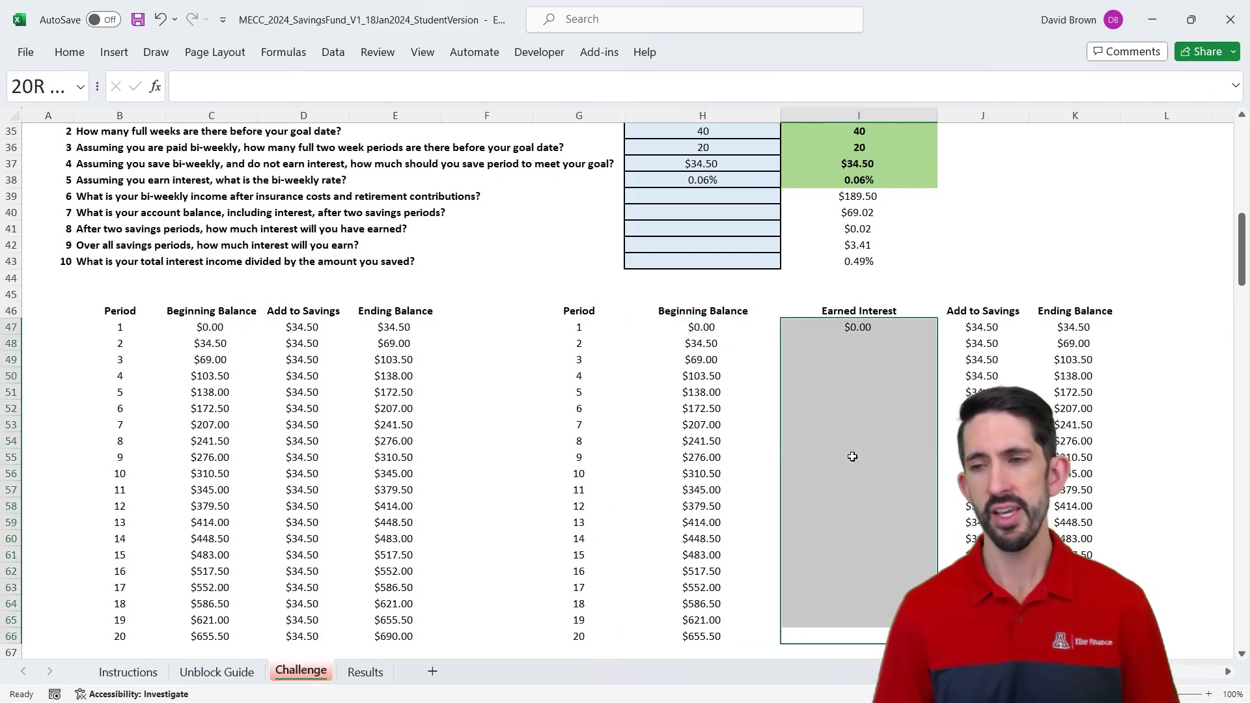
key("ctrl+d")
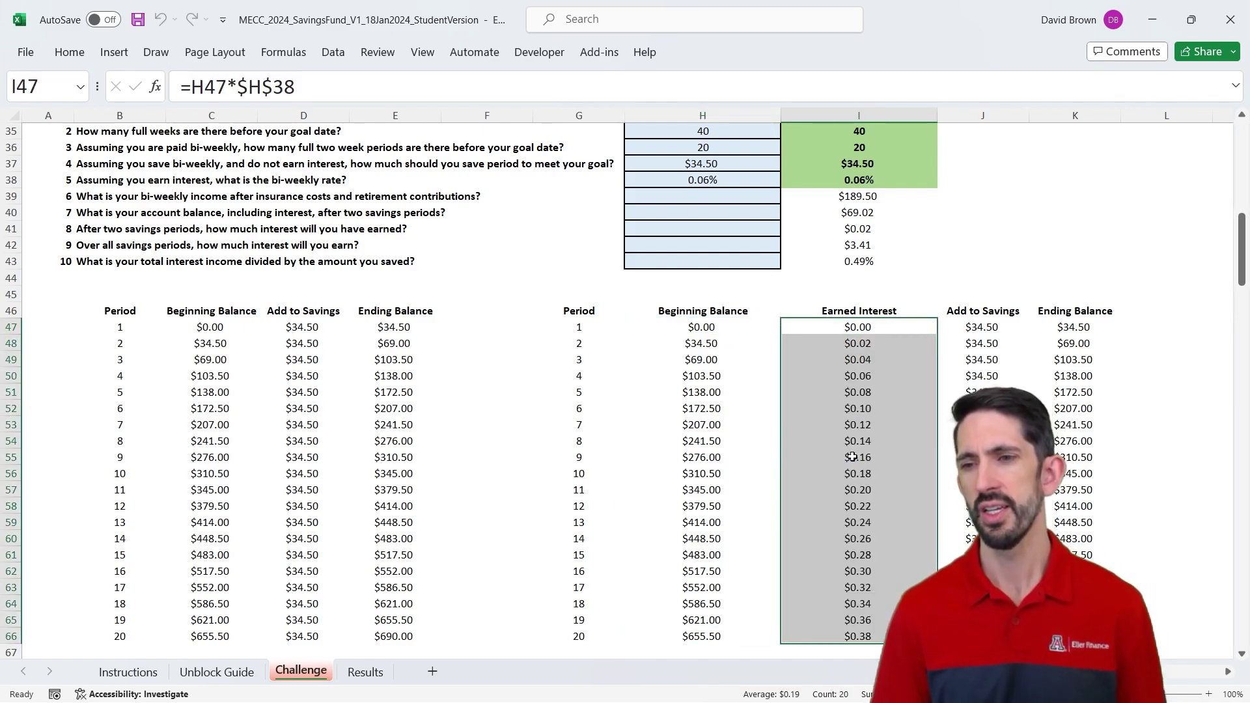
key("Down")
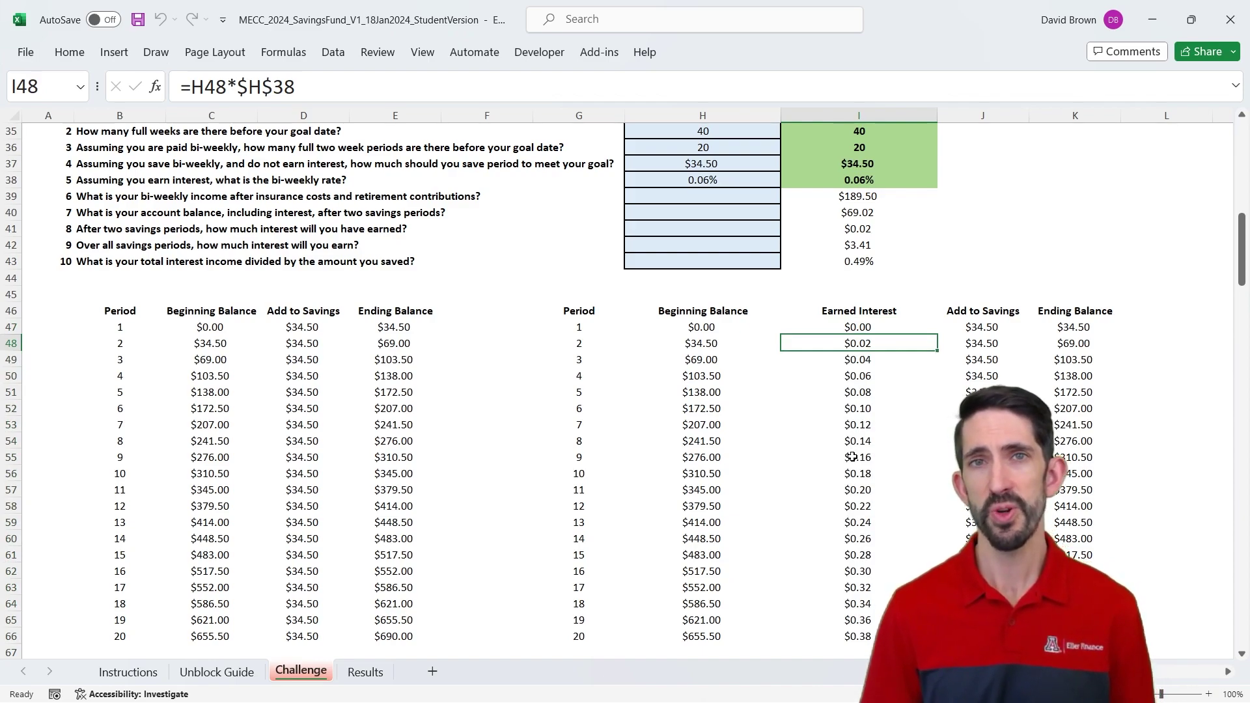
key("Down")
key("Down")
key("Down")
key("Down")
key("Down")
key("Down")
key("Down")
key("Down")
key("Down")
key("Down")
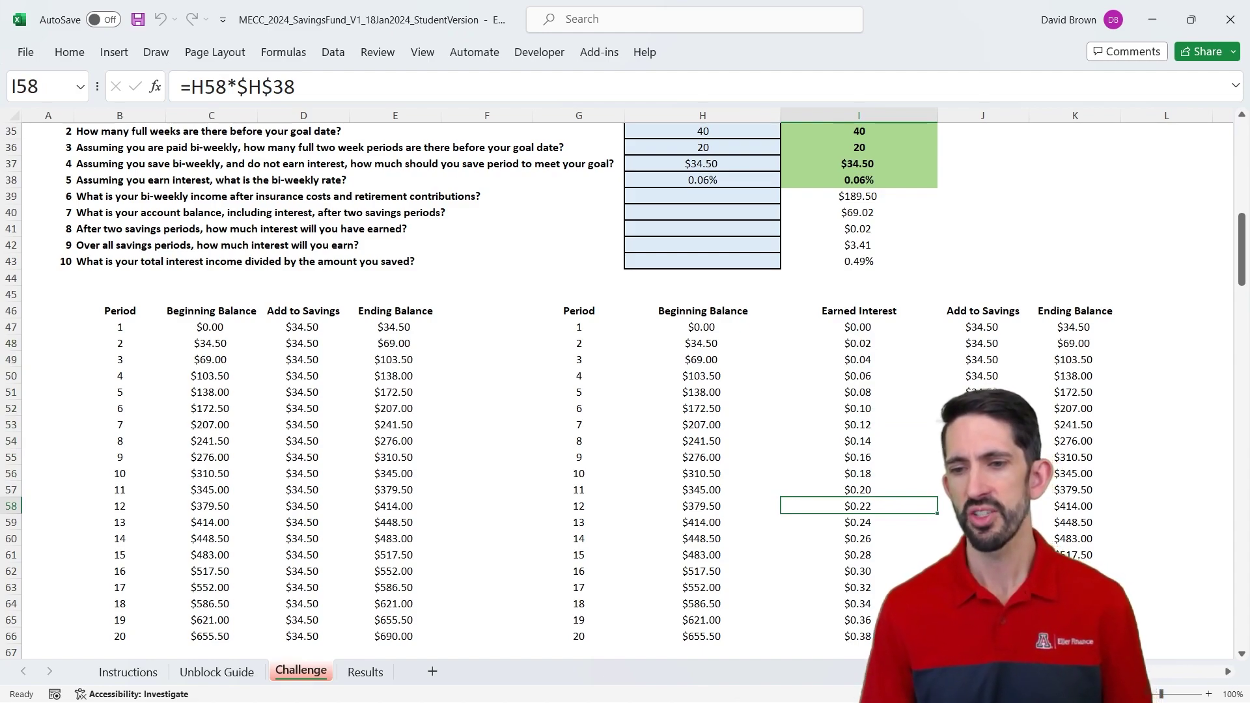
key("ctrl+Down")
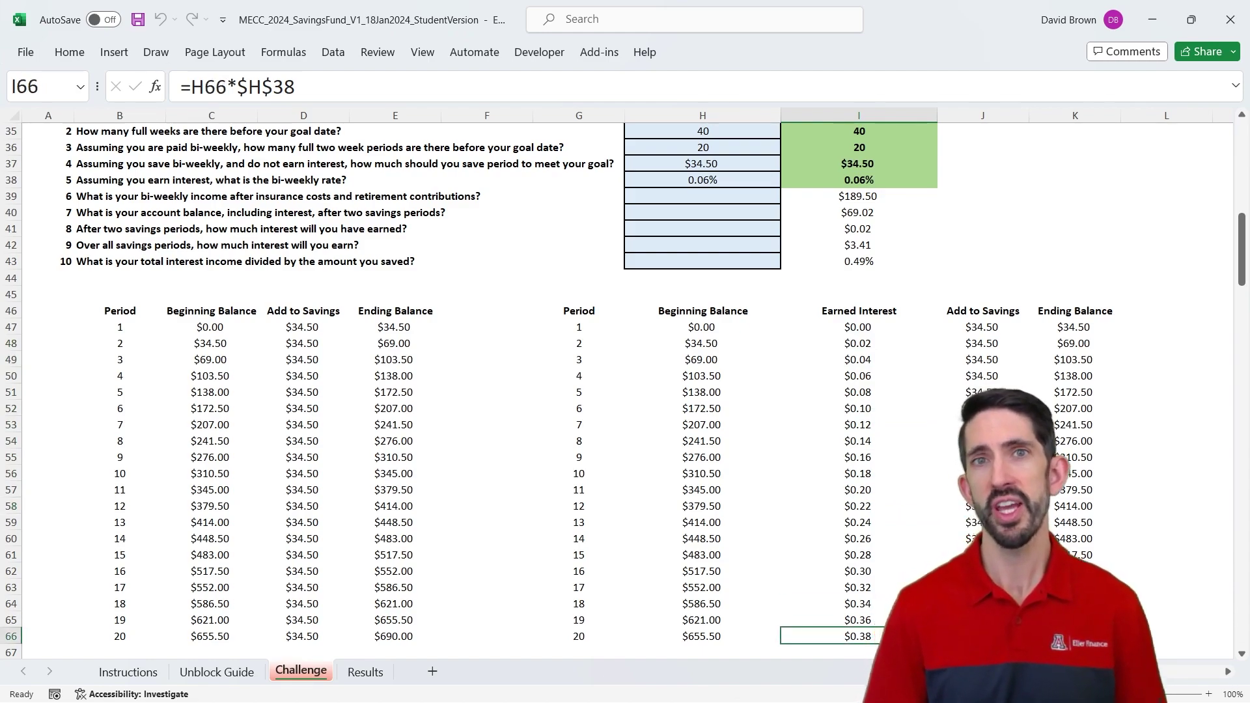
key("Left")
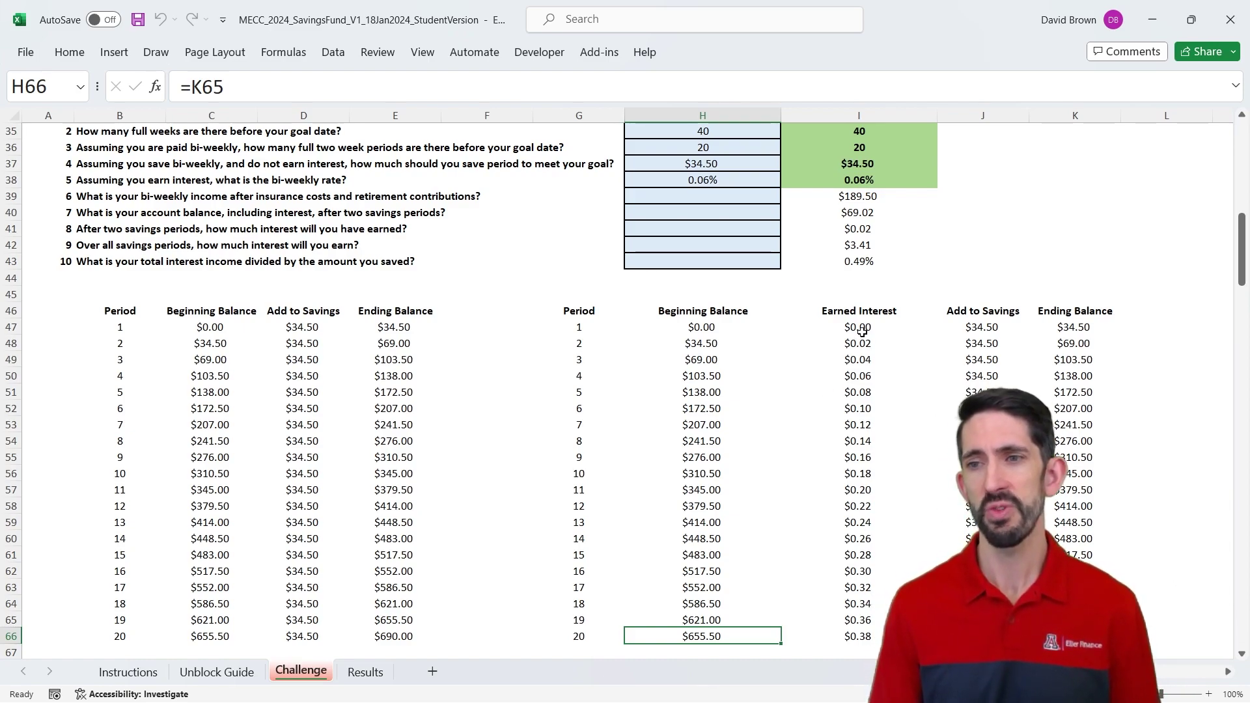
Step: Change K47 to =H47+J47+I47 and fill it down, so period 20 ends at $693.79
left_click(1075, 326)
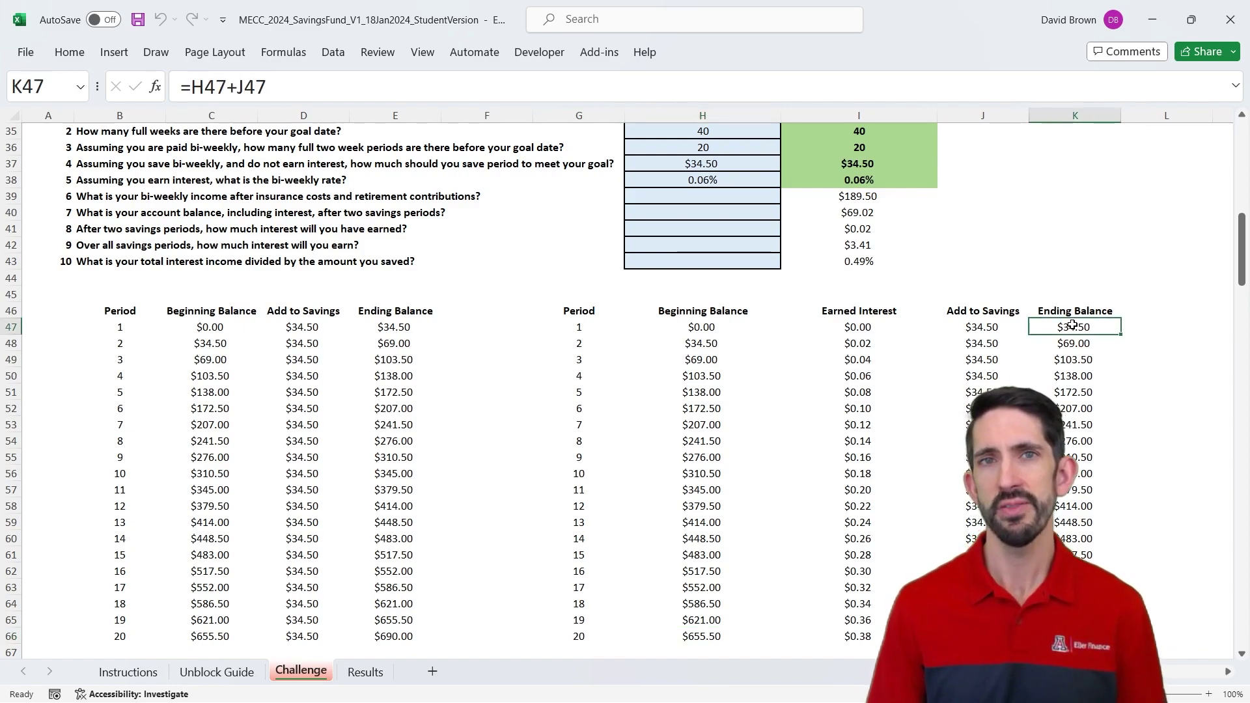
double_click(1072, 327)
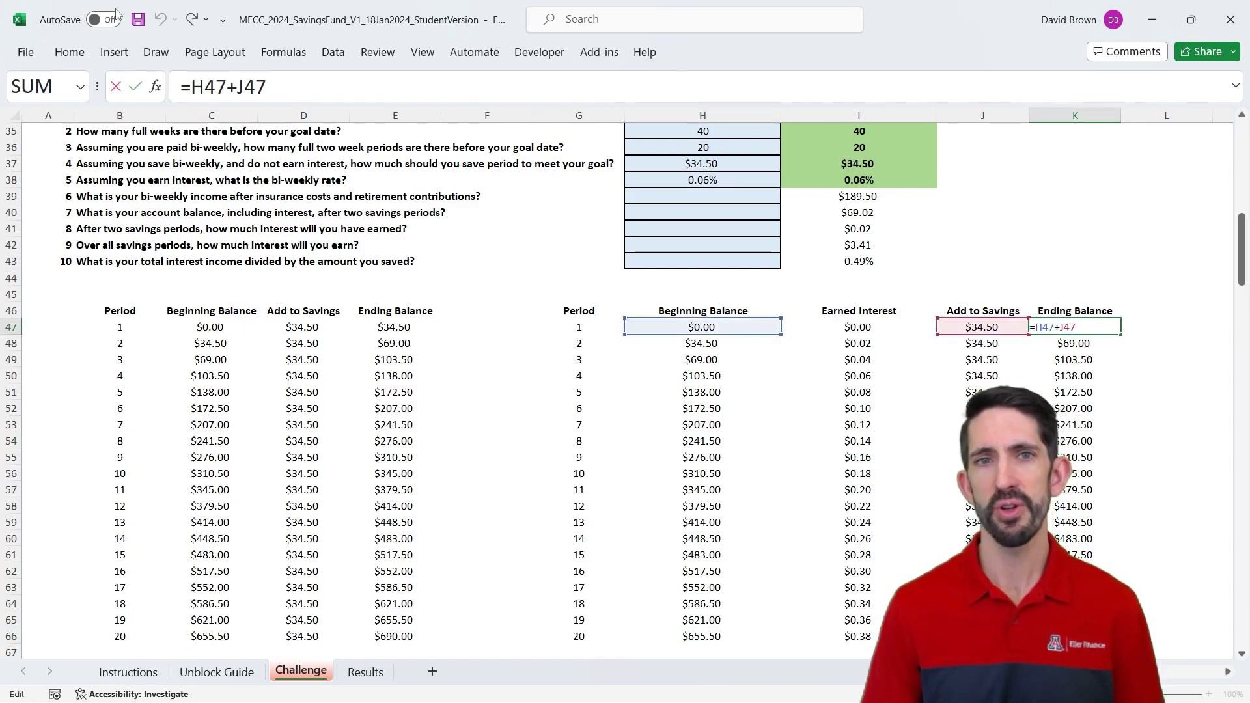
type("+")
left_click(863, 327)
key("Return")
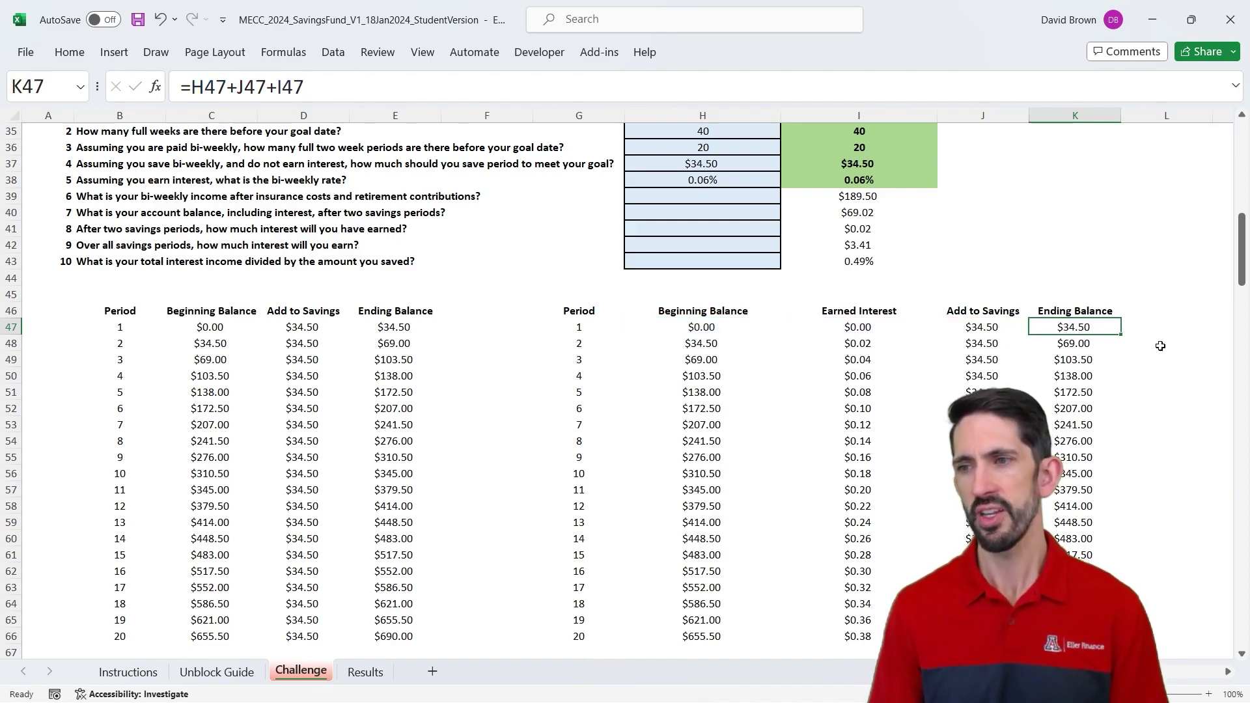
double_click(1122, 334)
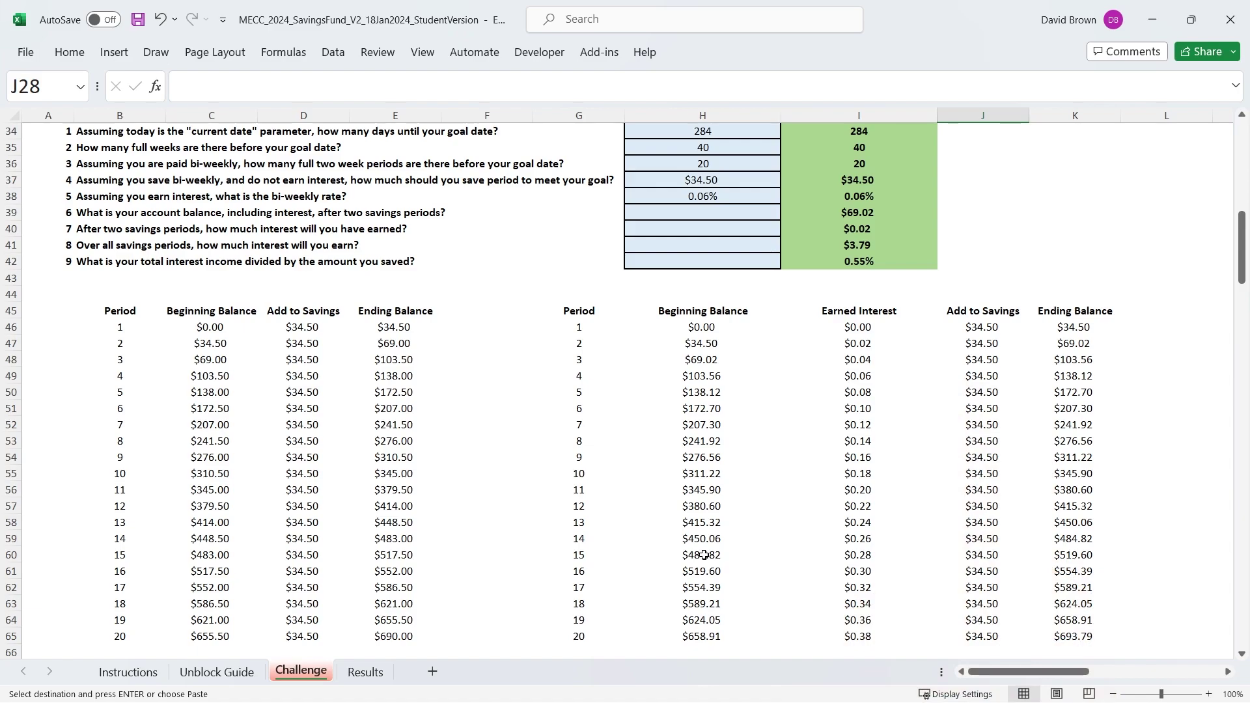
left_click(1071, 640)
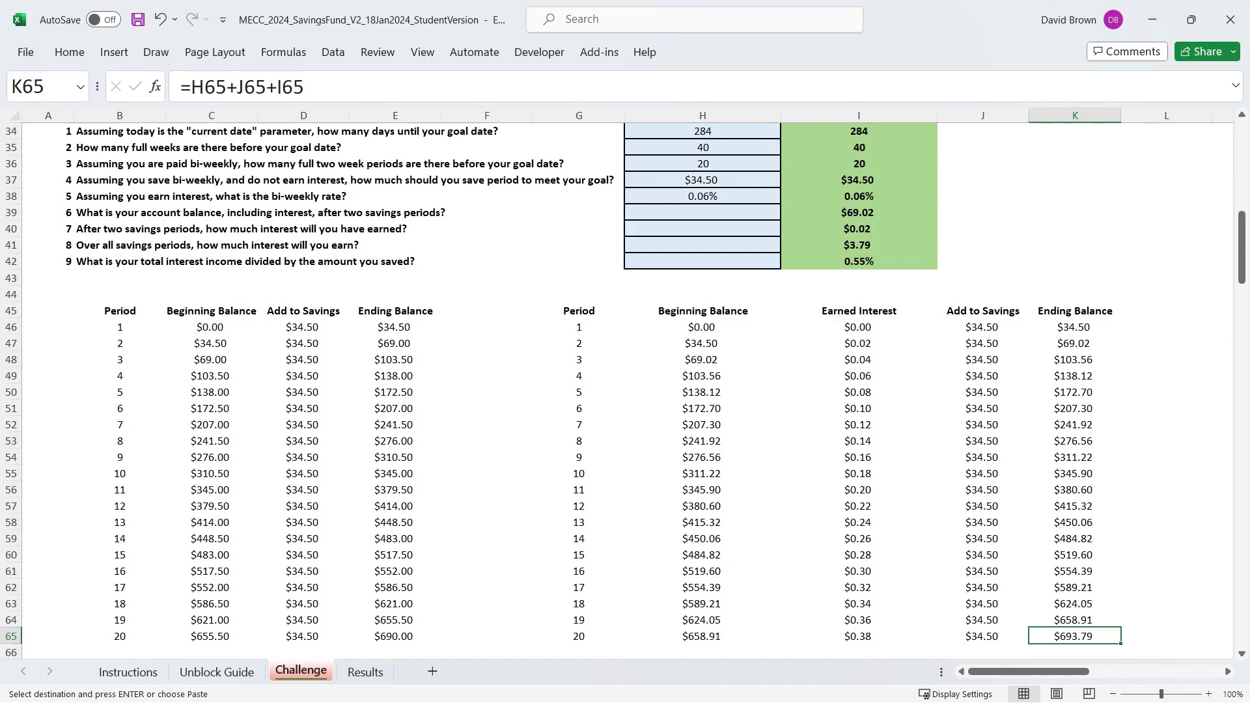
mouse_move(297, 697)
left_click(395, 636)
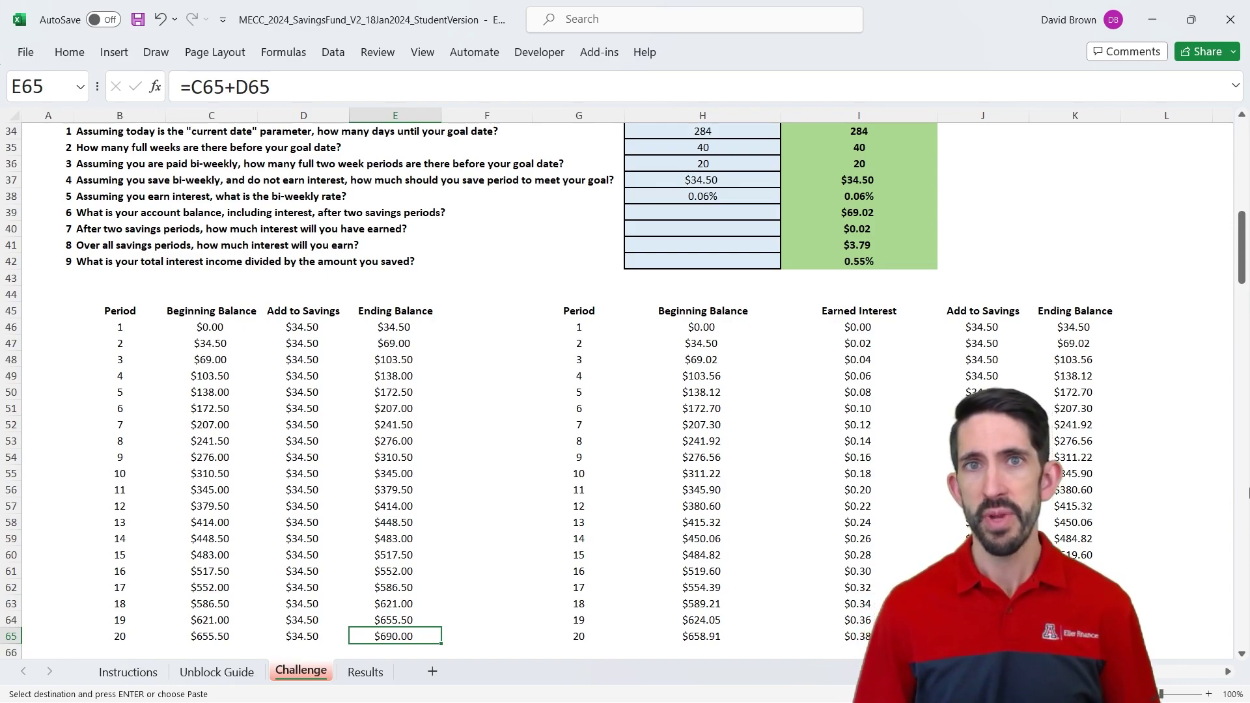
left_click(754, 220)
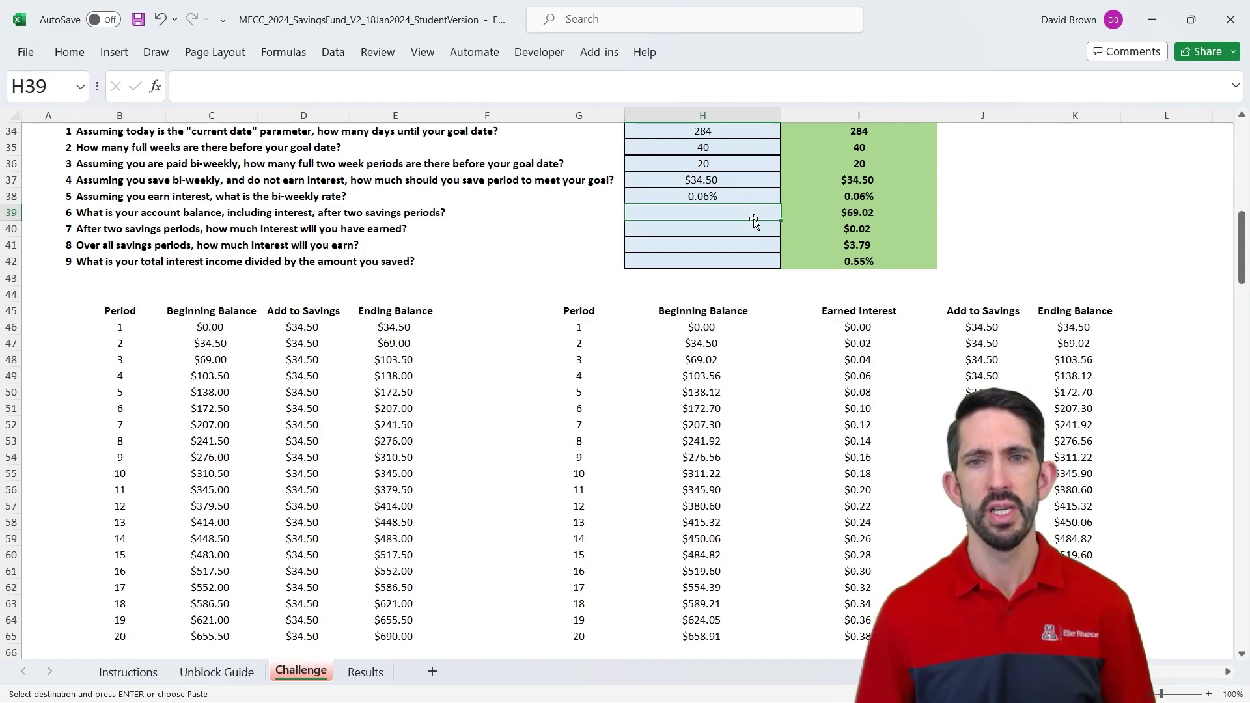
Step: Answer question 6 with a reference to period 2's ending balance, showing $69.02
key("Escape")
type("=")
left_click(1085, 344)
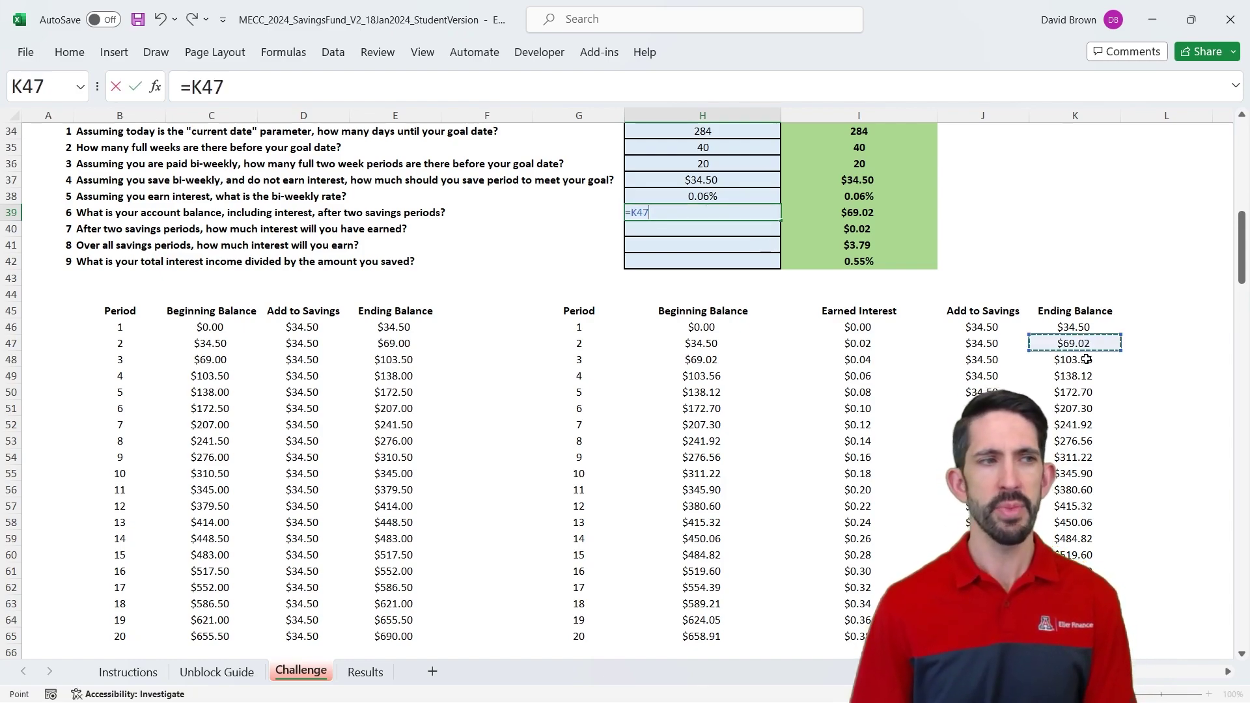
key("ctrl+Return")
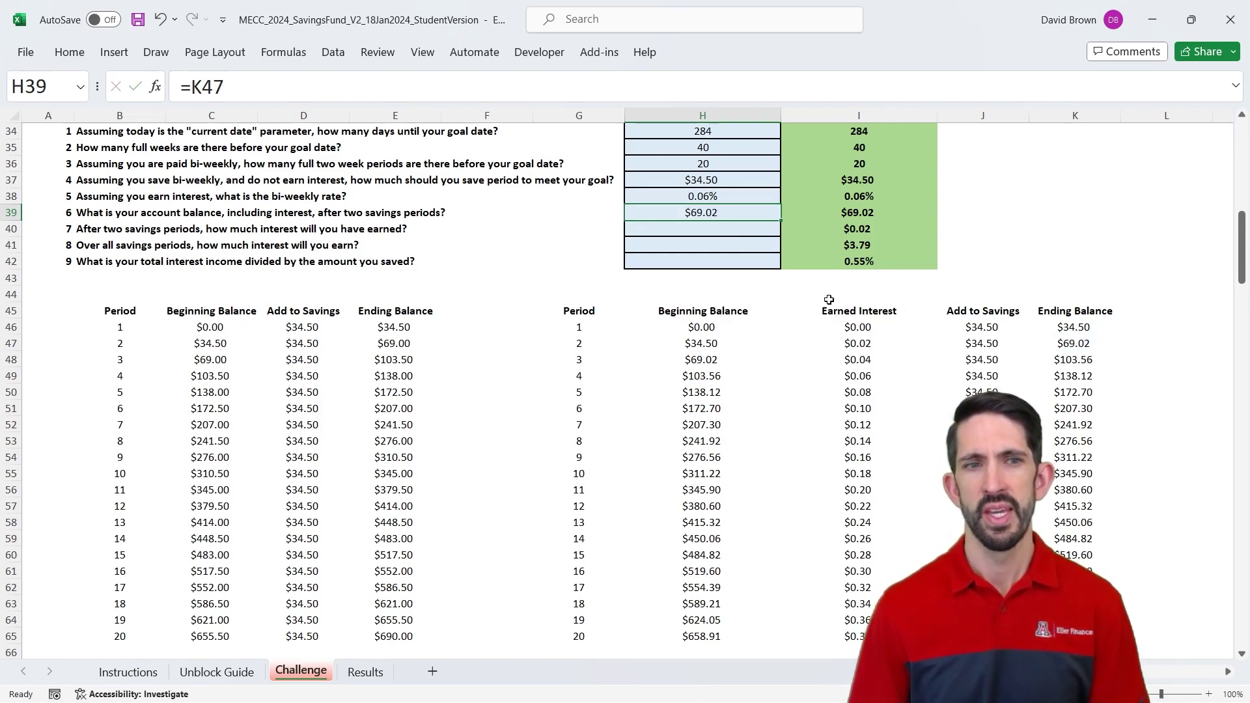
key("Down")
key("Up")
Step: Enter question 7's answer in H40 as =SUM of the first two periods' earned interest
key("Down")
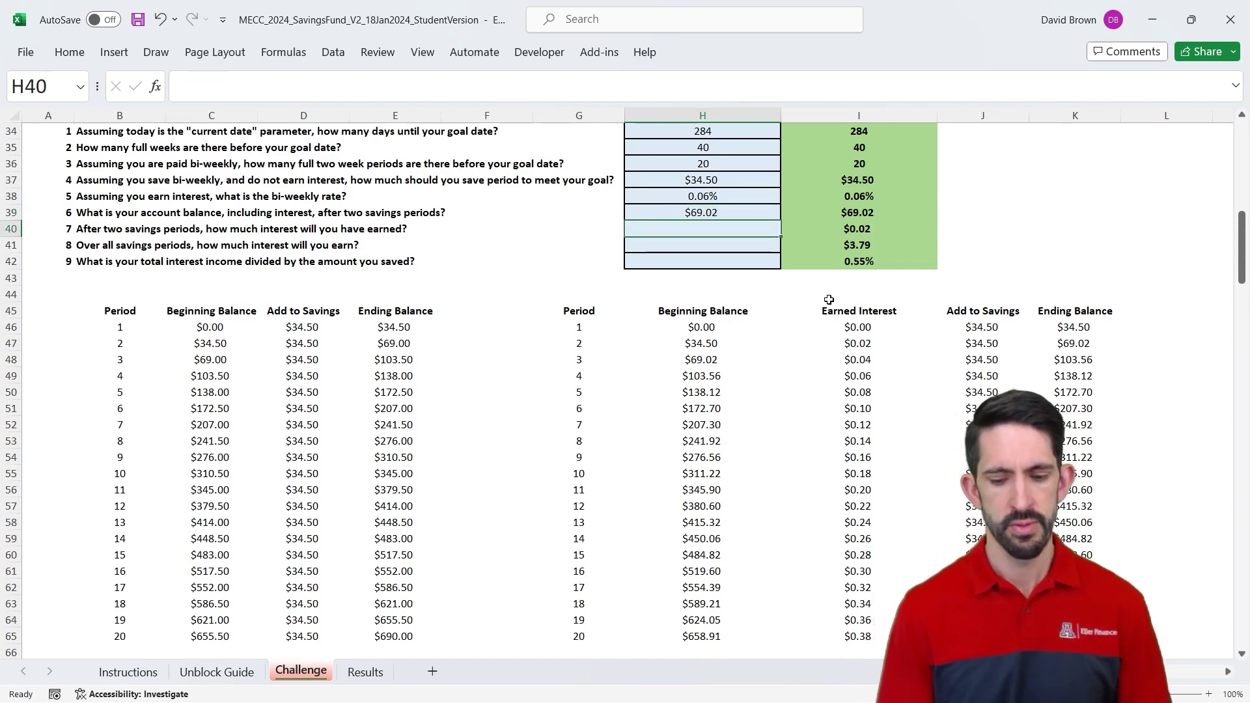
type("=sum")
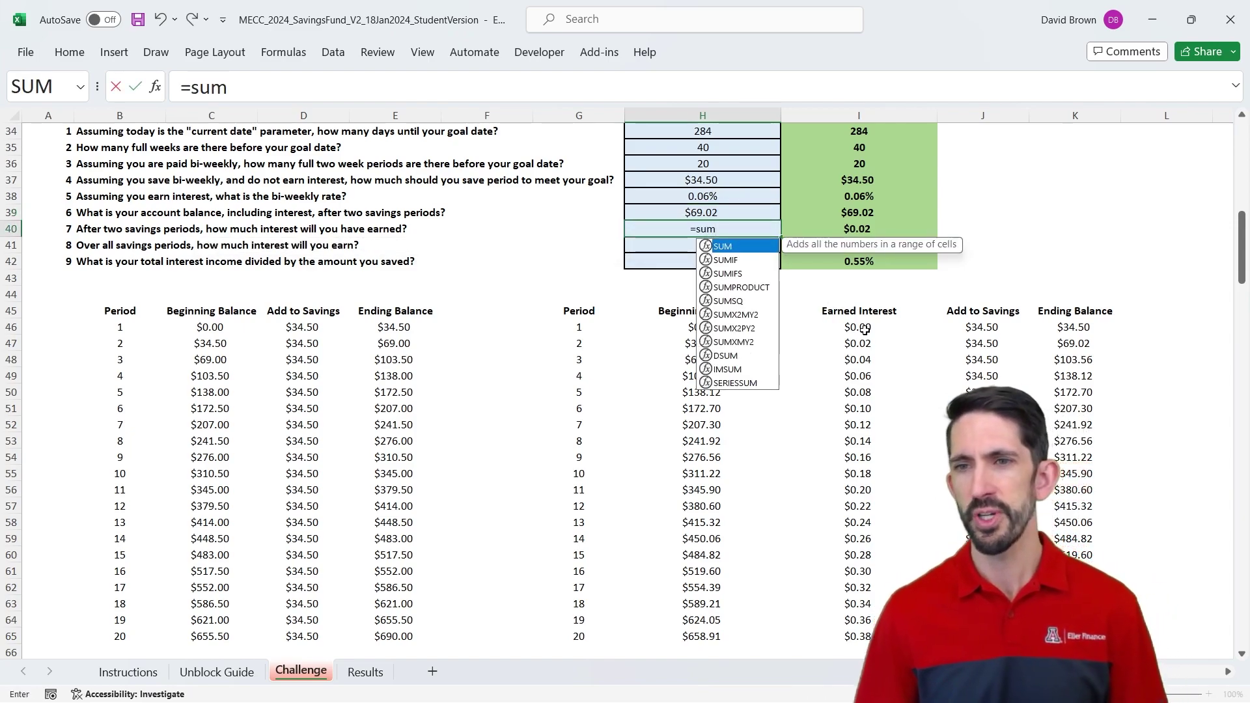
type("(")
left_click_drag(864, 330, 865, 335)
type(")")
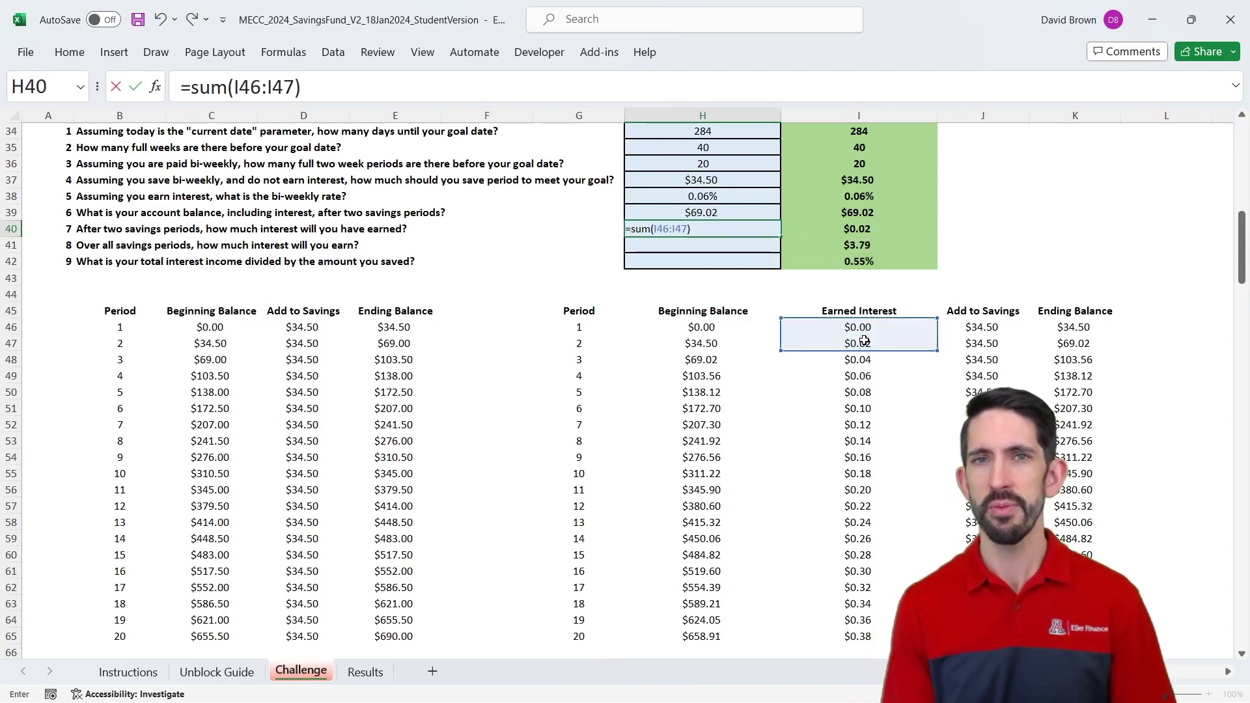
key("ctrl+Return")
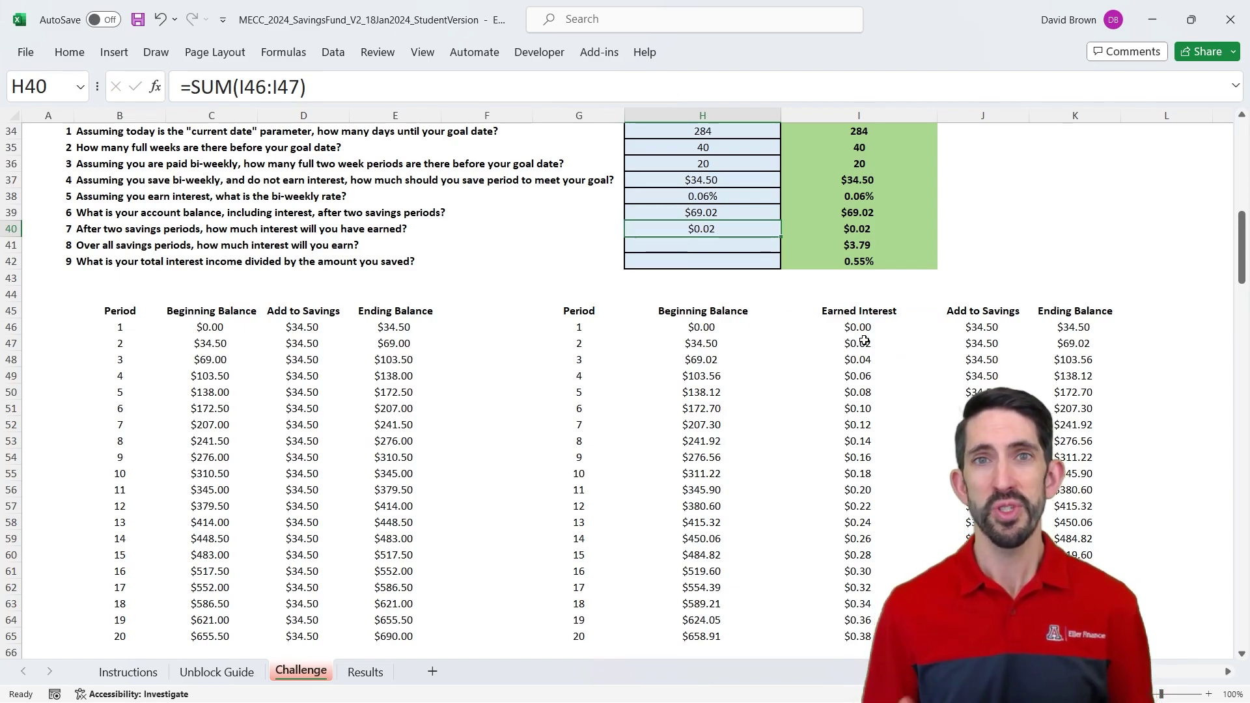
Step: Re-enter =sum(i46:i47) for question 7, then total all interest in H41 with =SUM(I46:I65), giving $3.79
type("=sum(i46:i47)")
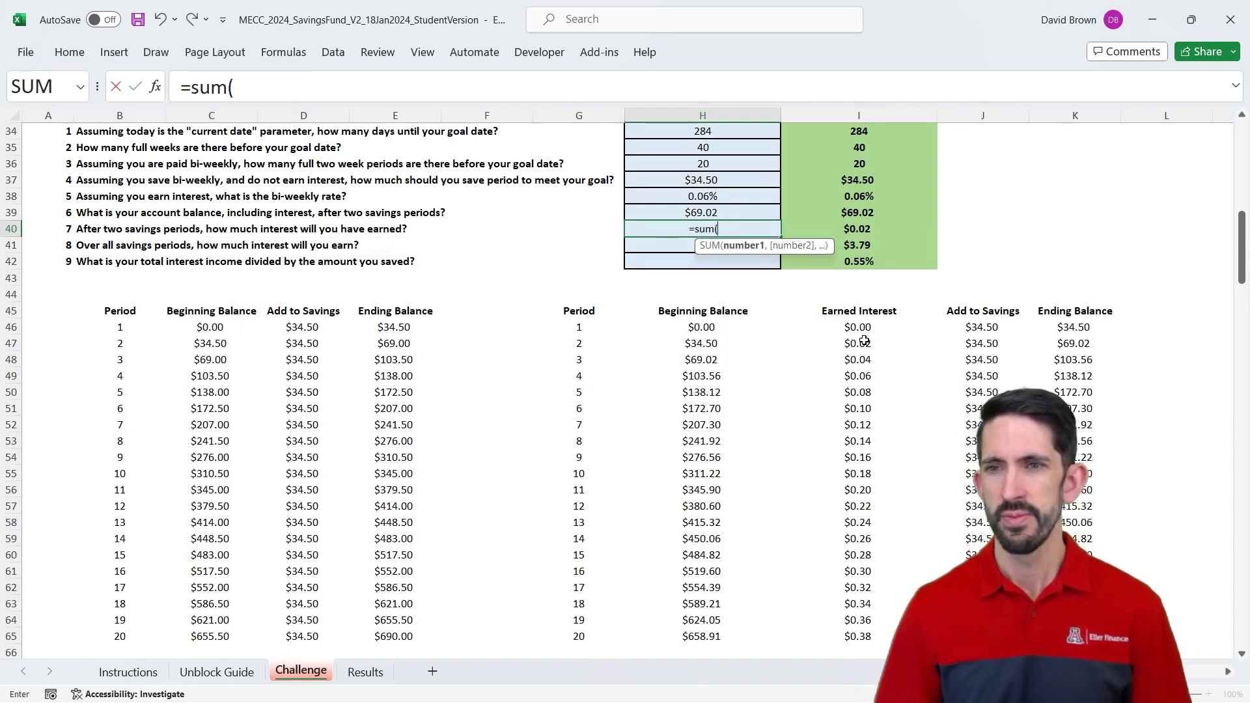
key("Return")
key("Down")
type("=sum(")
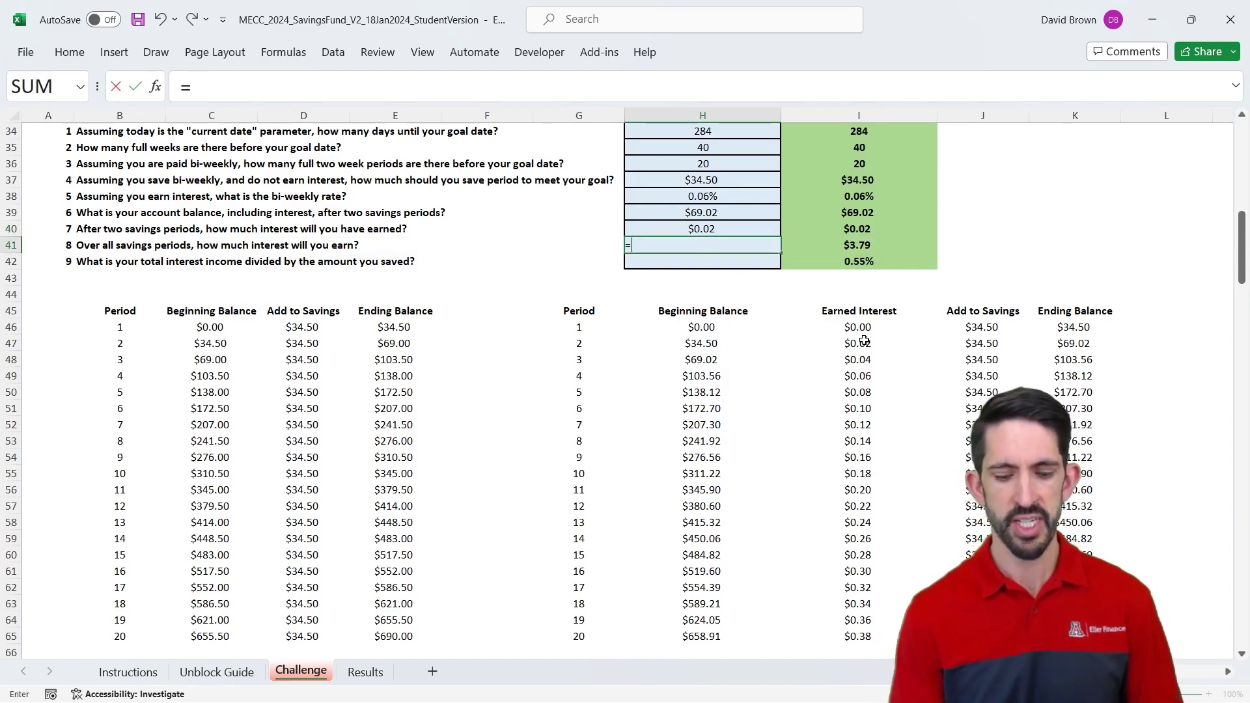
key("Down")
key("Down")
key("Down")
key("Down")
key("Right")
key("Down")
key("ctrl+shift+Down")
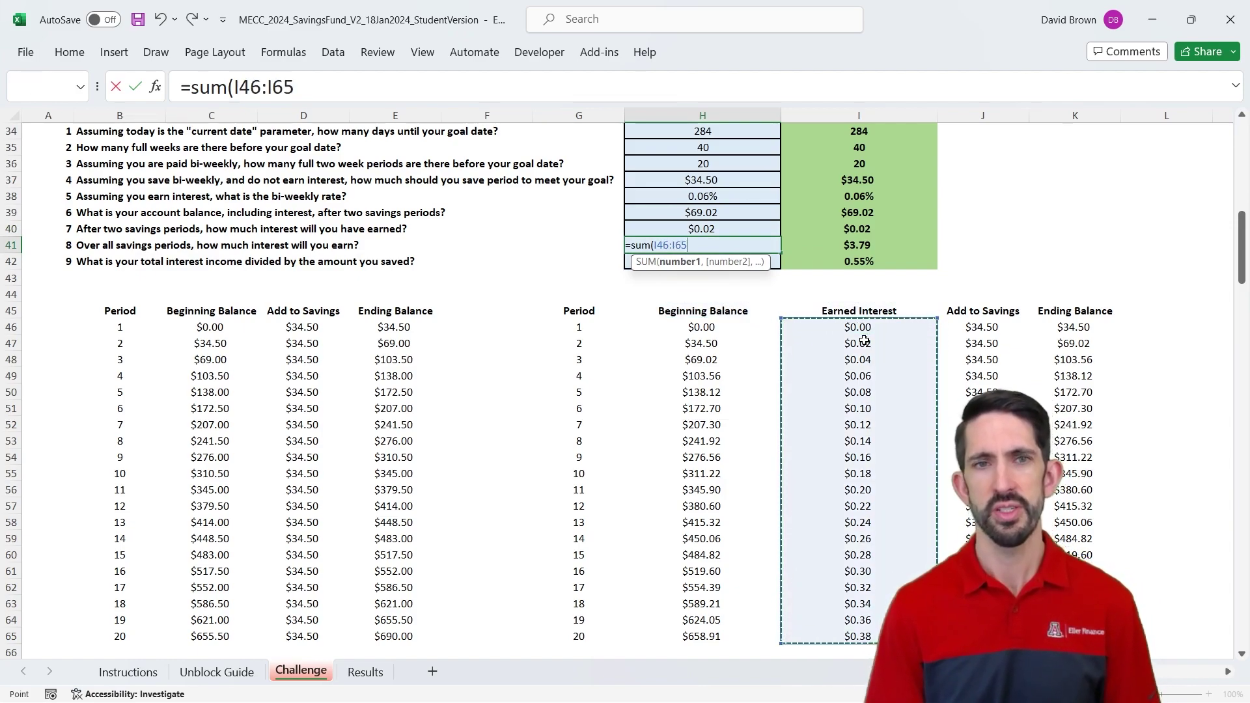
type(")")
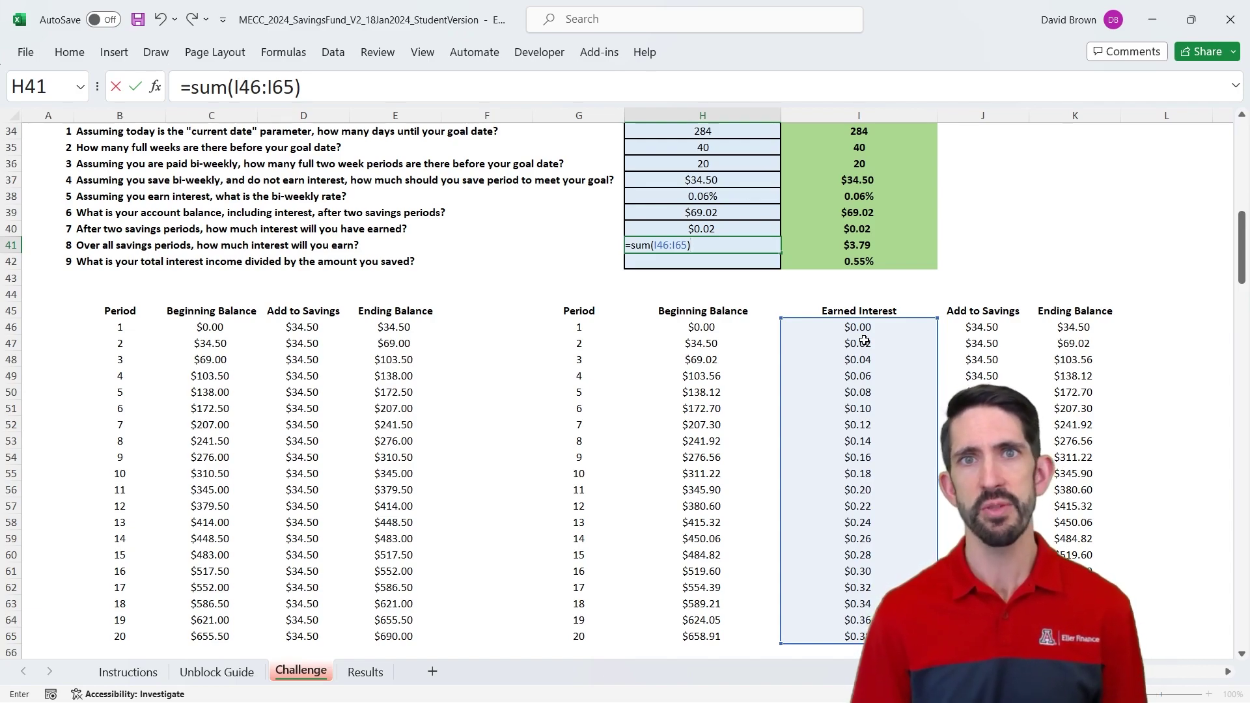
key("Return")
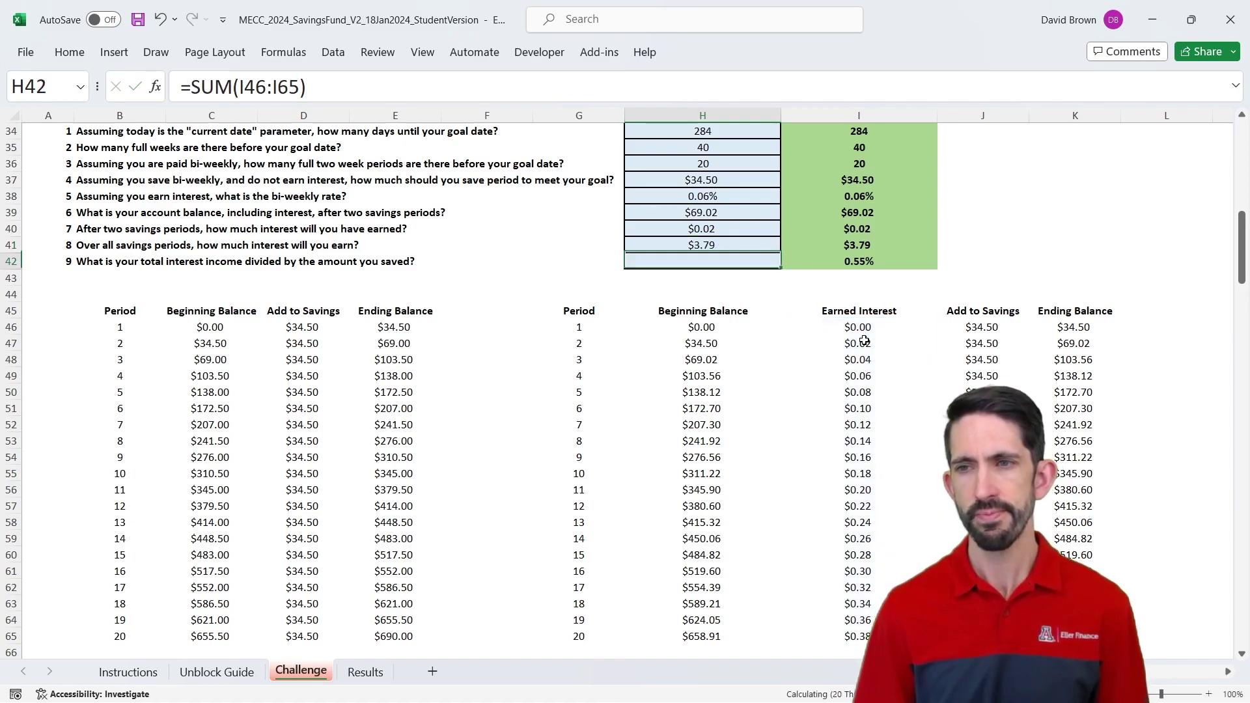
key("Up")
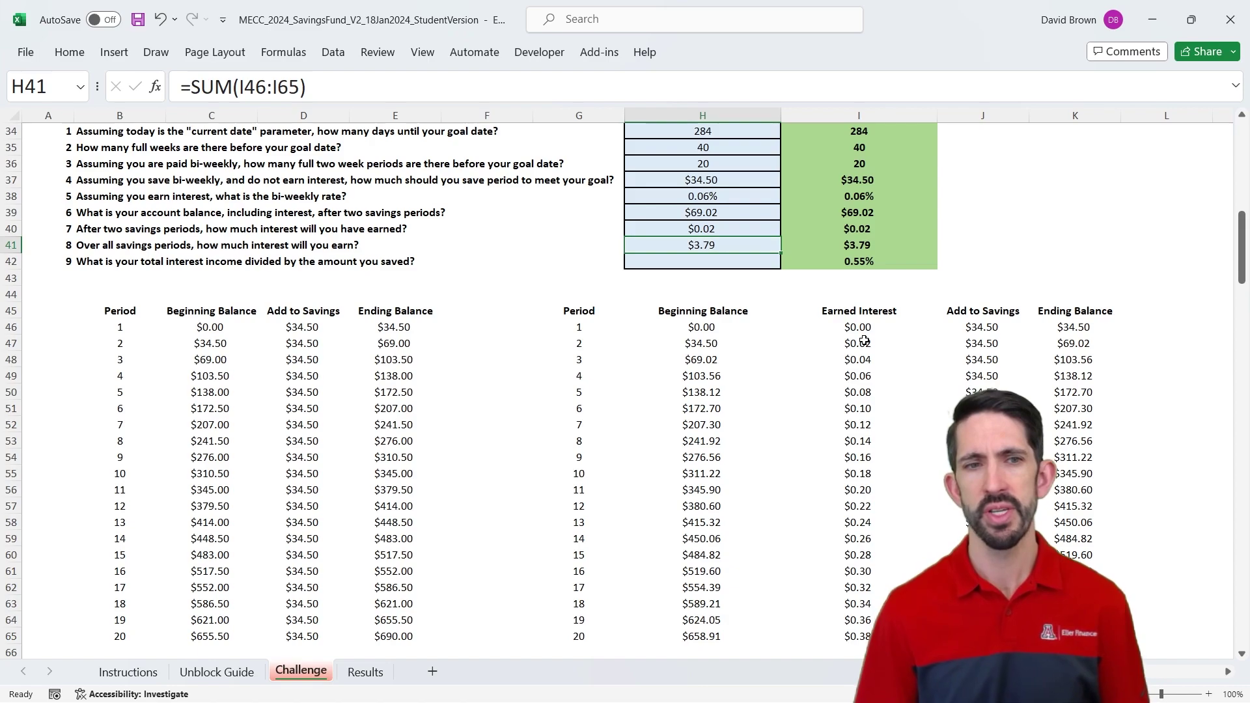
Step: Enter question 9's answer in H42 as total interest H41 divided by the sum of all savings deposits
key("Down")
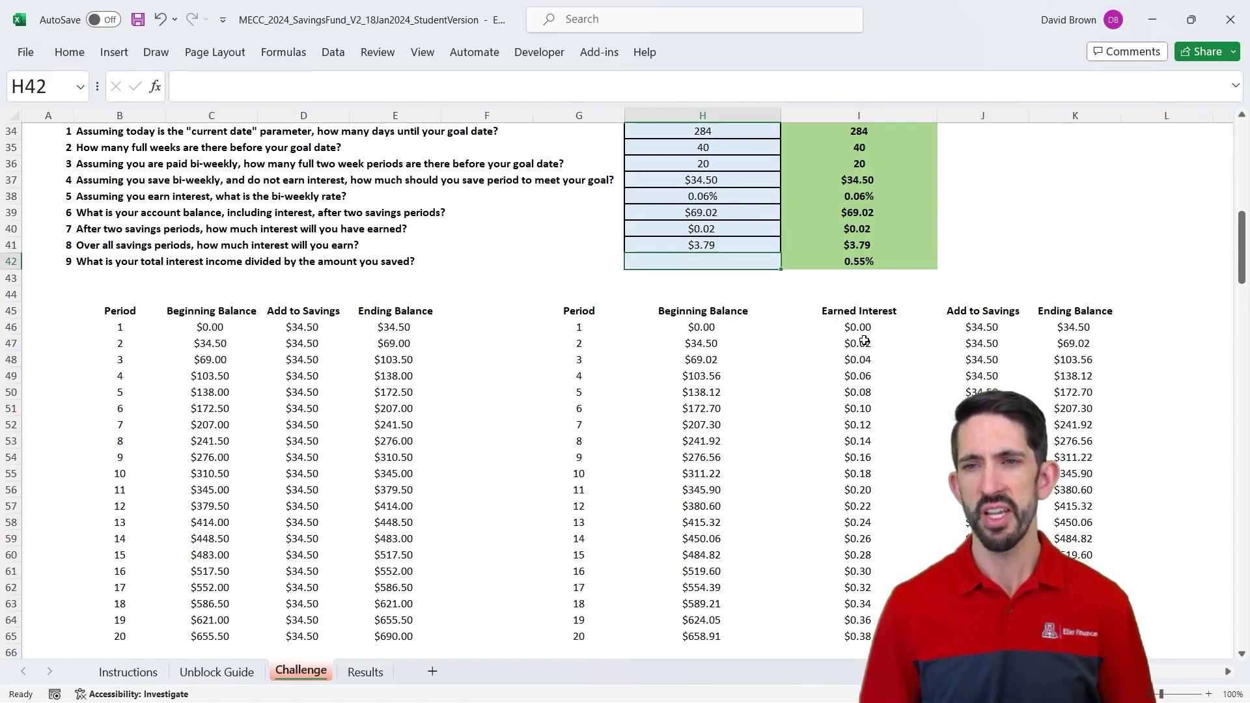
type("=")
key("Up")
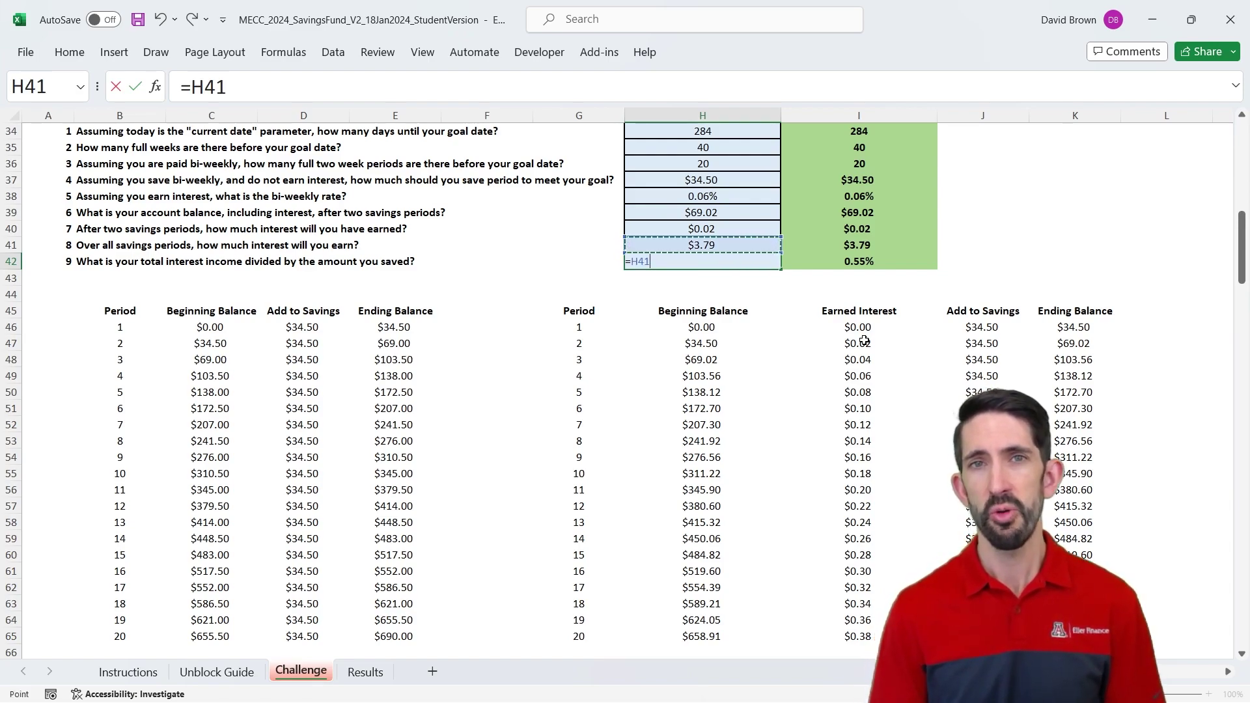
type("/")
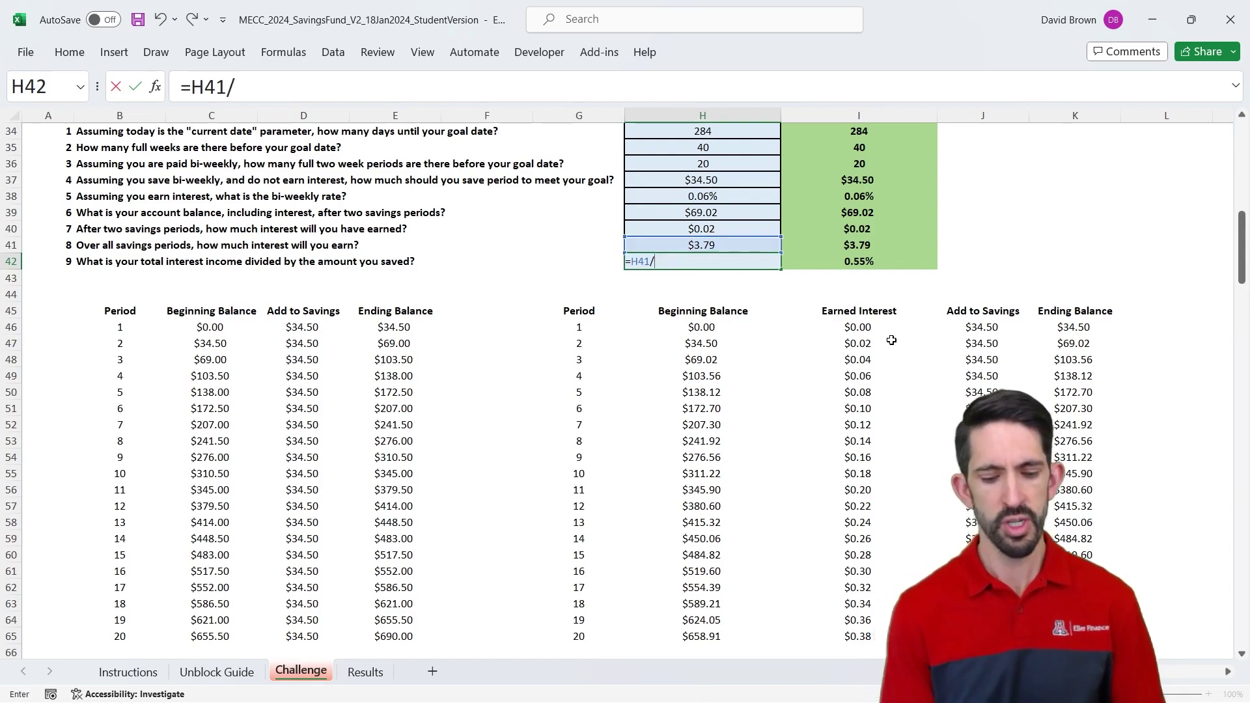
type("sum(")
left_click(980, 325)
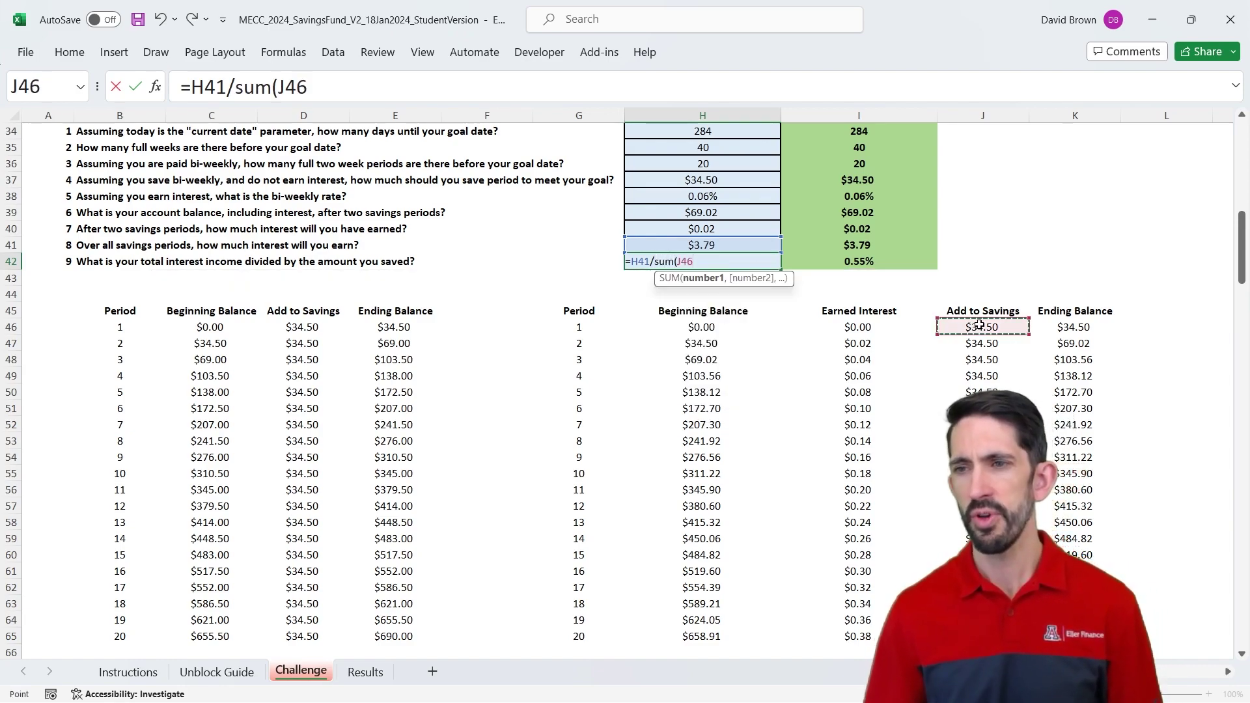
key("ctrl+shift+Down")
type(")")
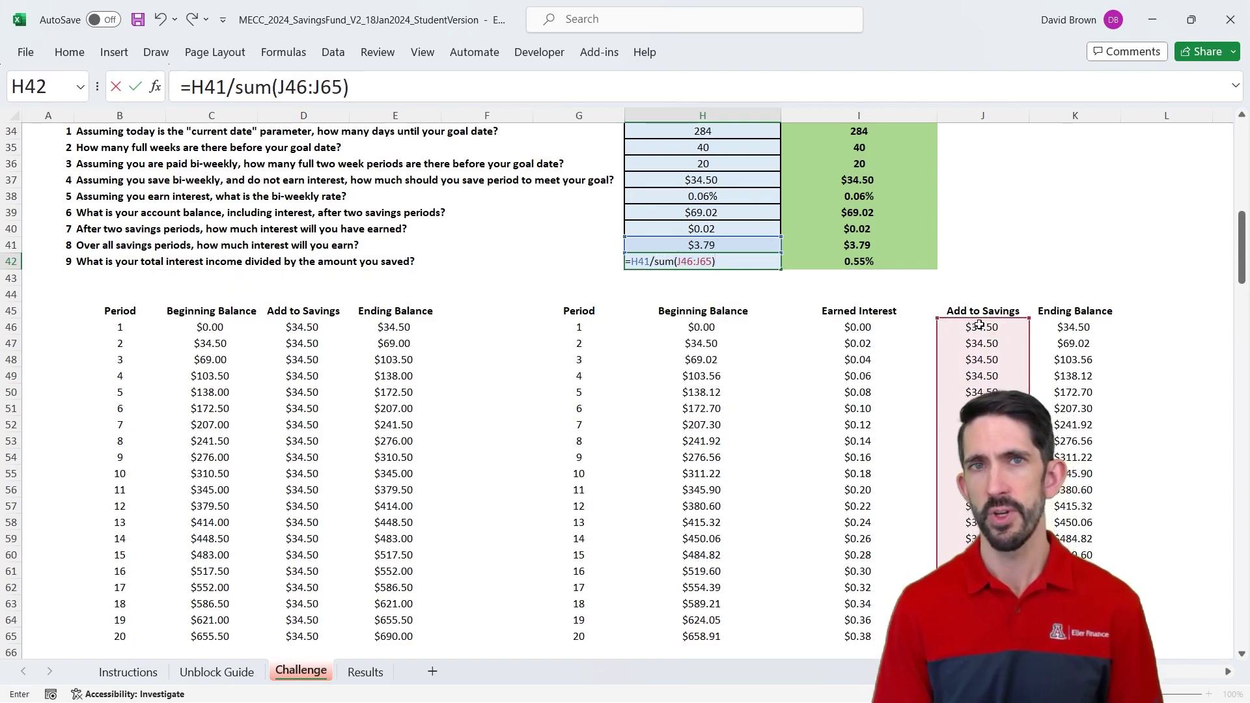
key("Return")
Step: Replace the savings-sum divisor so H42 reads =H41/I24, showing 0.55%
key("Up")
key("F2")
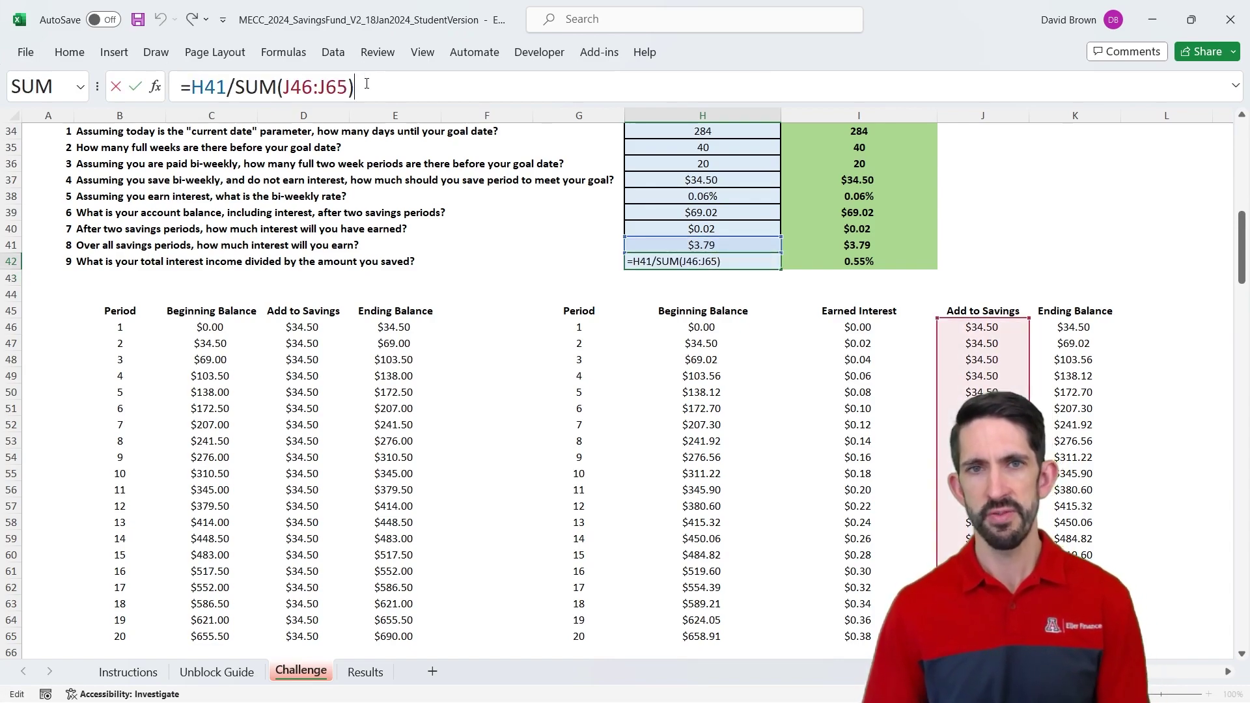
key("BackSpace")
key("Left")
key("Delete")
key("BackSpace")
key("BackSpace")
key("BackSpace")
key("BackSpace")
key("BackSpace")
key("BackSpace")
key("BackSpace")
key("BackSpace")
key("BackSpace")
key("BackSpace")
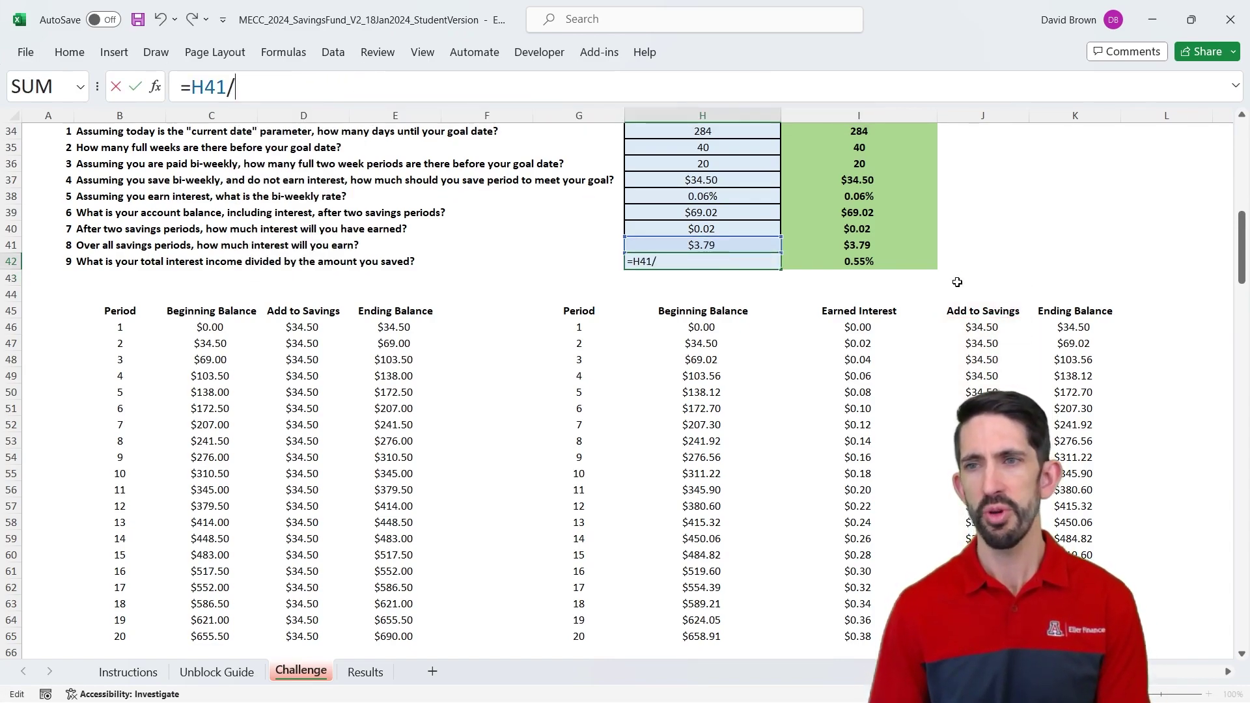
scroll(896, 221, "up", 4)
left_click(873, 149)
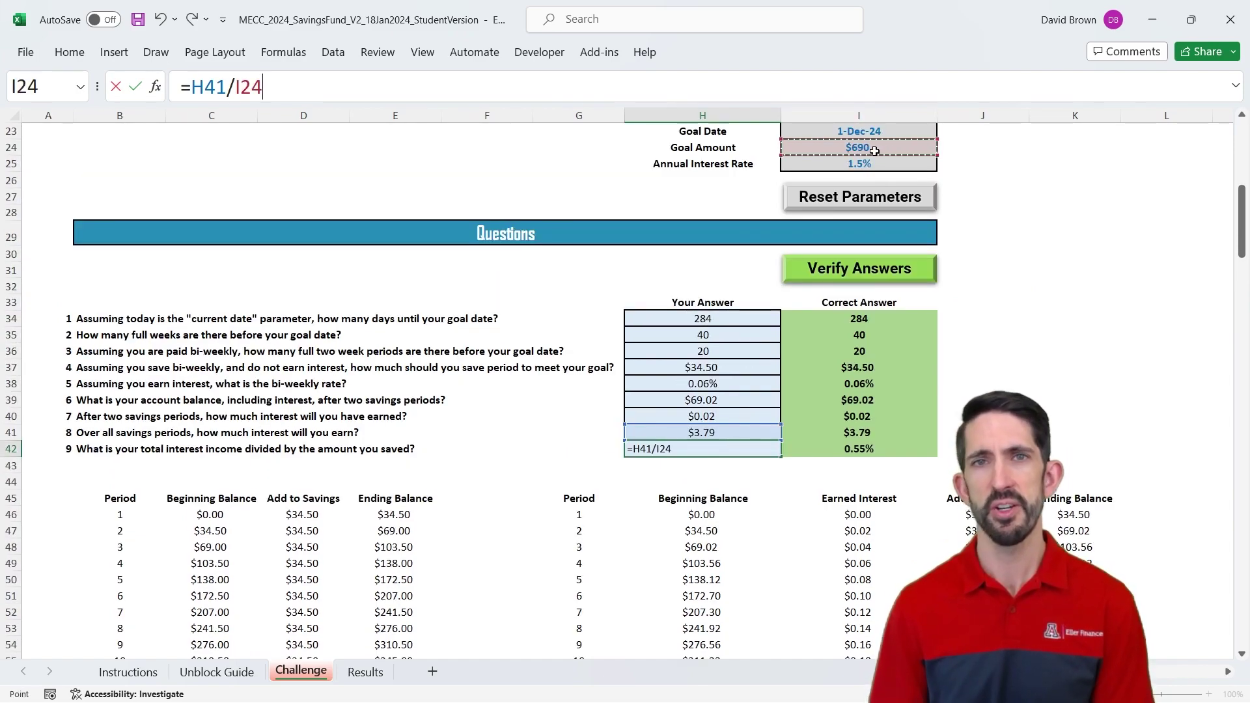
key("ctrl+Return")
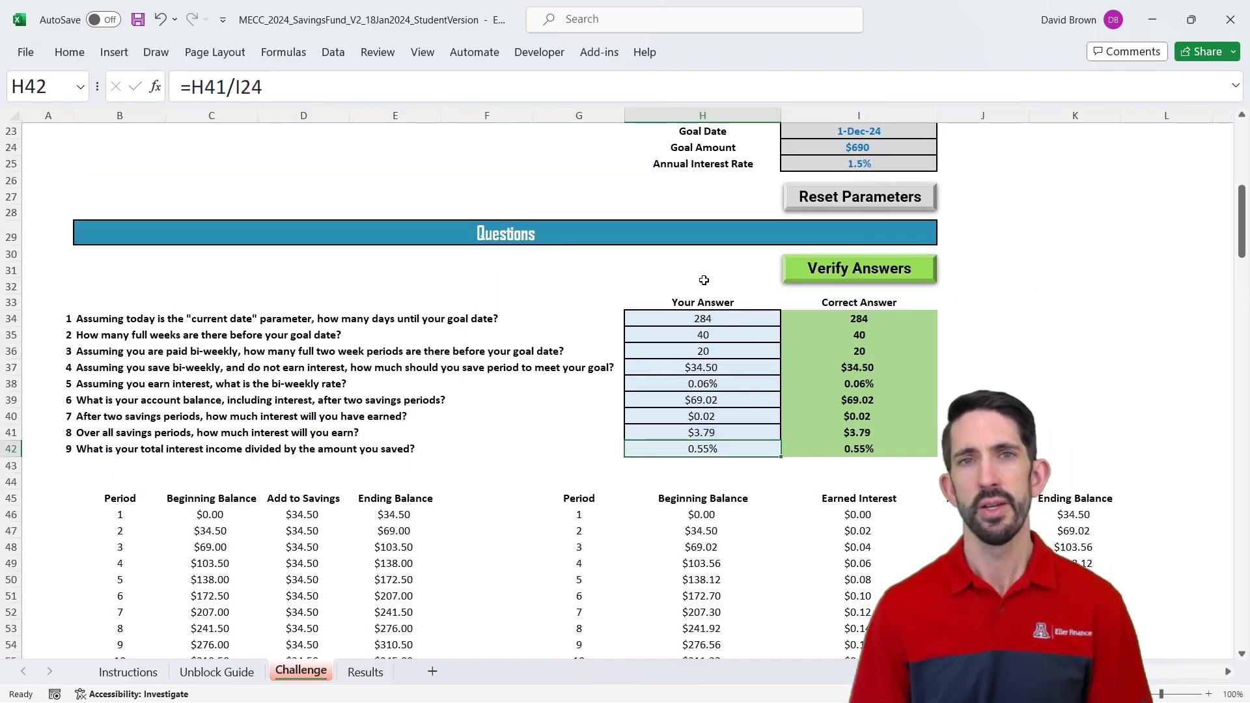
scroll(704, 280, "up", 3)
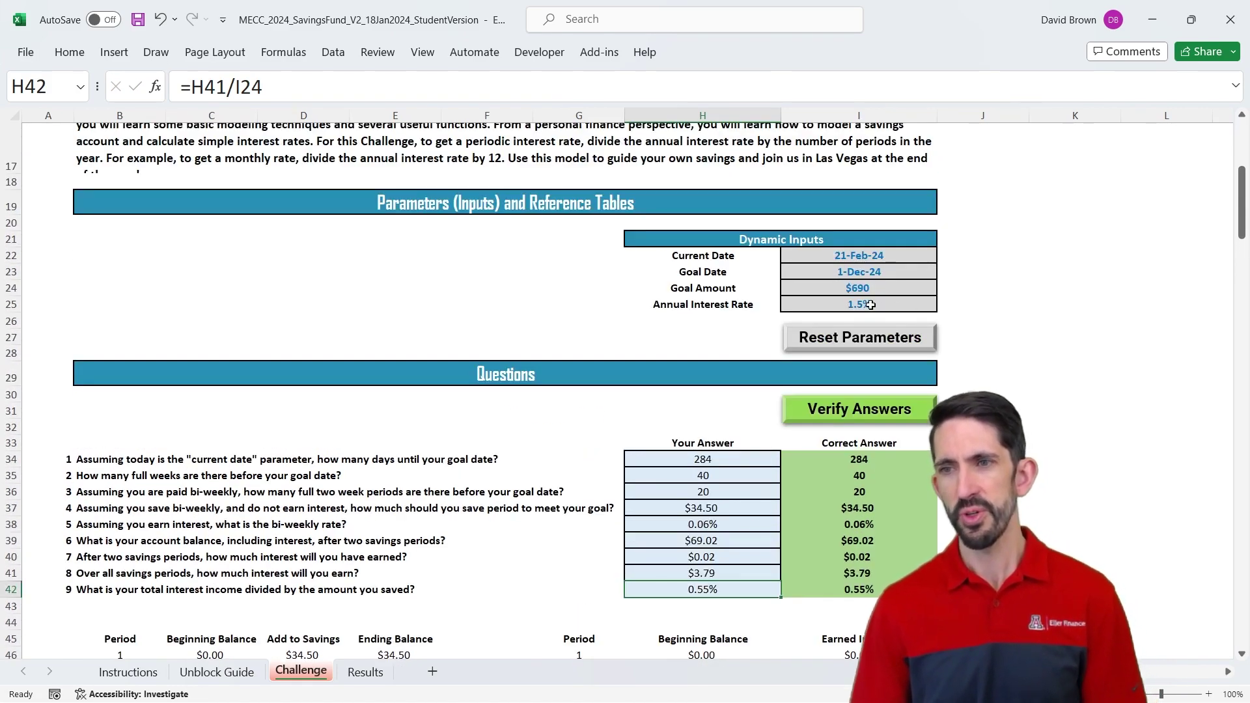
left_click(873, 305)
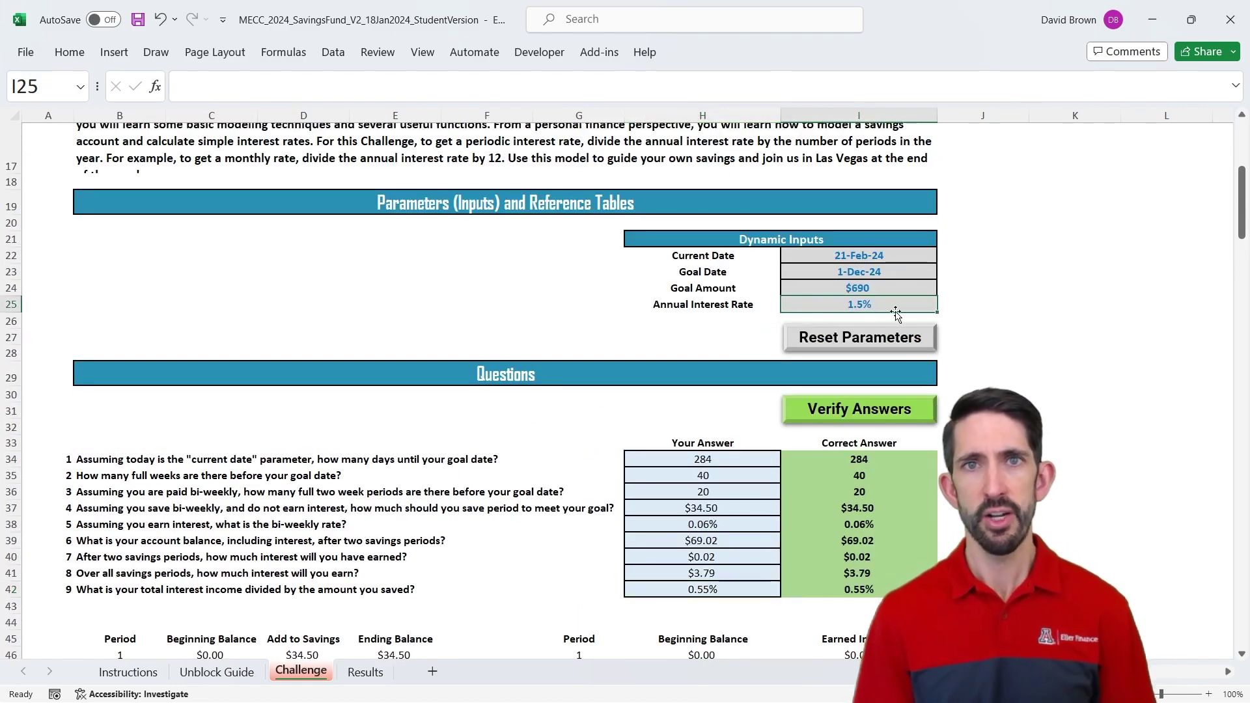
left_click(728, 588)
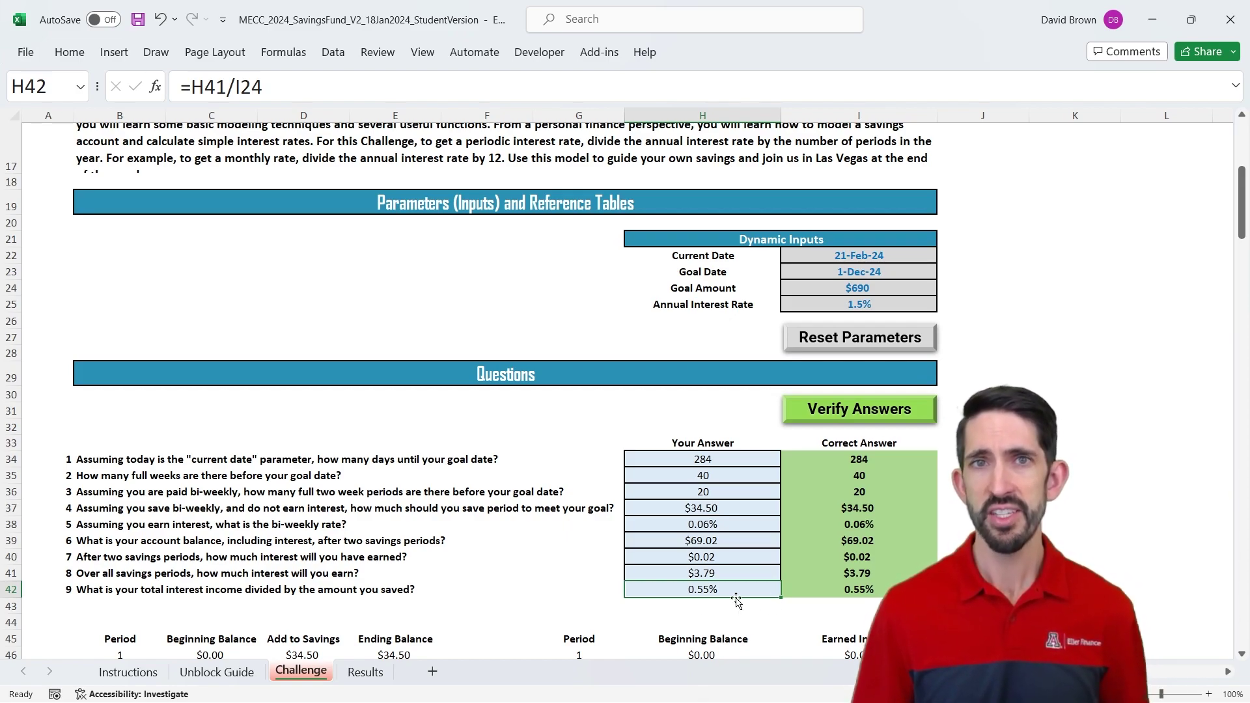
Step: Reset the parameters to 18-Feb-24, $670 and 4.4%, then inspect the recalculated goal and total interest
left_click(878, 341)
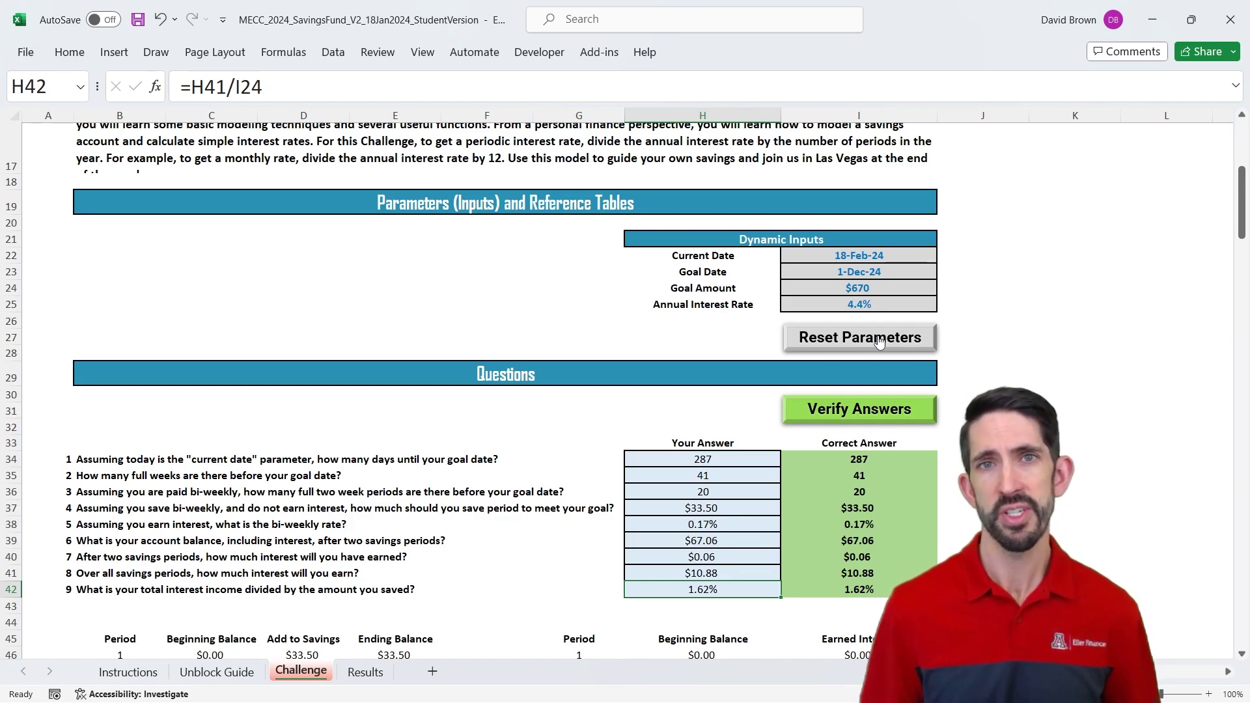
scroll(963, 384, "down", 2)
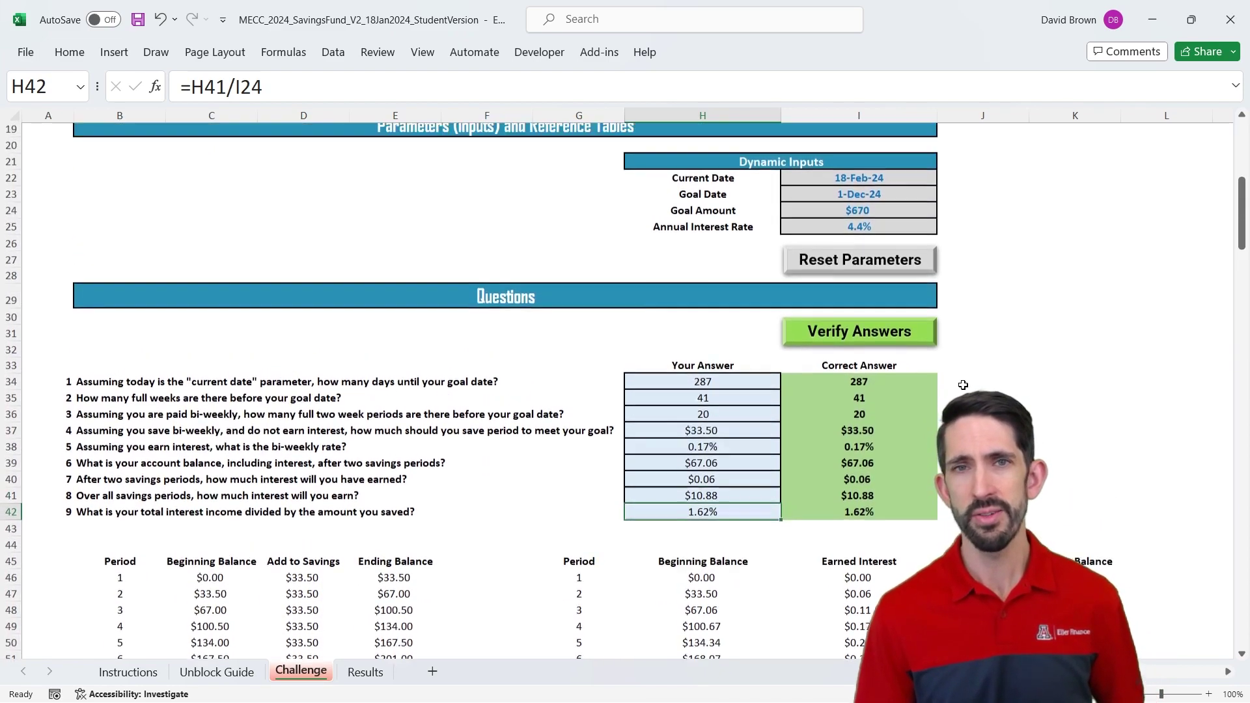
scroll(963, 384, "up", 2)
left_click(864, 335)
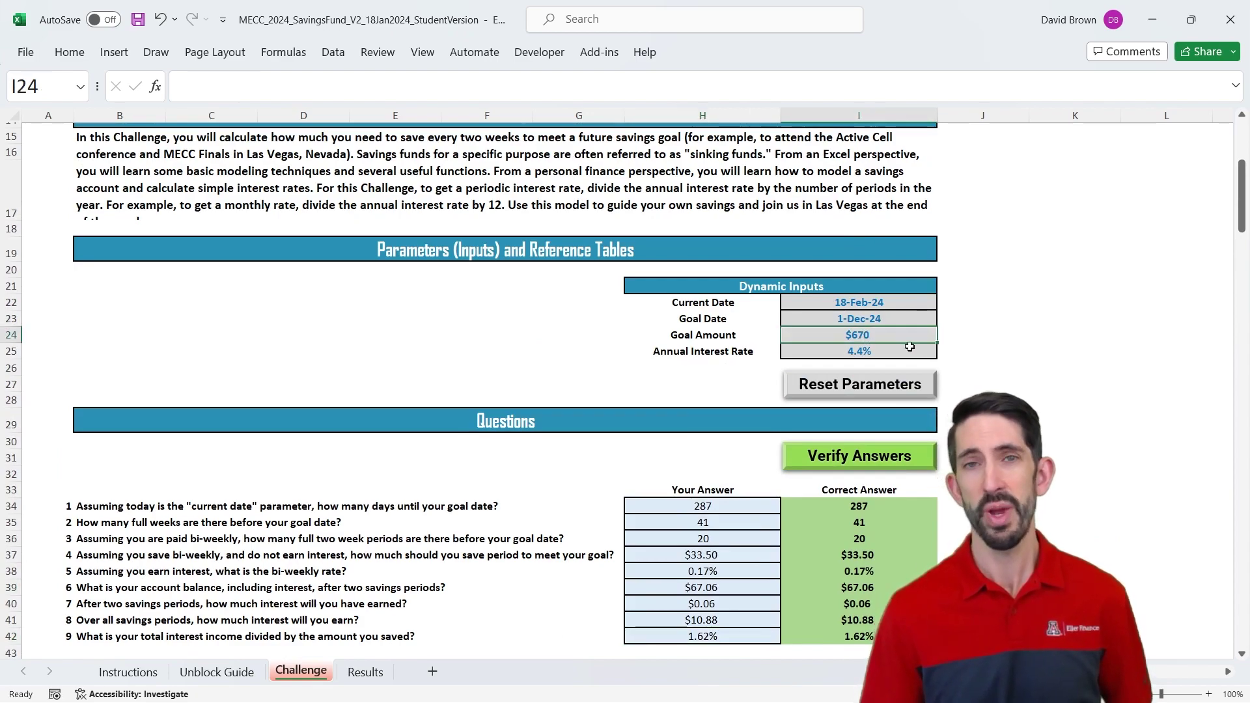
scroll(943, 335, "down", 2)
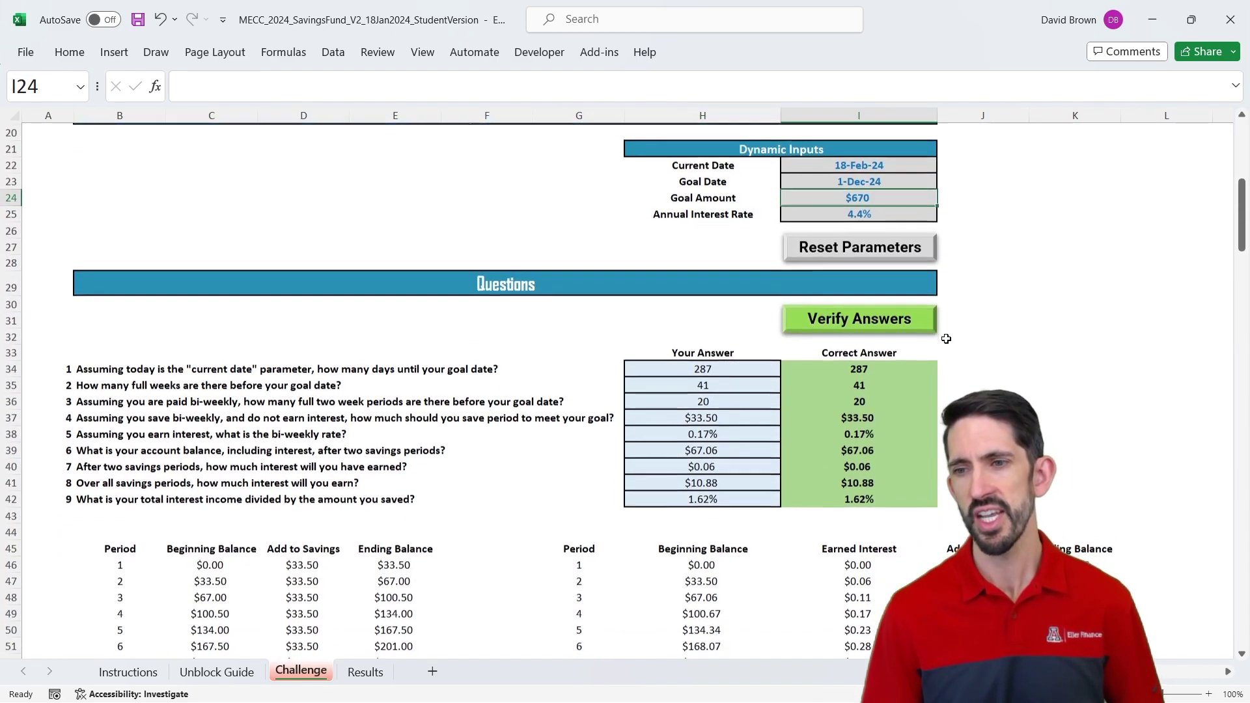
scroll(944, 335, "down", 2)
left_click(759, 390)
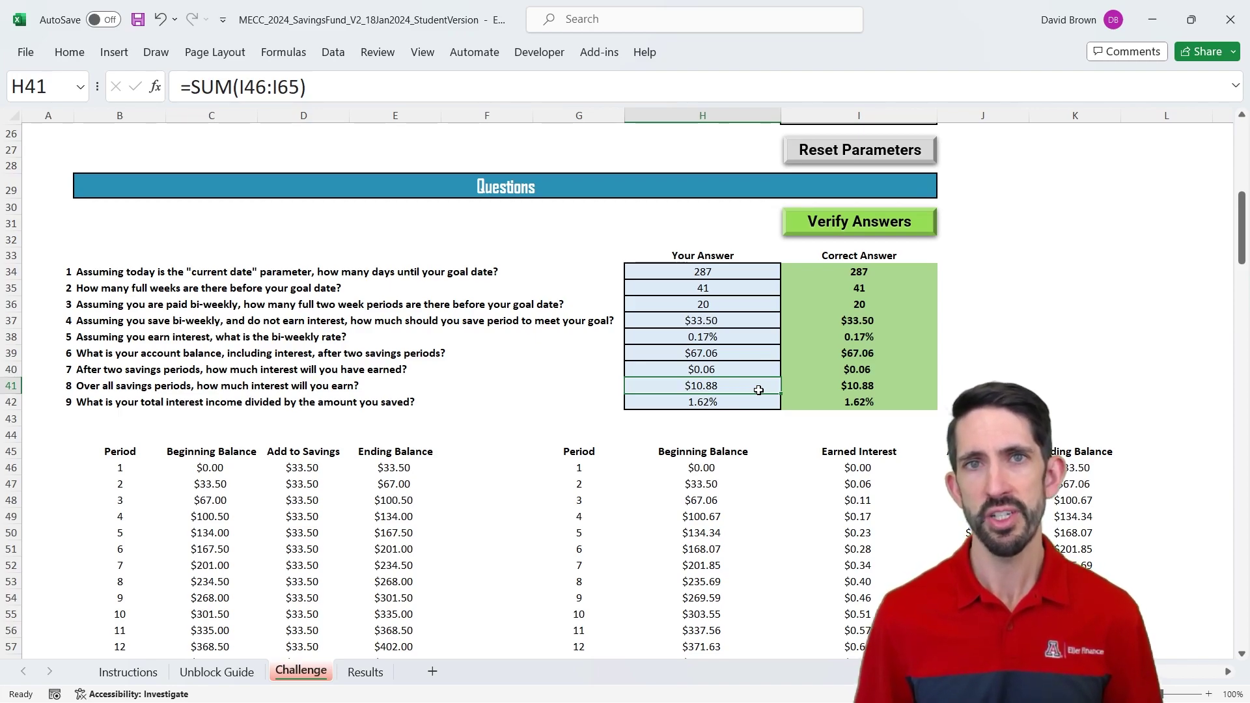
Step: Run Verify Answers to score all nine answers, reaching 9 correct and 100% on Results
scroll(759, 390, "up", 5)
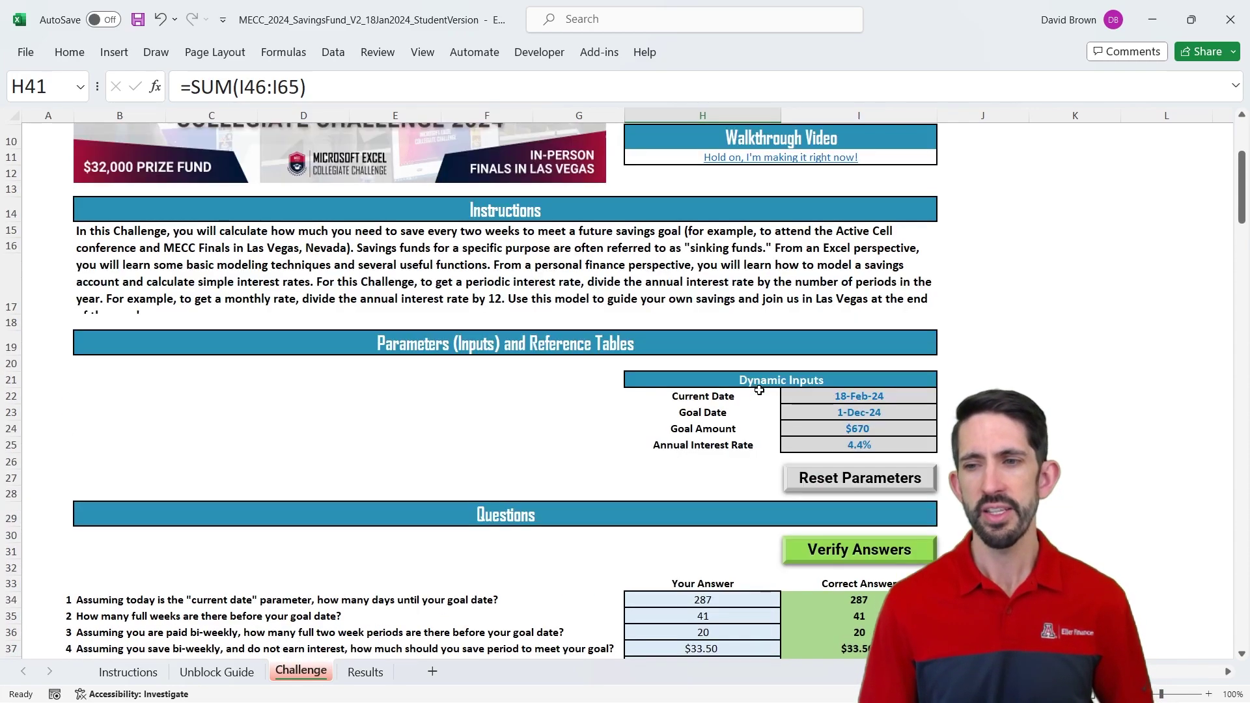
scroll(758, 390, "down", 1)
scroll(758, 390, "down", 1)
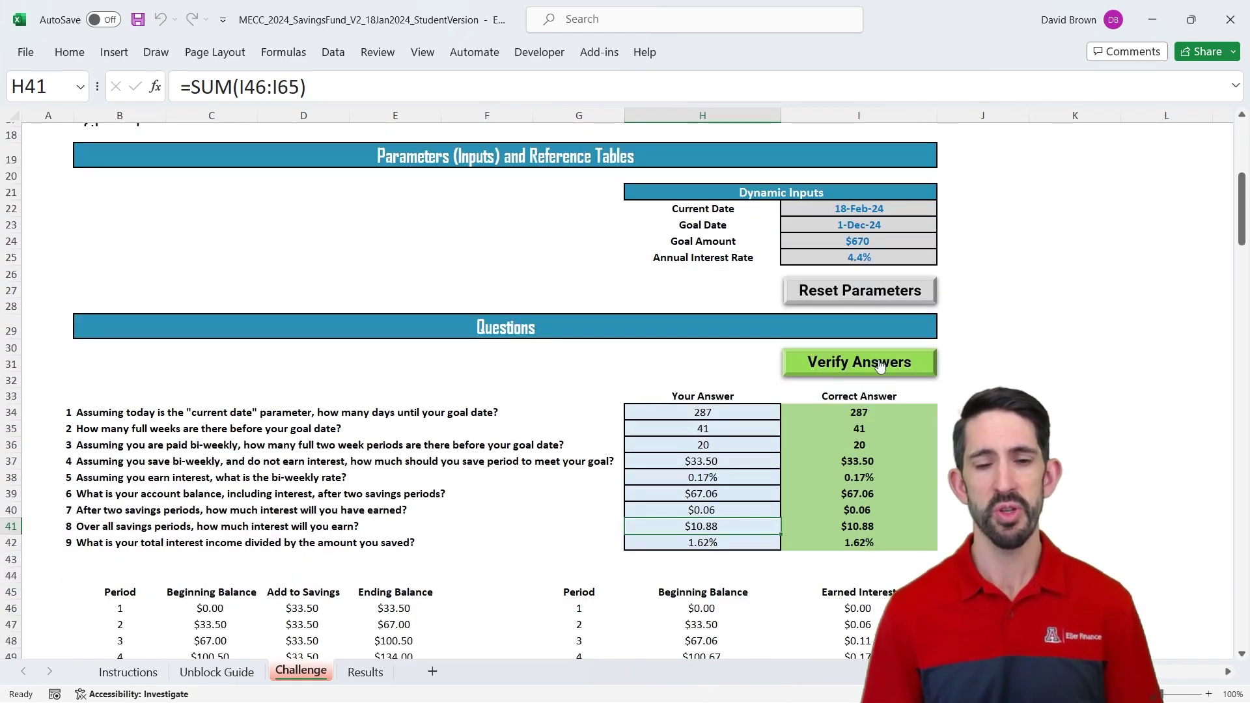
left_click(878, 364)
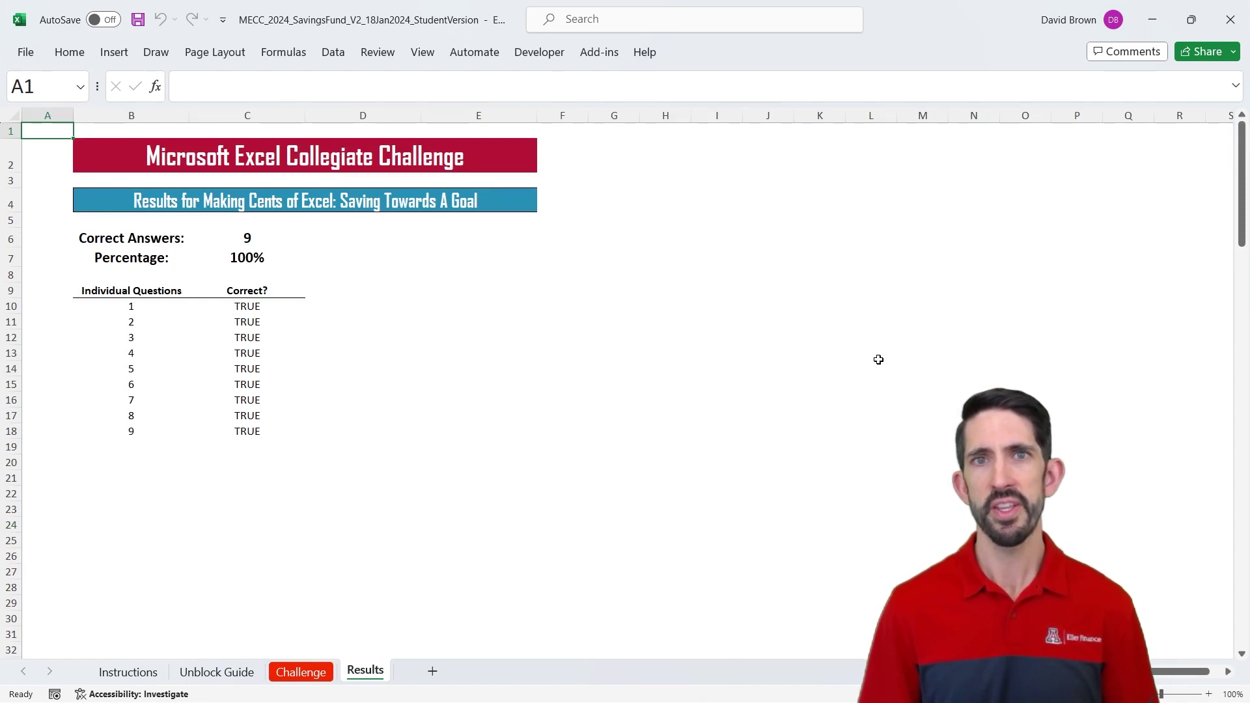